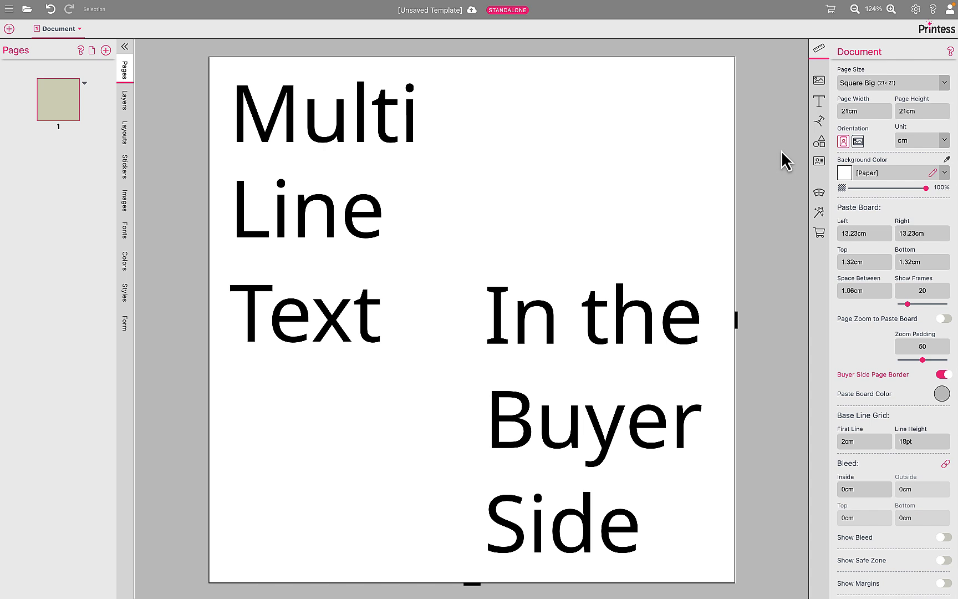
Delete both large text frames so that the page is empty.
click(620, 355)
key(ctrl+a)
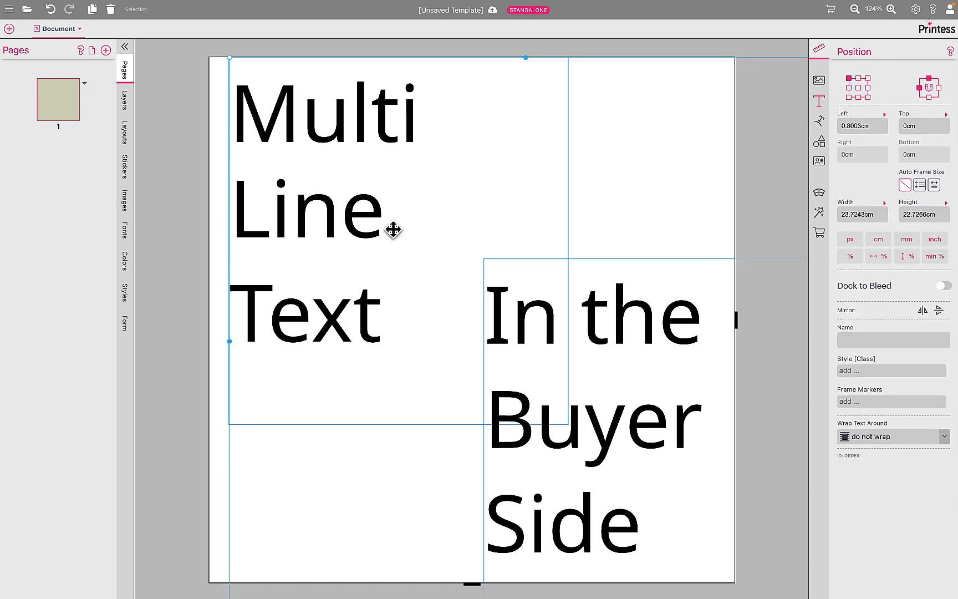
key(Delete)
Add a multi-line text frame, move it slightly inward from the page's upper-left corner and enlarge it.
click(819, 101)
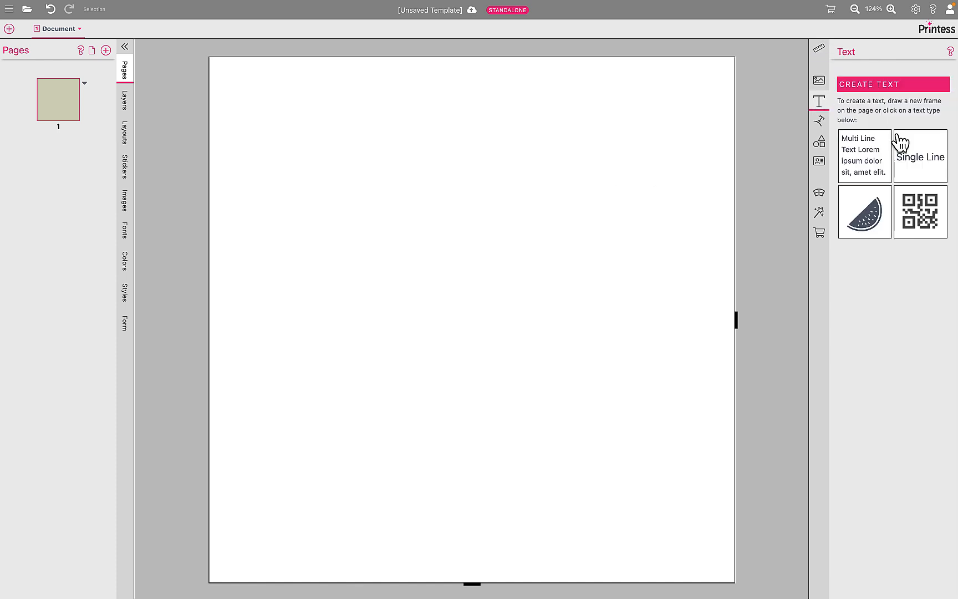
click(876, 146)
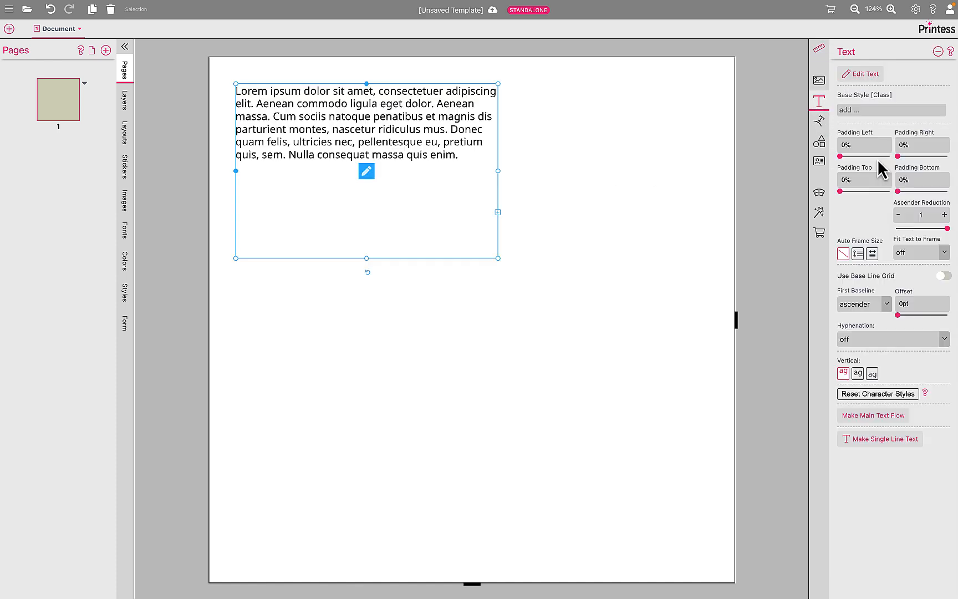
drag(474, 192, 507, 208)
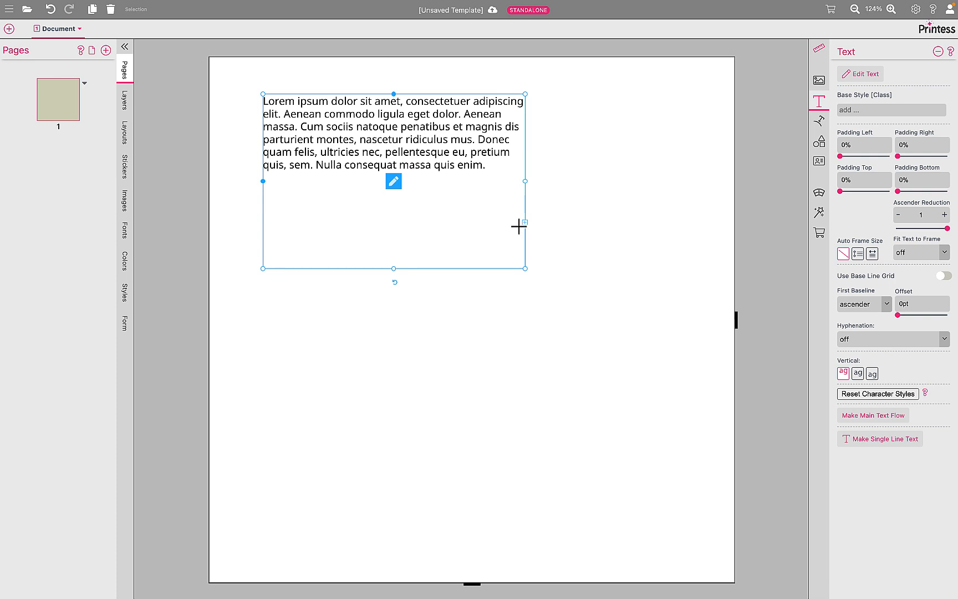
drag(524, 268, 478, 235)
click(636, 198)
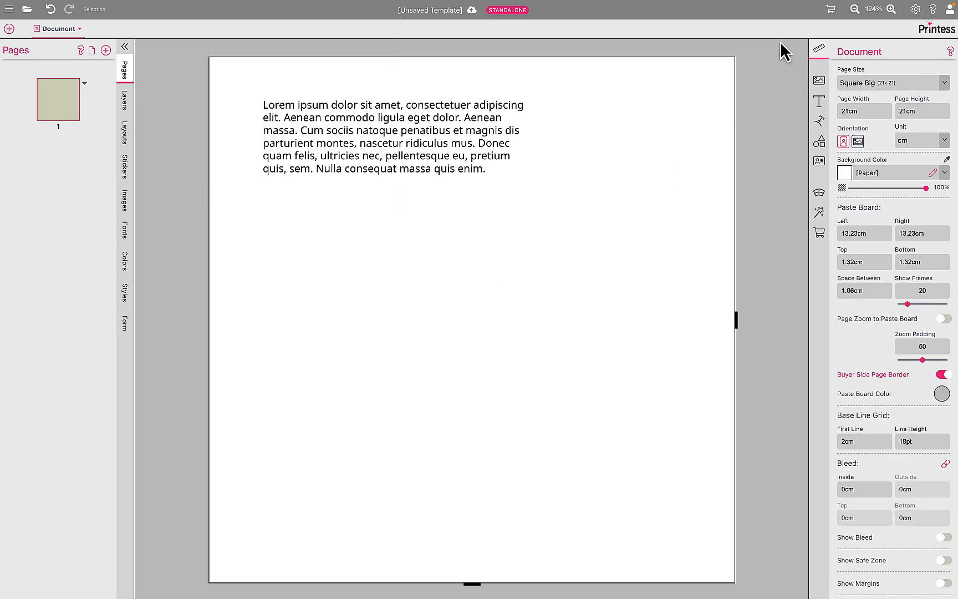
Preview the locked text in the buyer view, return to the template and make the text frame's content editable for buyers.
click(831, 11)
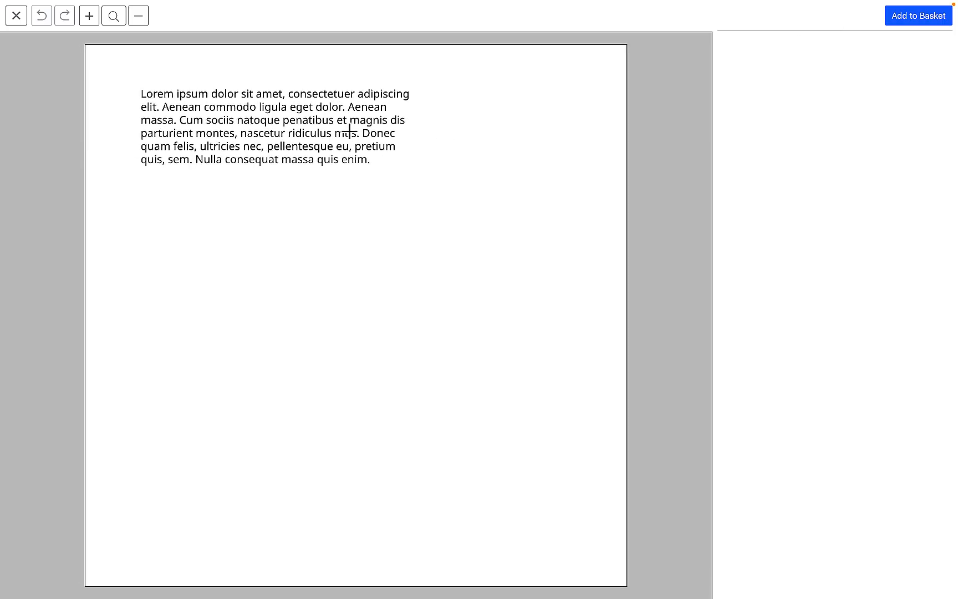
click(16, 16)
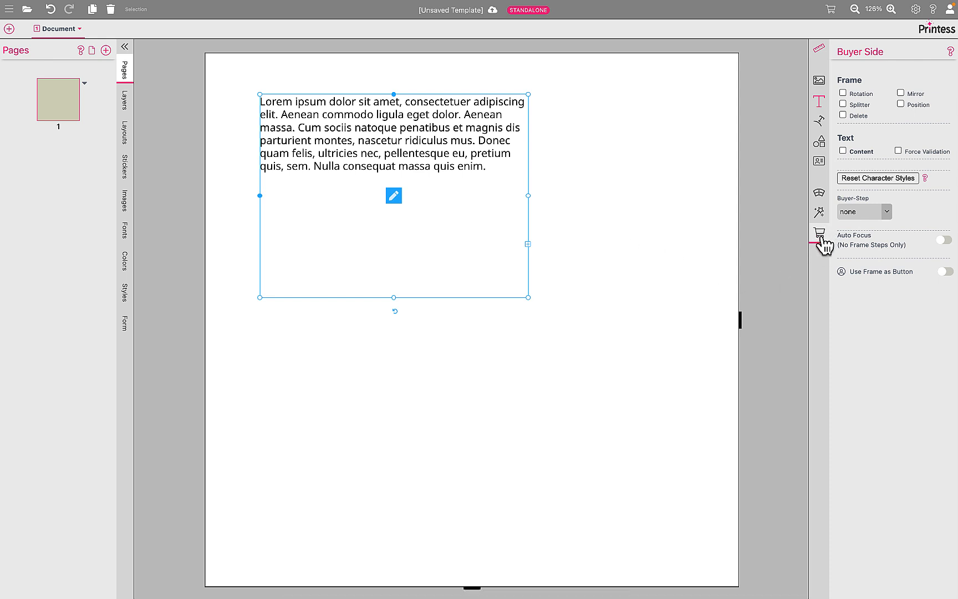
click(864, 153)
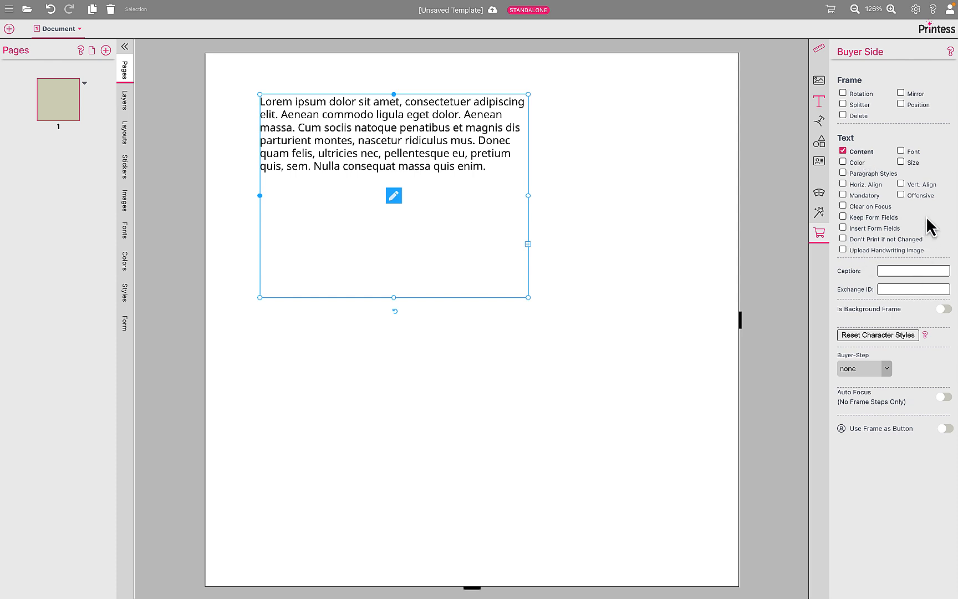
Test inline editing in the buyer view by inserting a line break and "ss" in the fourth text line, and remove the test input.
click(831, 9)
click(353, 160)
click(263, 133)
key(Return)
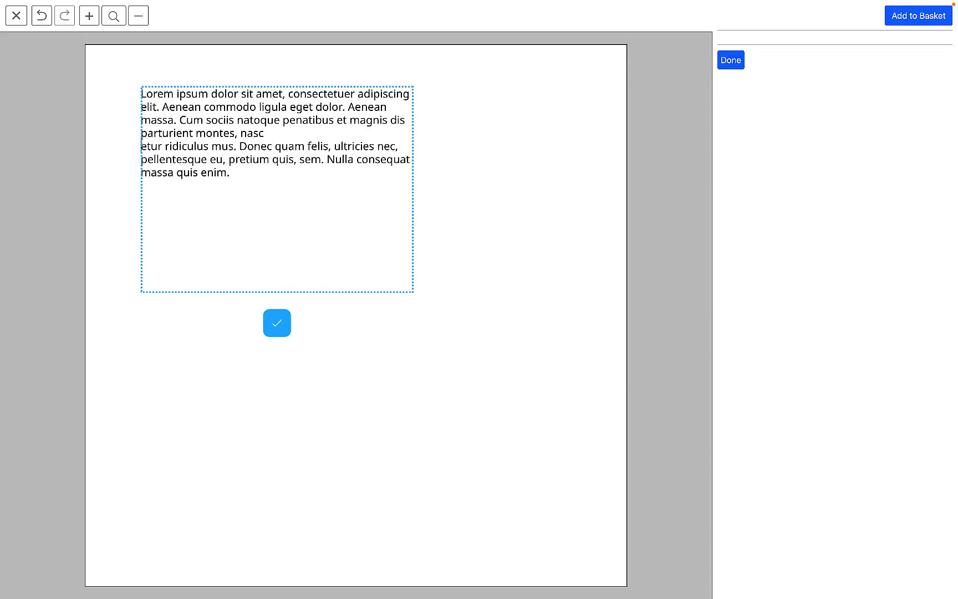
text(ss)
key(BackSpace)
key(BackSpace)
key(BackSpace)
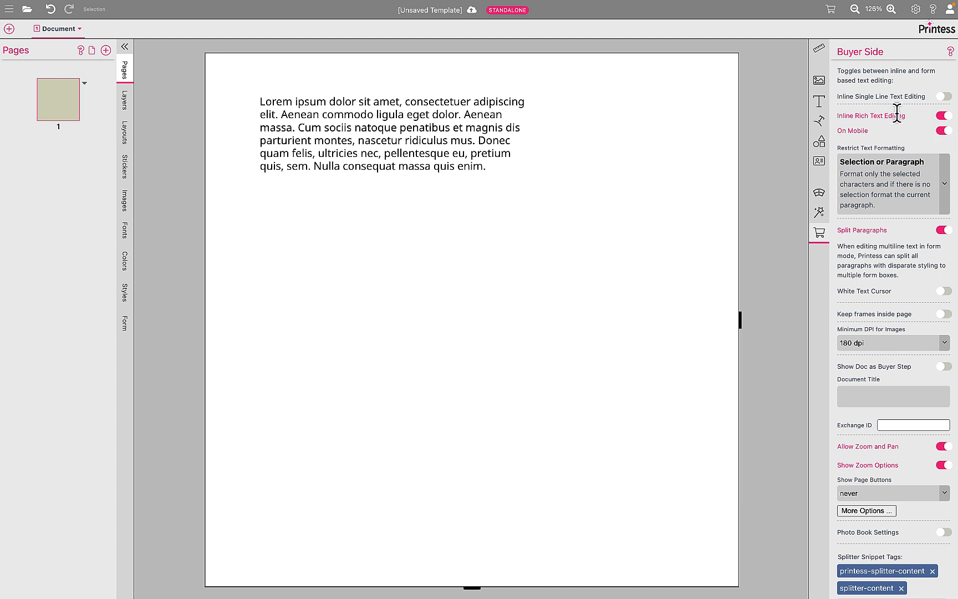
Turn off inline rich text editing for the document and open the text frame for form-based editing in the buyer view.
click(943, 117)
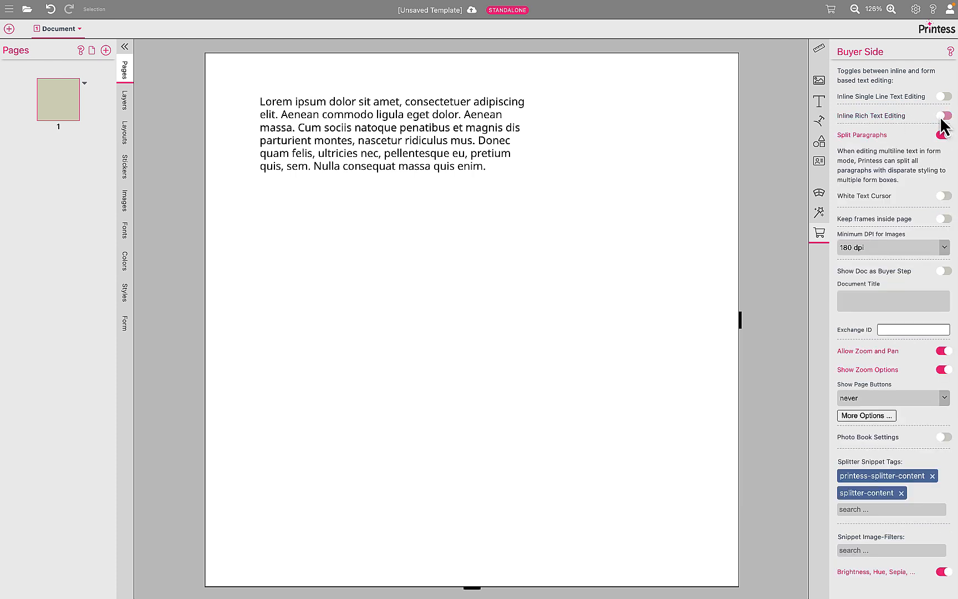
click(829, 11)
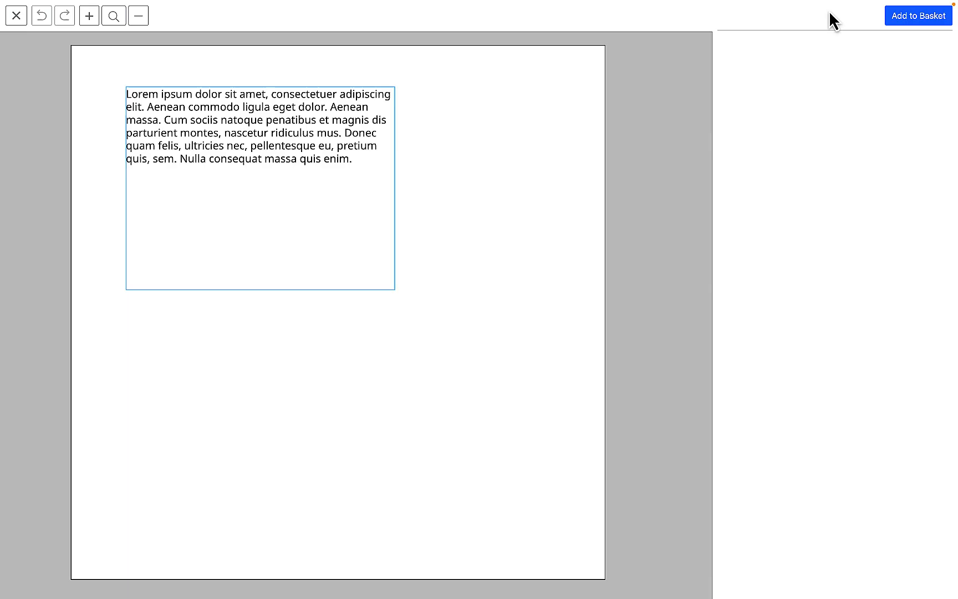
click(345, 167)
click(839, 117)
key(Right)
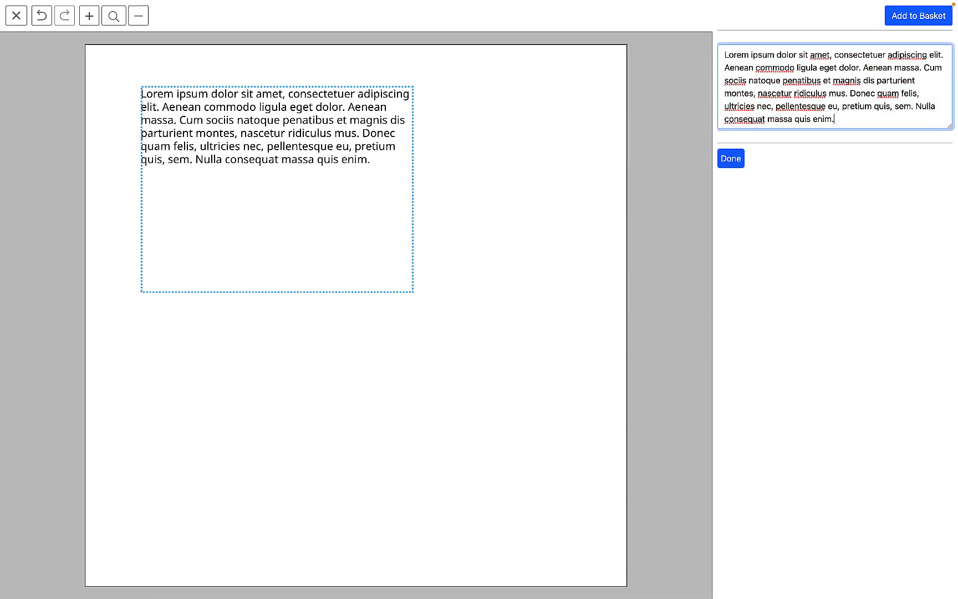
Append the lines "sdksdkj" and "dsmklmsdlkds" to the form text, and leave the buyer view.
key(Return)
text(sdksdkj)
key(Return)
text(dsmklmsdlkds)
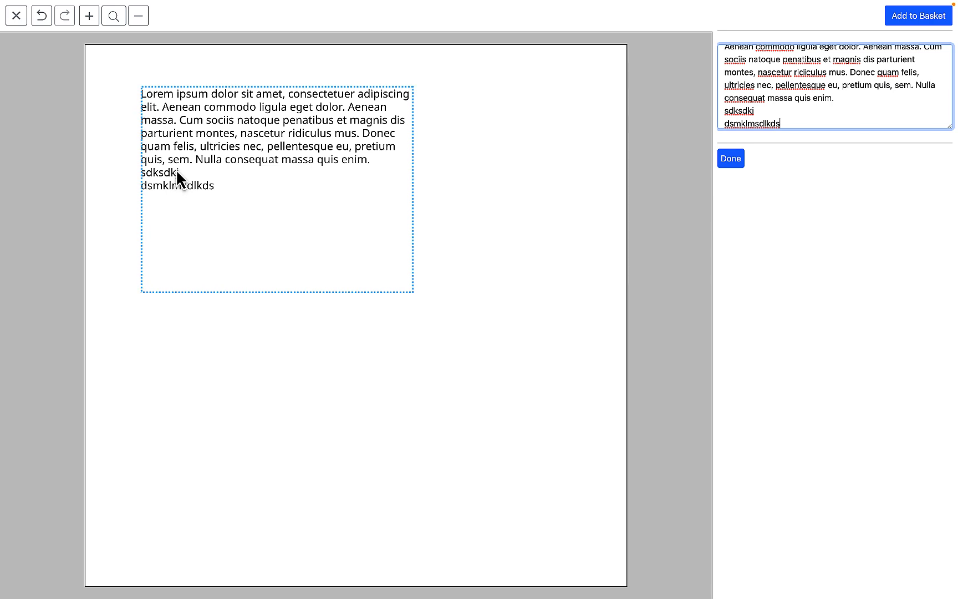
click(16, 16)
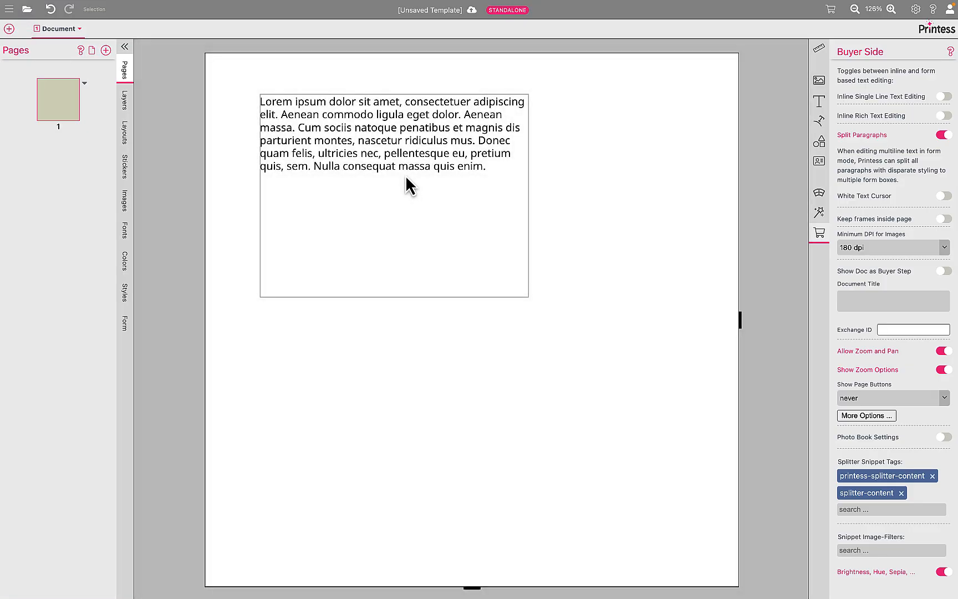
Insert a new first paragraph reading "Headline" above the body text in the template's text frame.
click(397, 127)
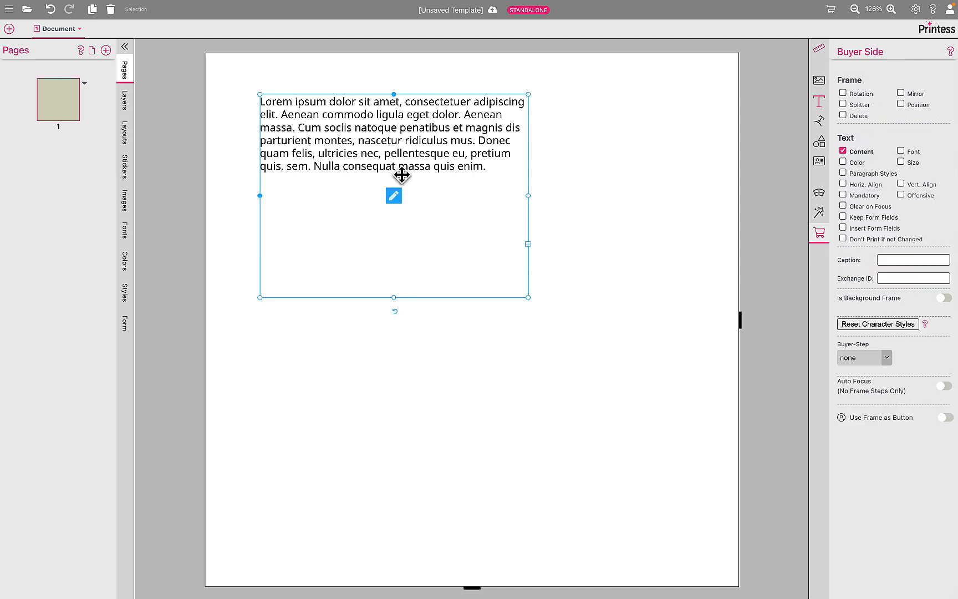
click(394, 197)
key(Return)
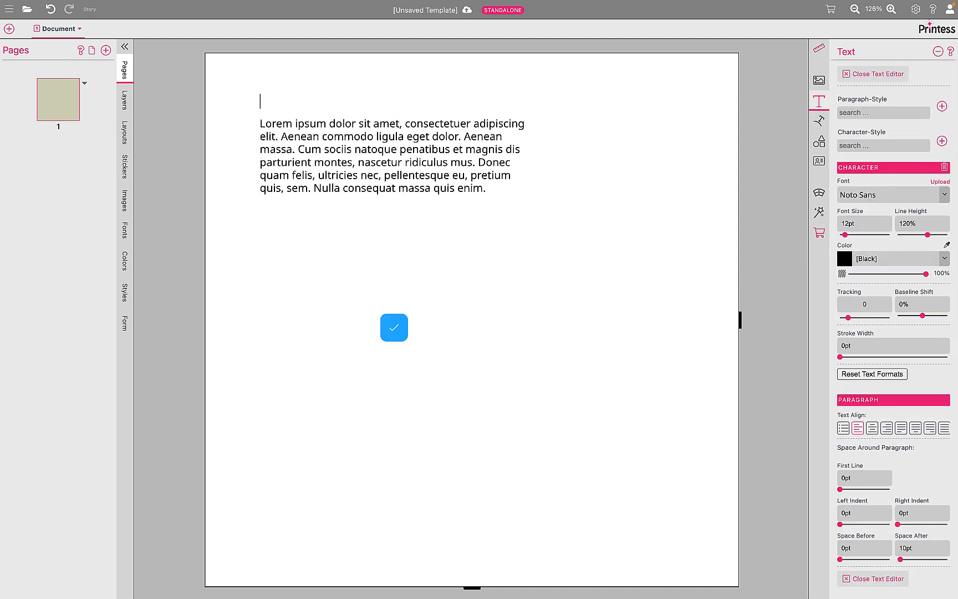
text(Headline)
Format the word "Headline" with a 31 pt font size and a pinkish-red color.
double_click(275, 97)
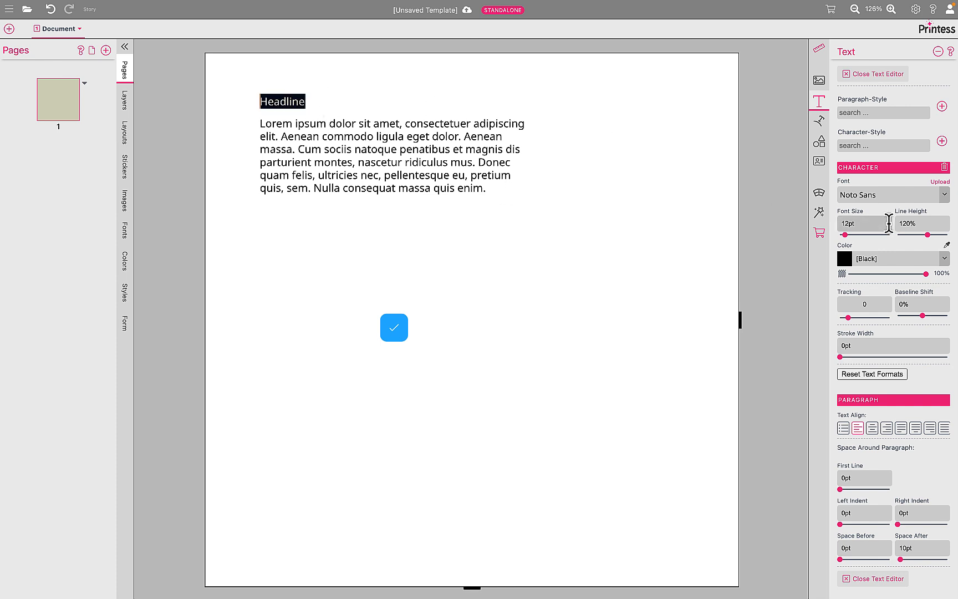
drag(844, 235, 857, 238)
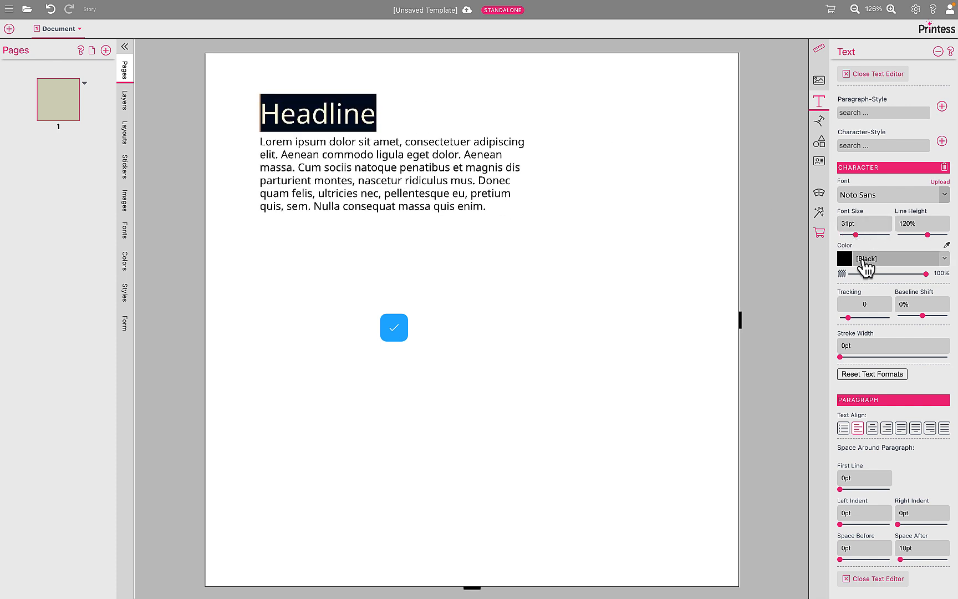
click(881, 258)
click(866, 491)
click(685, 359)
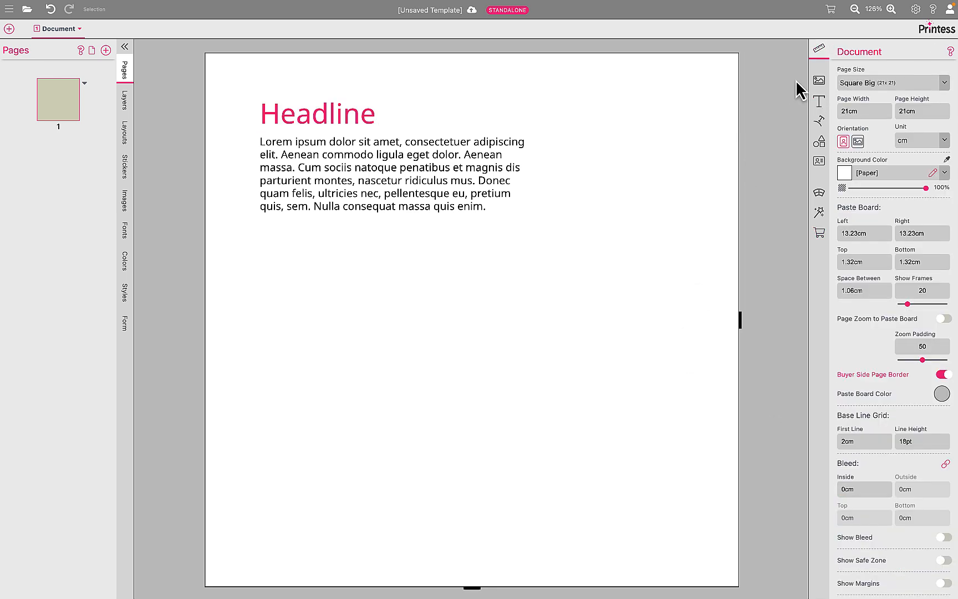
Open the text frame in the buyer view and add the lines "dsdsds" and "dssd" to the headline's form box.
click(829, 10)
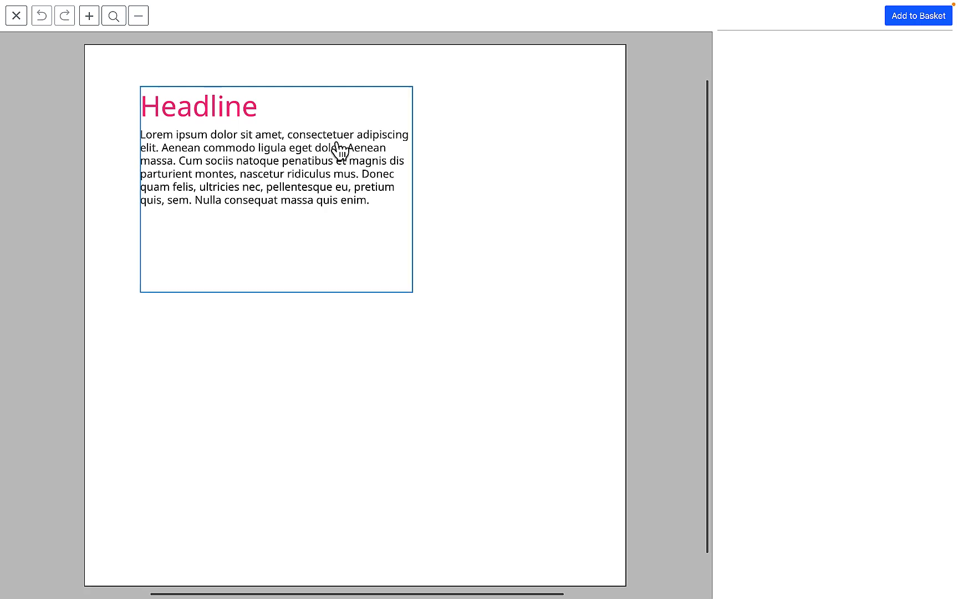
click(401, 145)
click(772, 68)
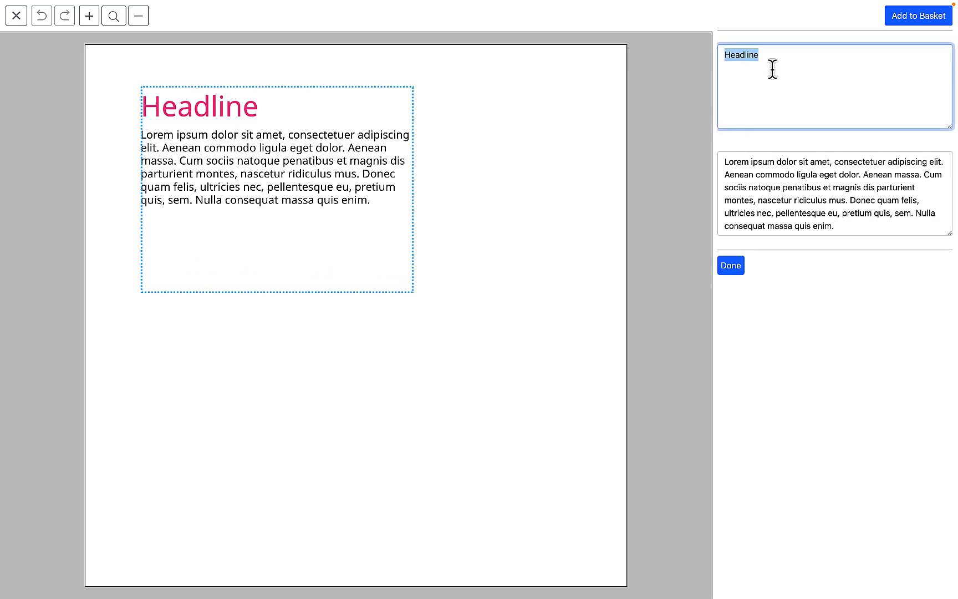
key(Right)
key(Return)
text(dsdsds)
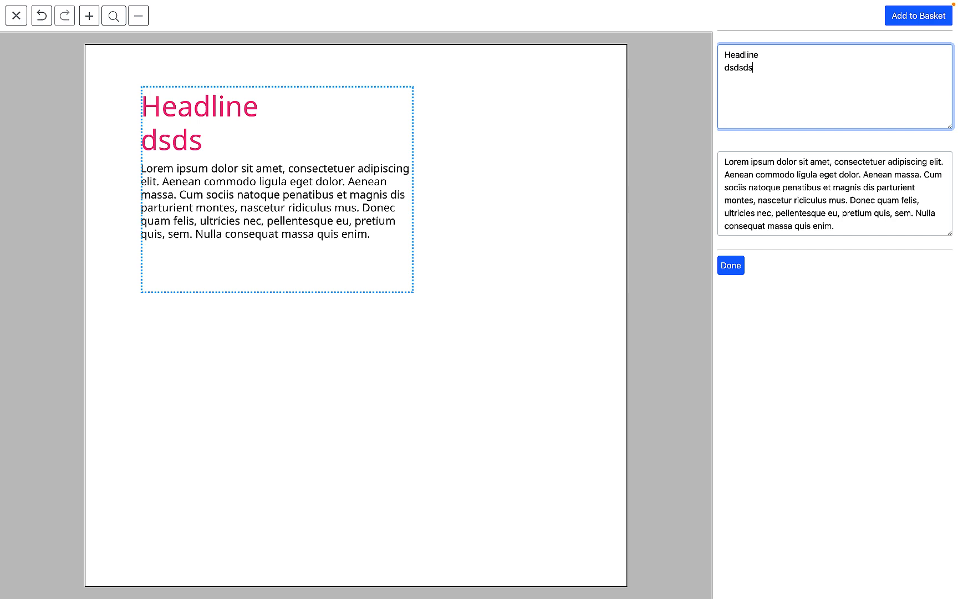
key(Return)
text(dssd)
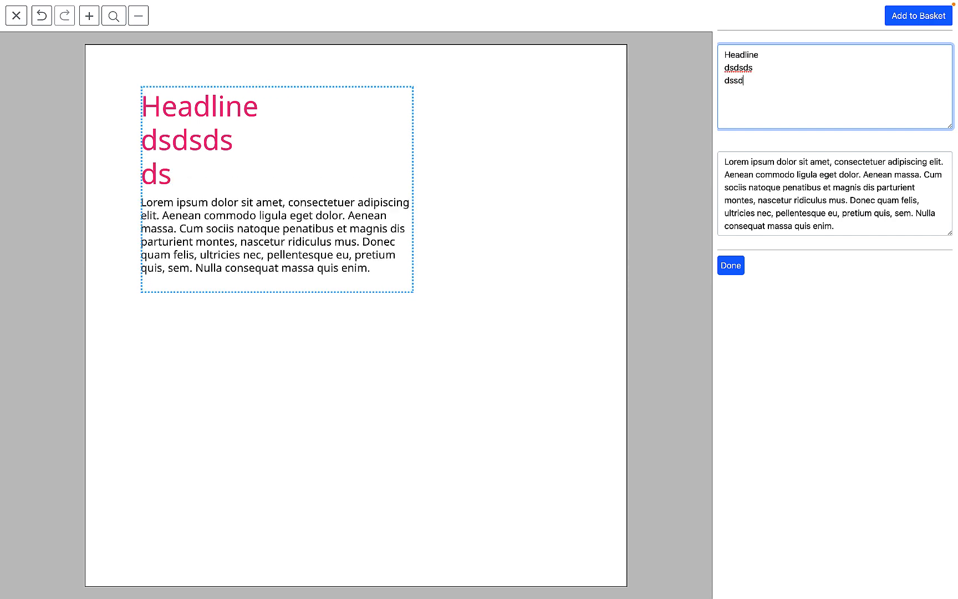
Insert "ddd" into the word "natoque", append "hallalal jksnsjd" after a blank line in the body's form box, and leave the buyer view.
drag(776, 153, 770, 173)
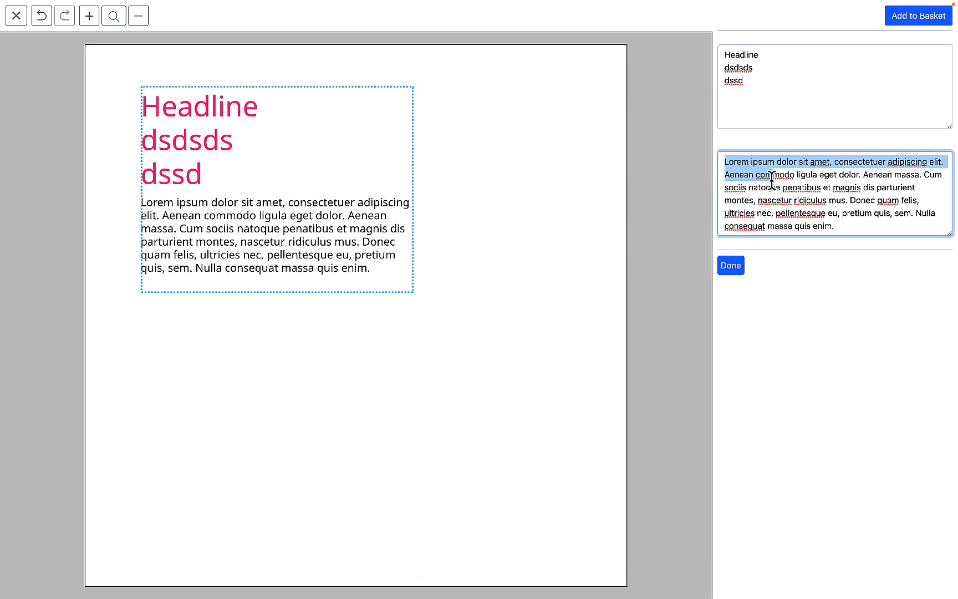
click(779, 187)
text(ddd)
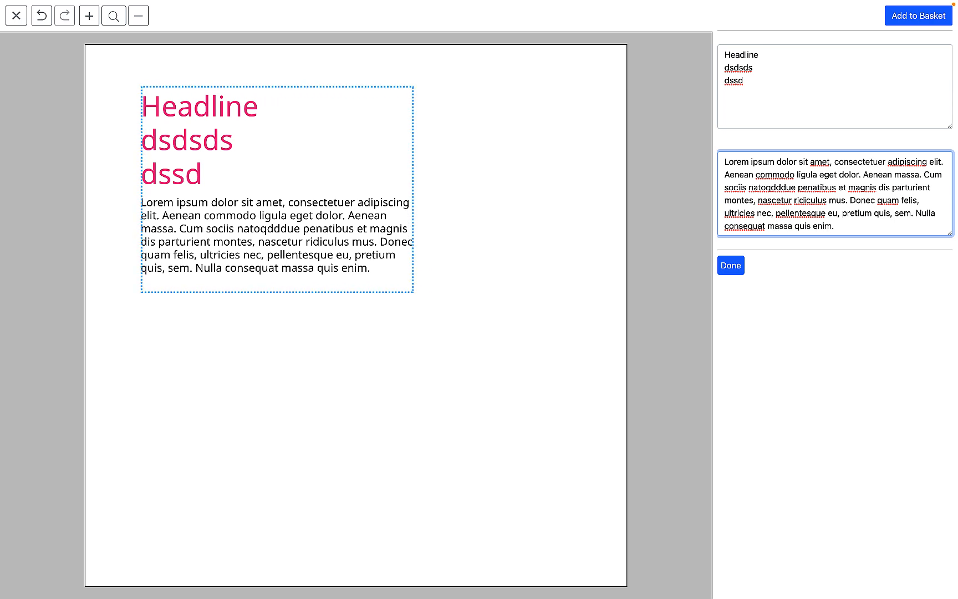
click(843, 234)
key(Return)
key(Return)
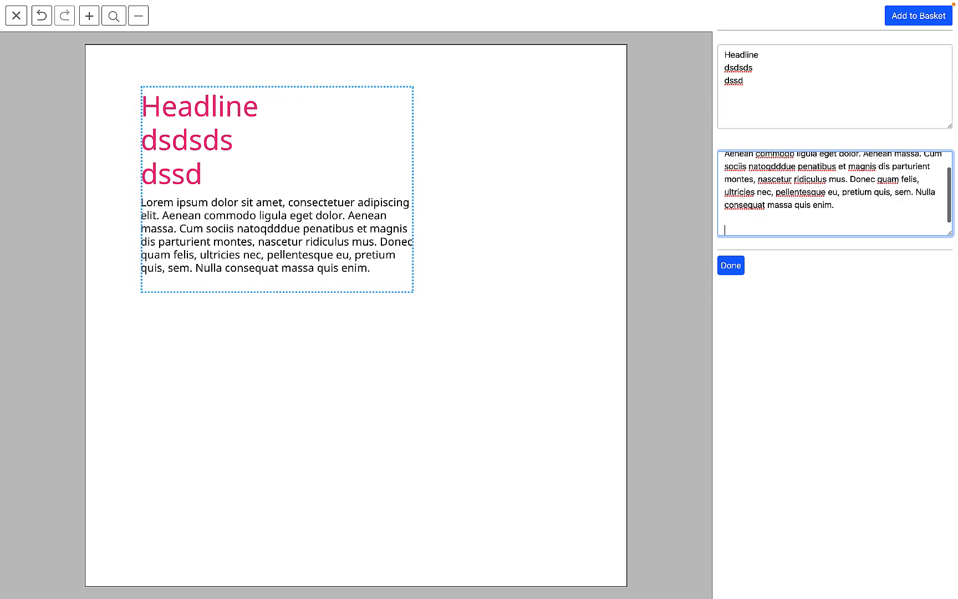
text(hallalal jksnsjd)
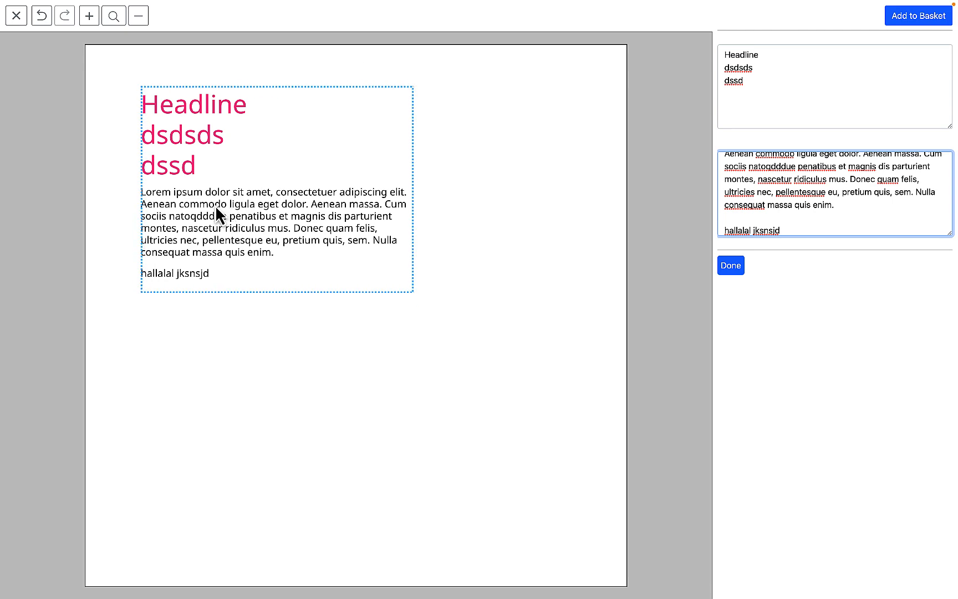
click(16, 16)
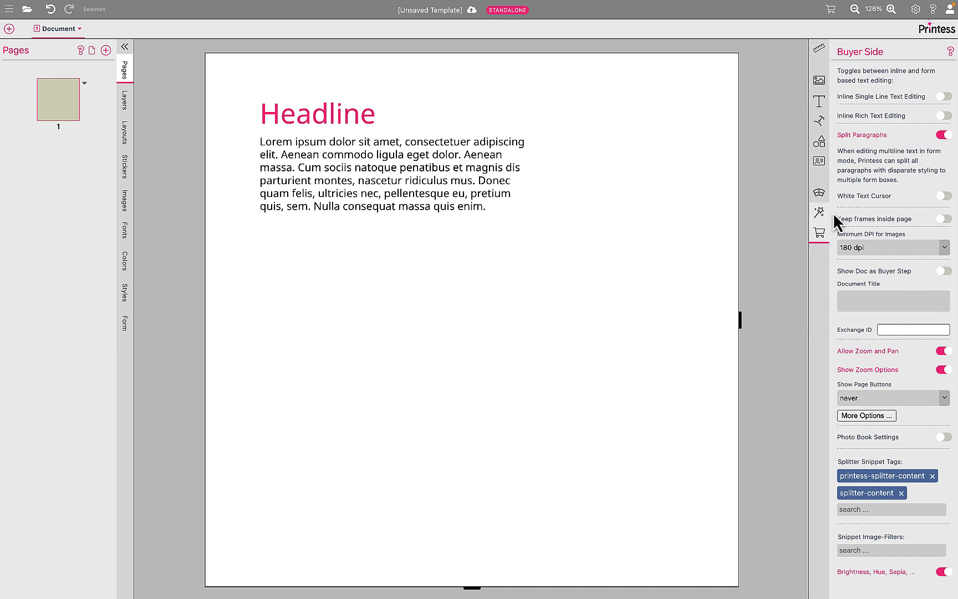
Turn inline rich text editing on and allow buyers to change the text frame's color, font and size.
click(942, 116)
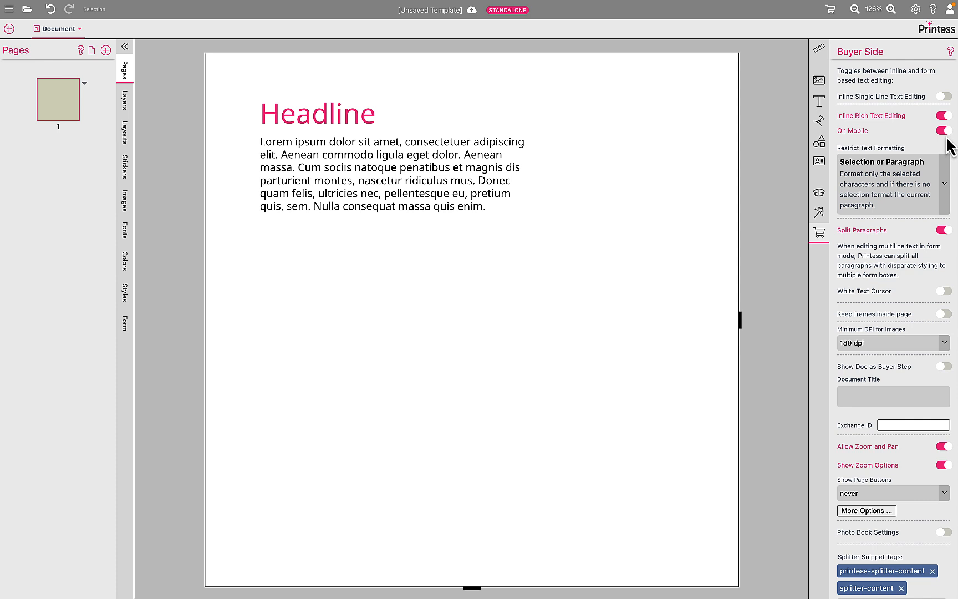
click(499, 171)
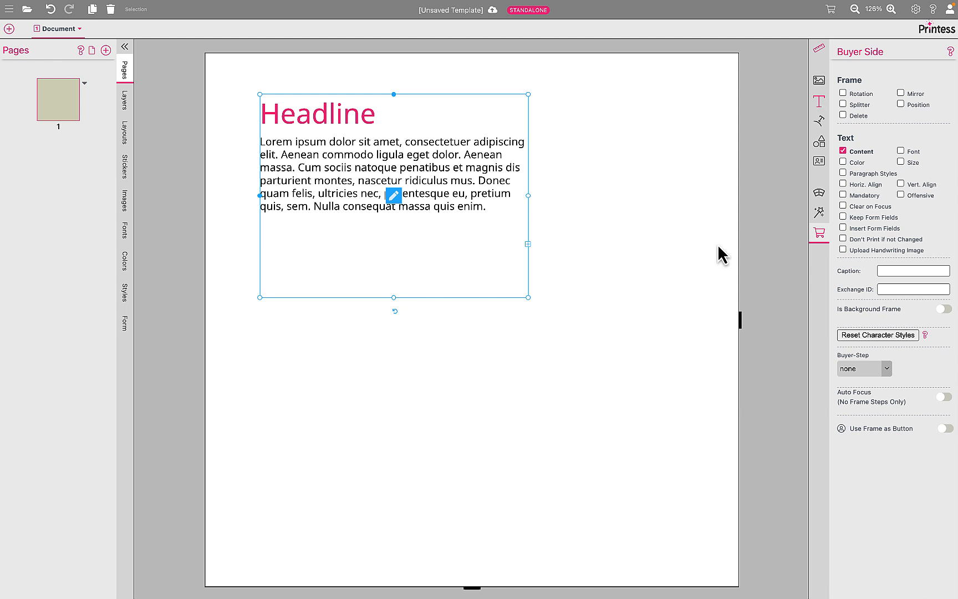
click(843, 161)
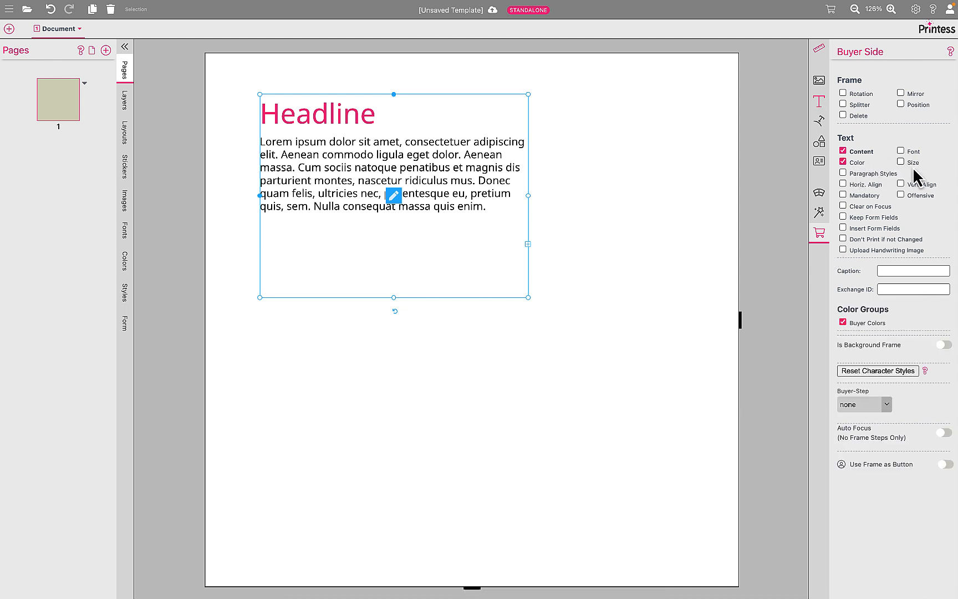
click(913, 153)
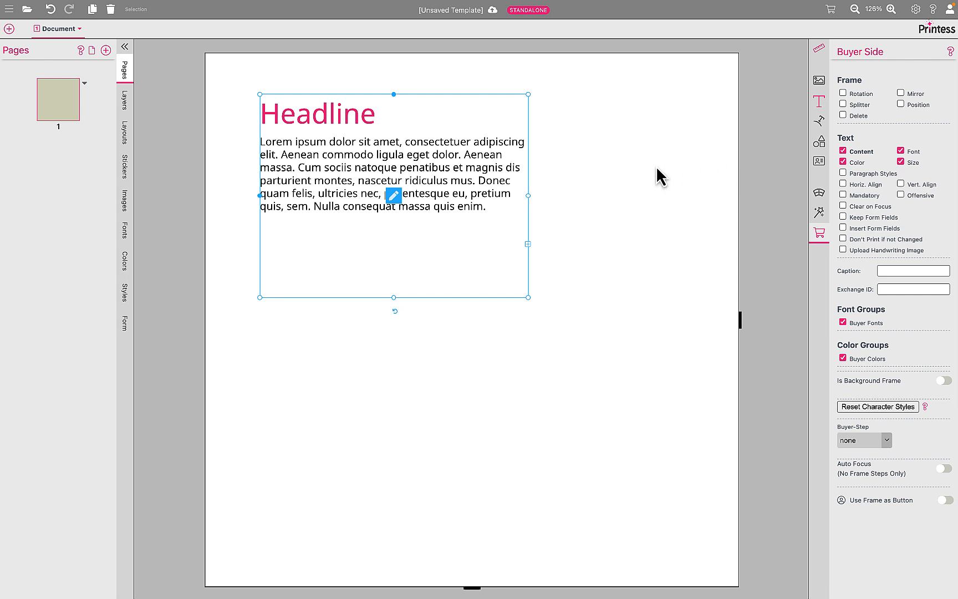
Display the template's fonts, and in the buyer view format the word "natoque" in Nasalization, 24 pt and teal.
click(633, 180)
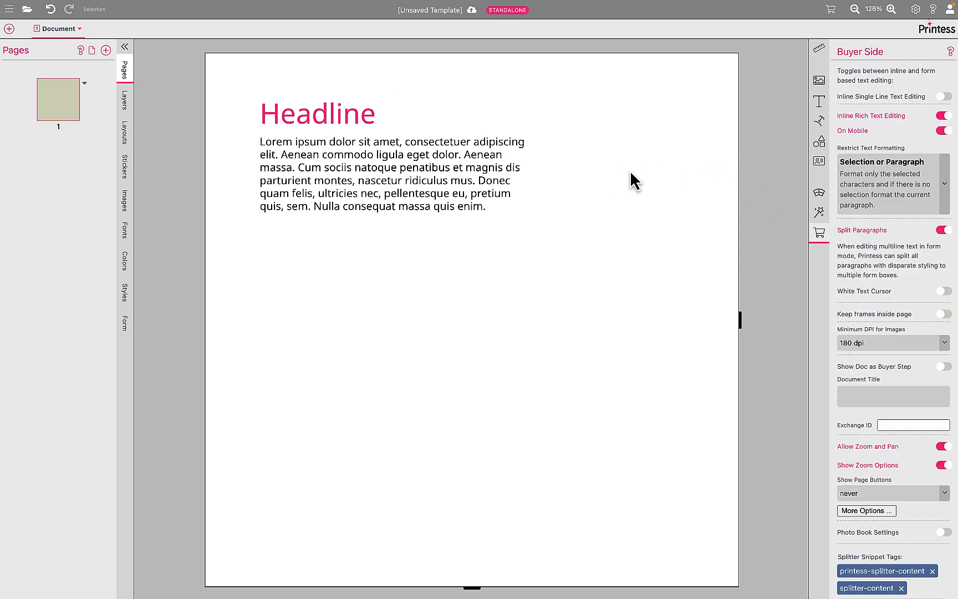
click(124, 230)
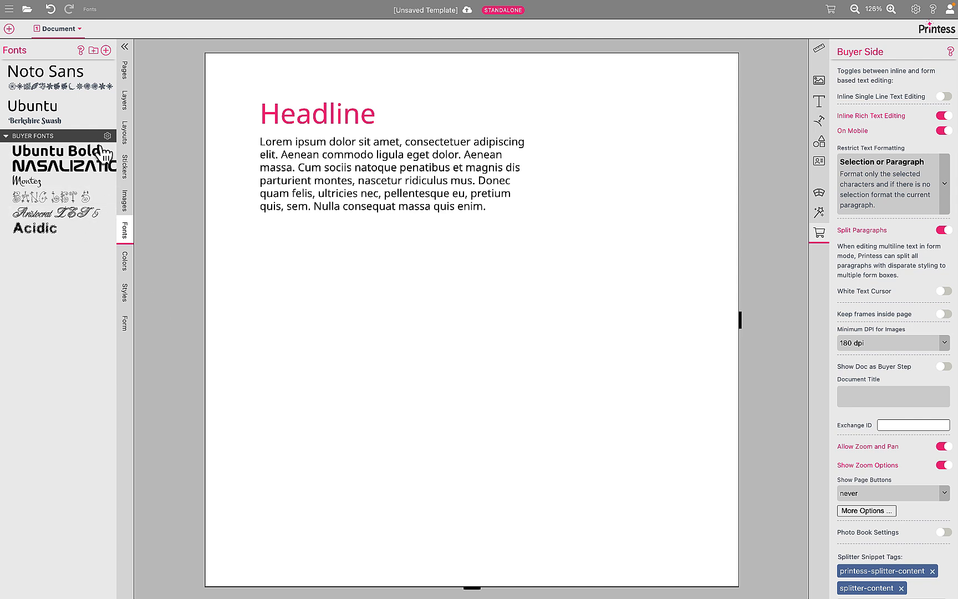
click(831, 9)
click(304, 162)
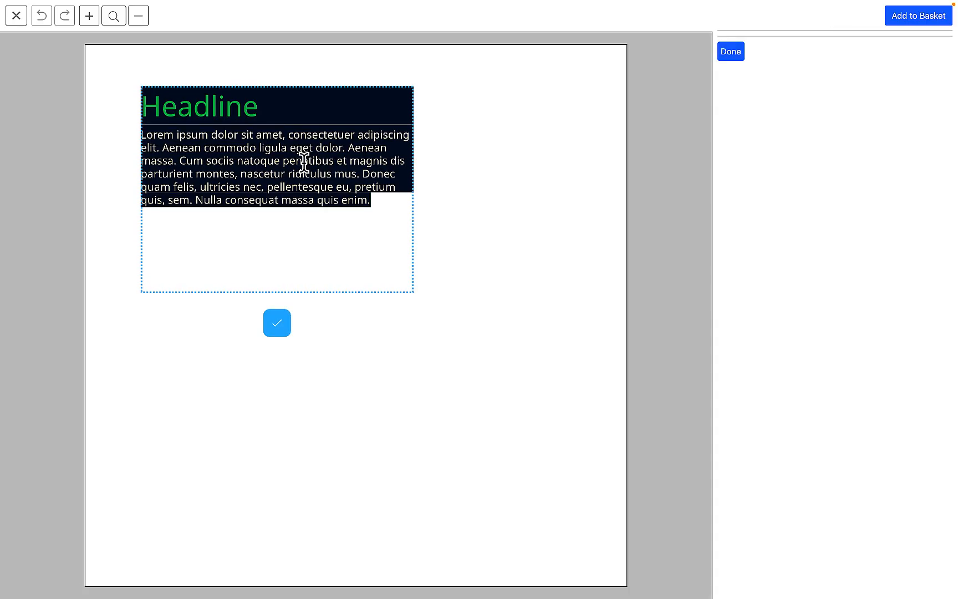
click(257, 158)
double_click(258, 160)
click(793, 165)
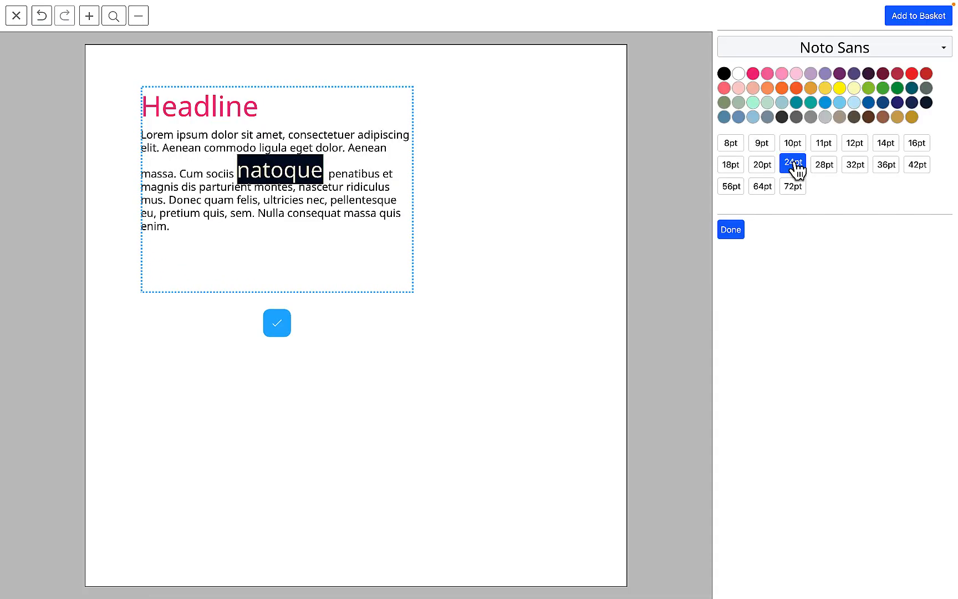
click(865, 49)
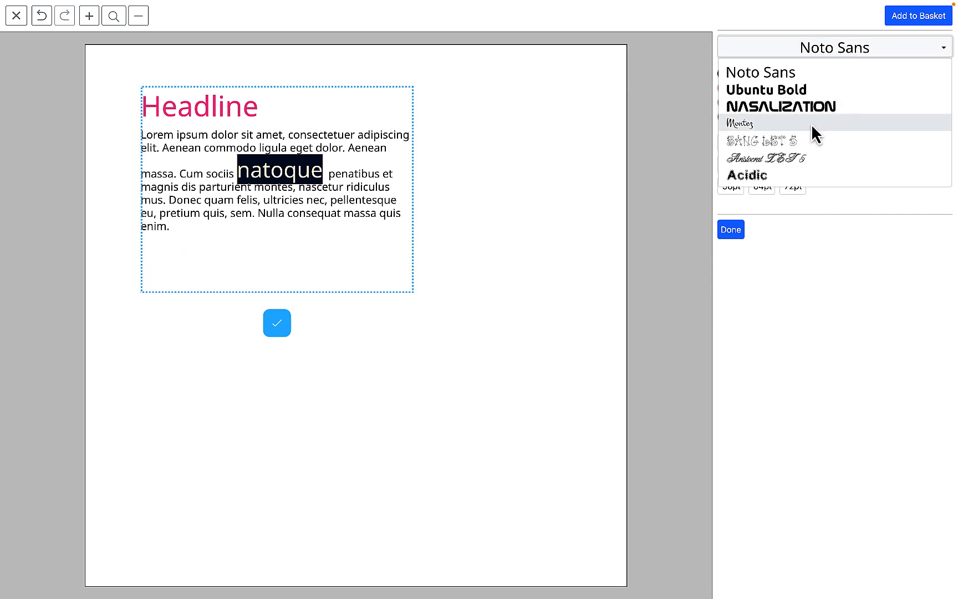
click(804, 109)
click(797, 102)
click(331, 250)
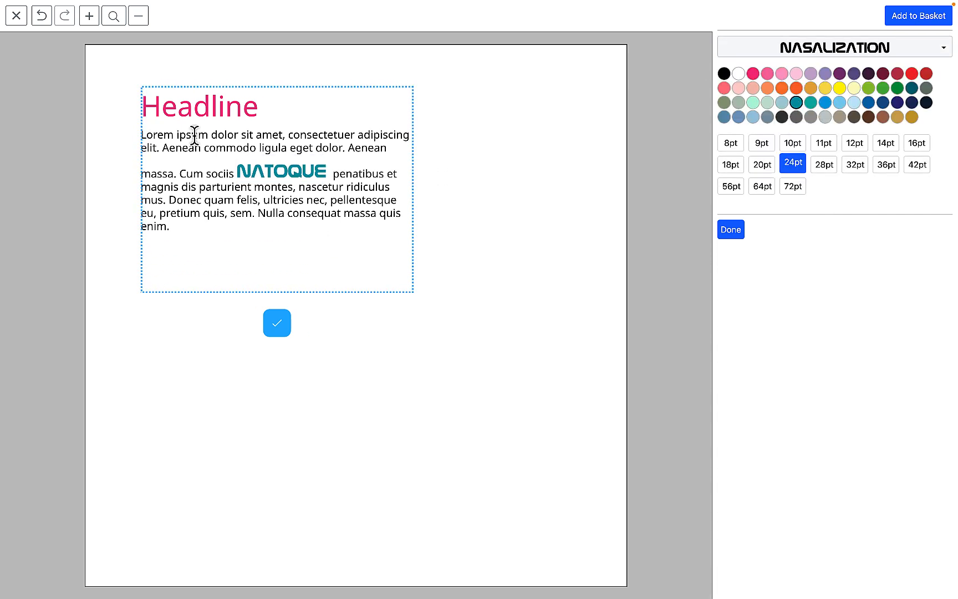
Format the headline in the buyer view with an orange-red color and a 36 pt size, and leave the buyer view.
click(208, 110)
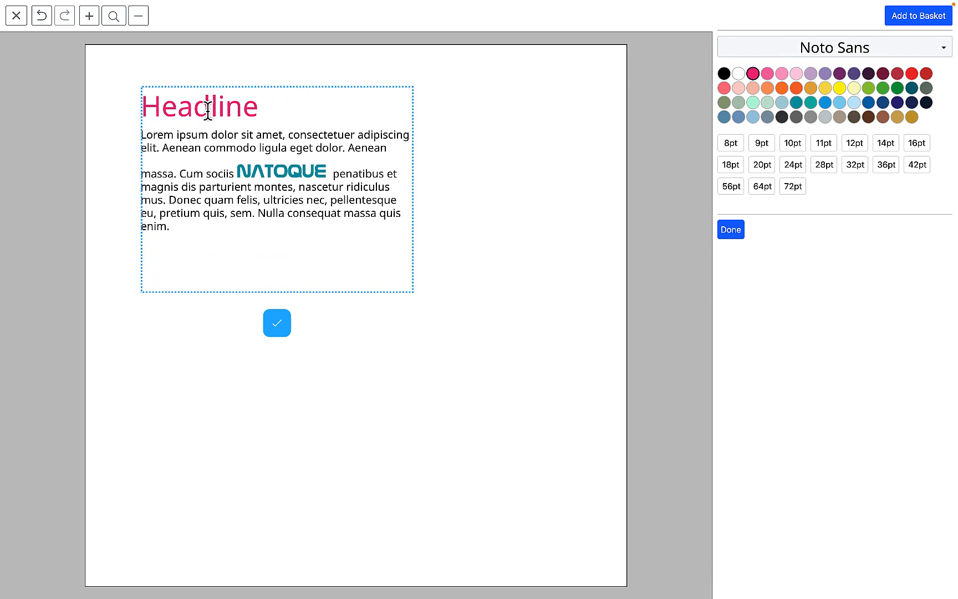
click(796, 88)
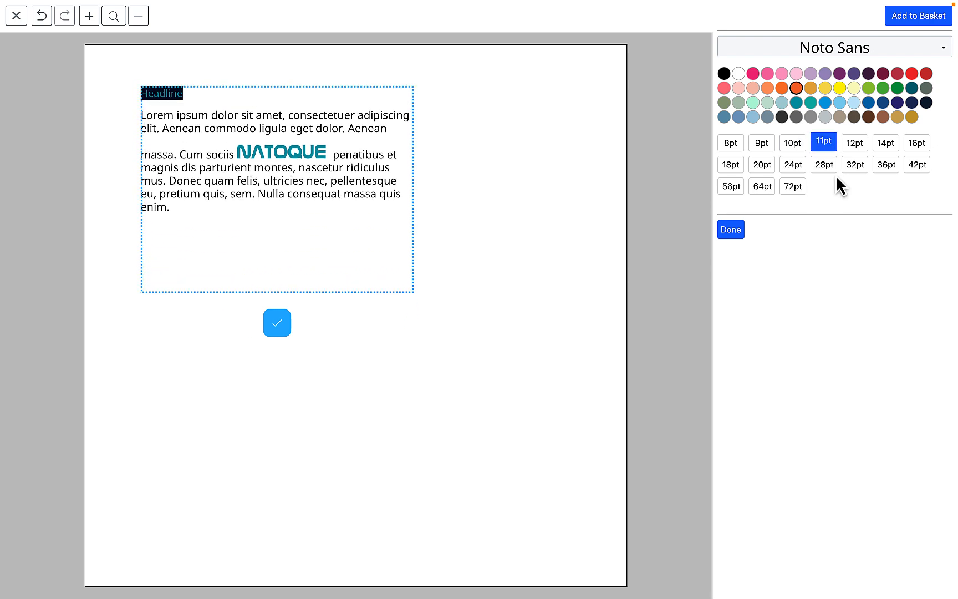
click(886, 166)
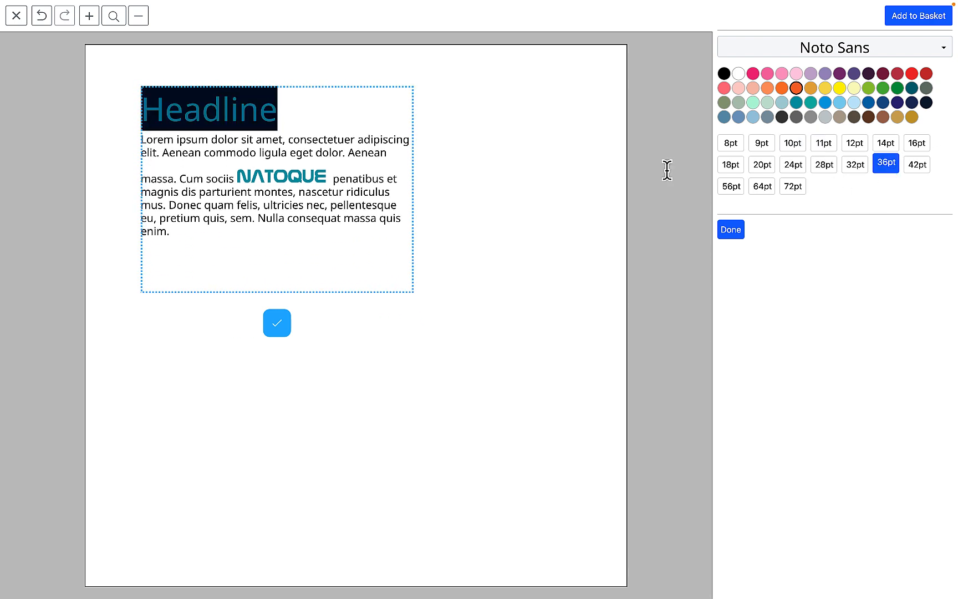
click(365, 229)
click(465, 209)
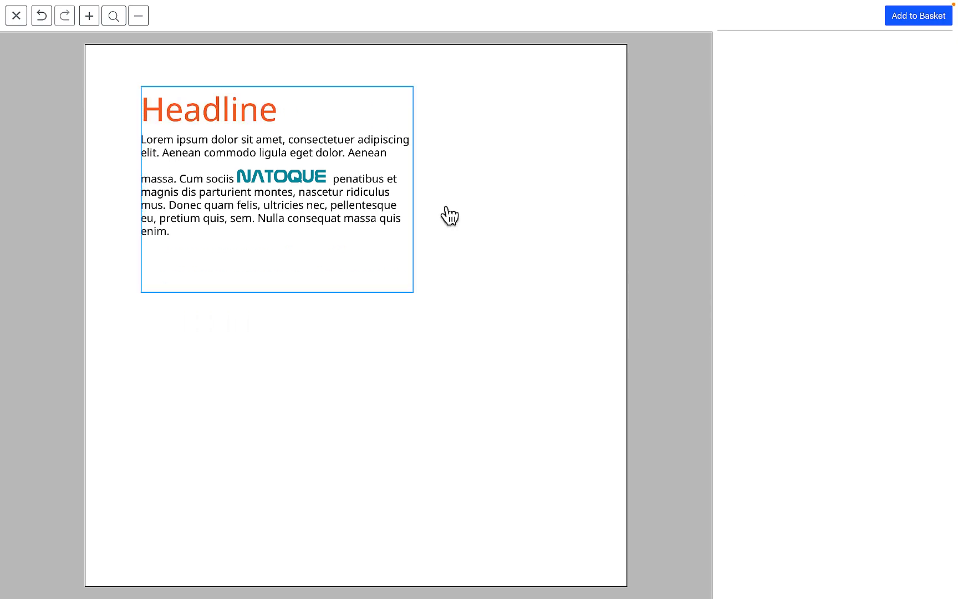
click(18, 17)
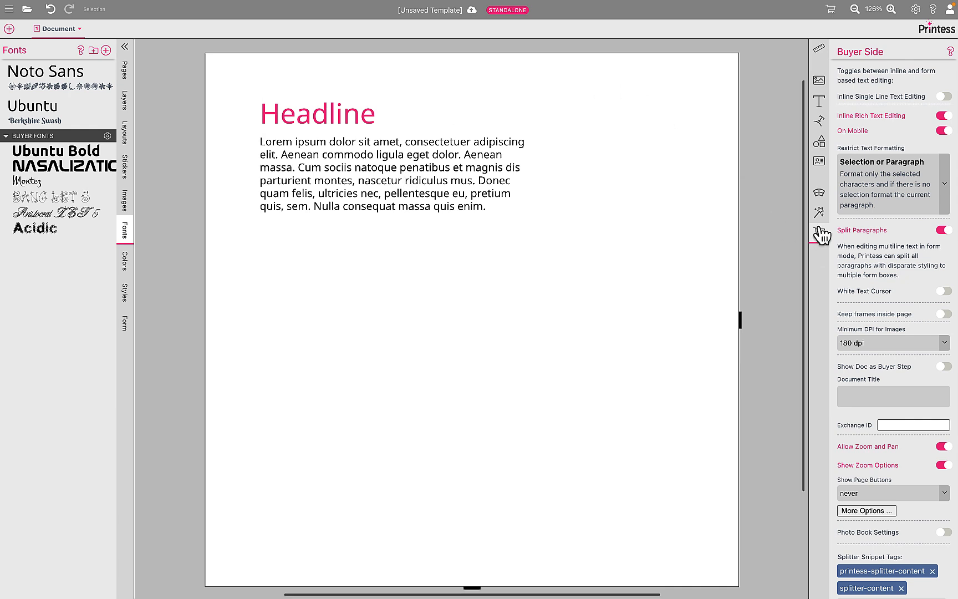
Open the text frame in the buyer view and color the passage from "natoque" to "pellentesque" orange-red.
click(500, 153)
click(604, 161)
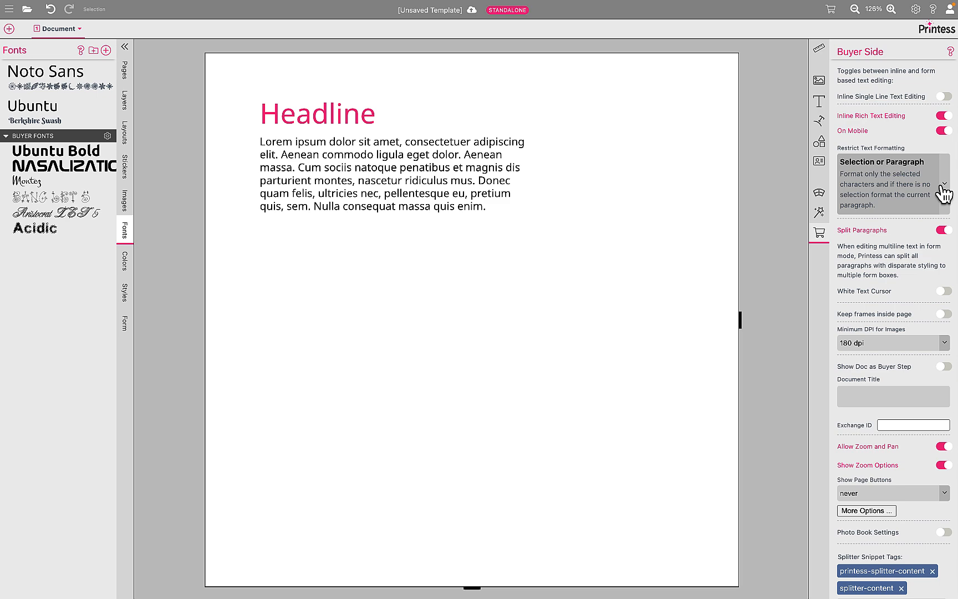
click(831, 9)
click(272, 165)
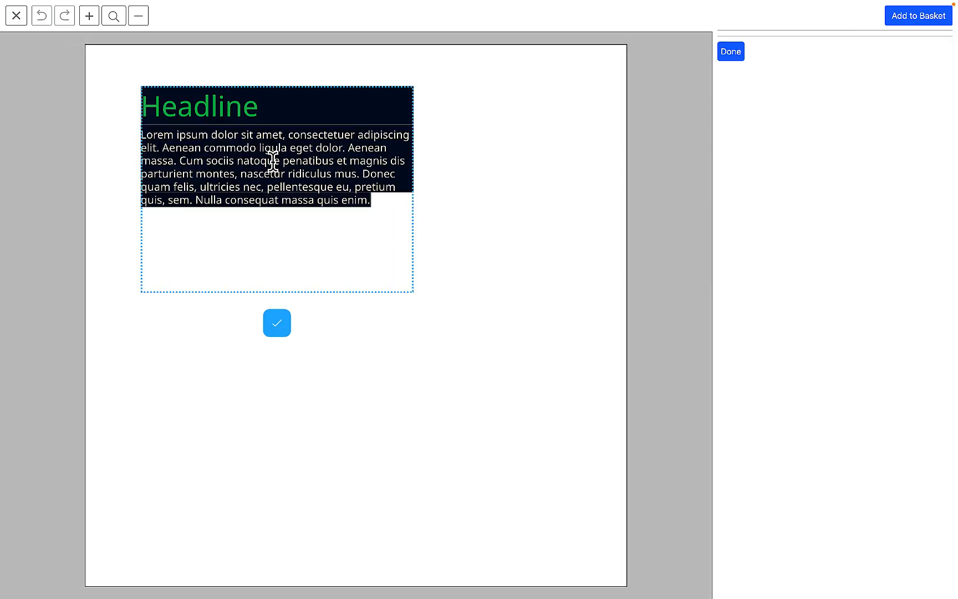
click(273, 165)
drag(267, 161, 286, 187)
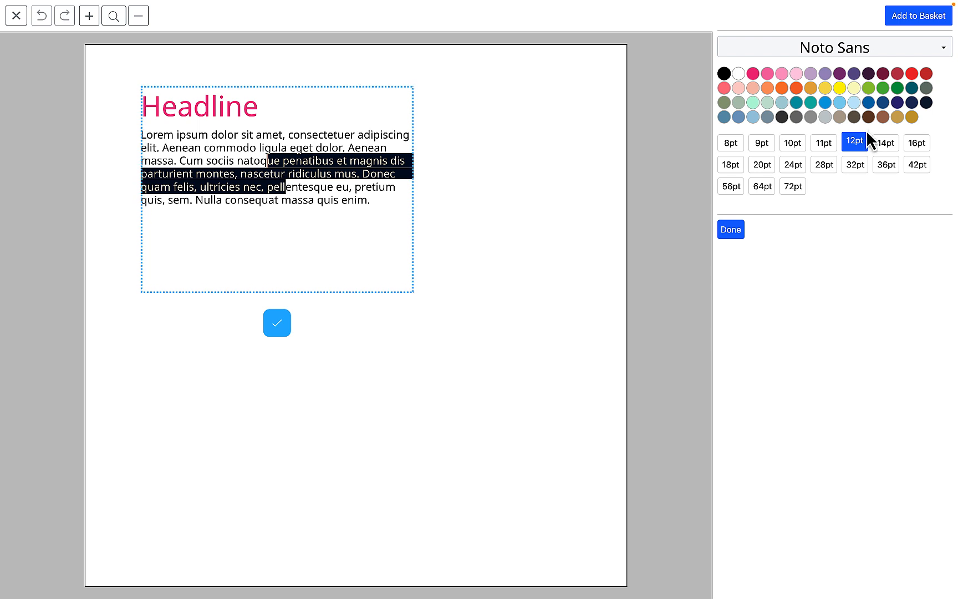
click(796, 87)
click(511, 163)
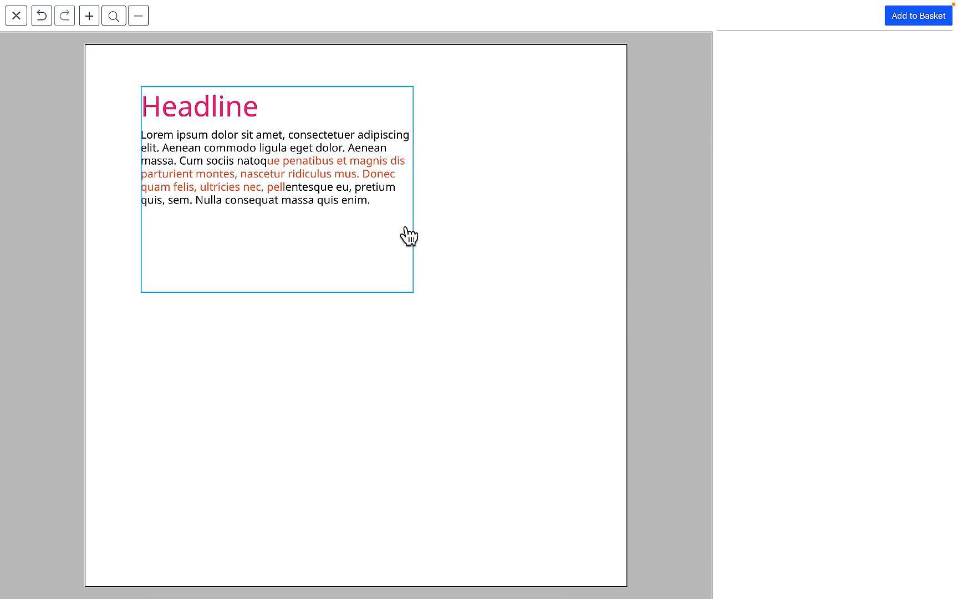
Apply dark blue to the whole body paragraph without selecting any characters, and leave the buyer view.
click(309, 147)
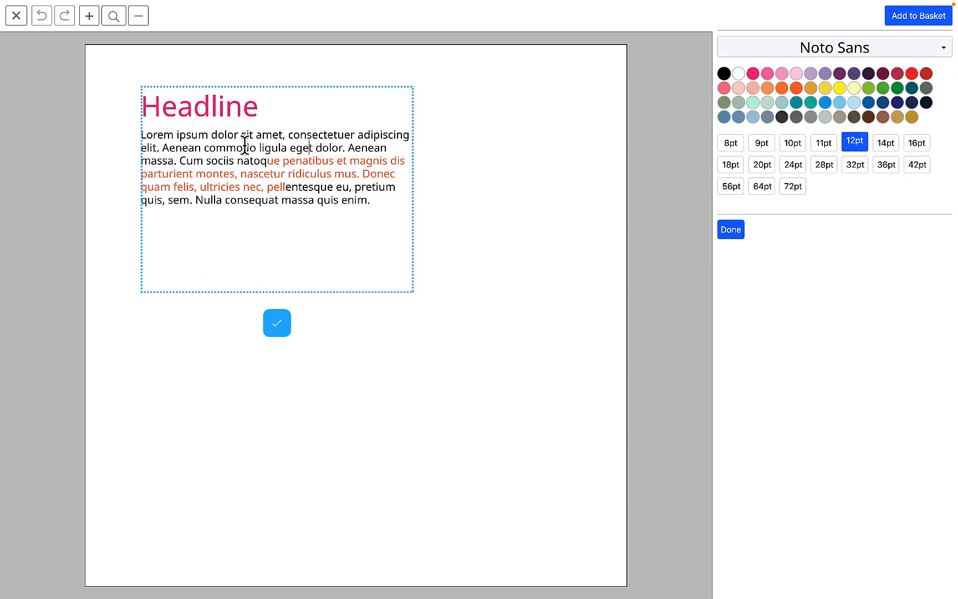
click(227, 148)
click(884, 102)
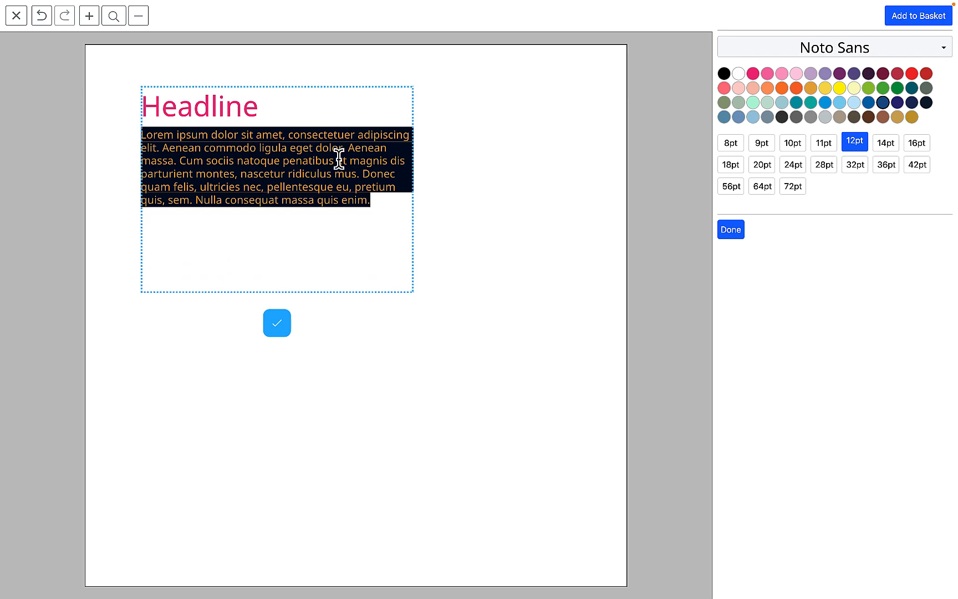
click(295, 162)
click(115, 98)
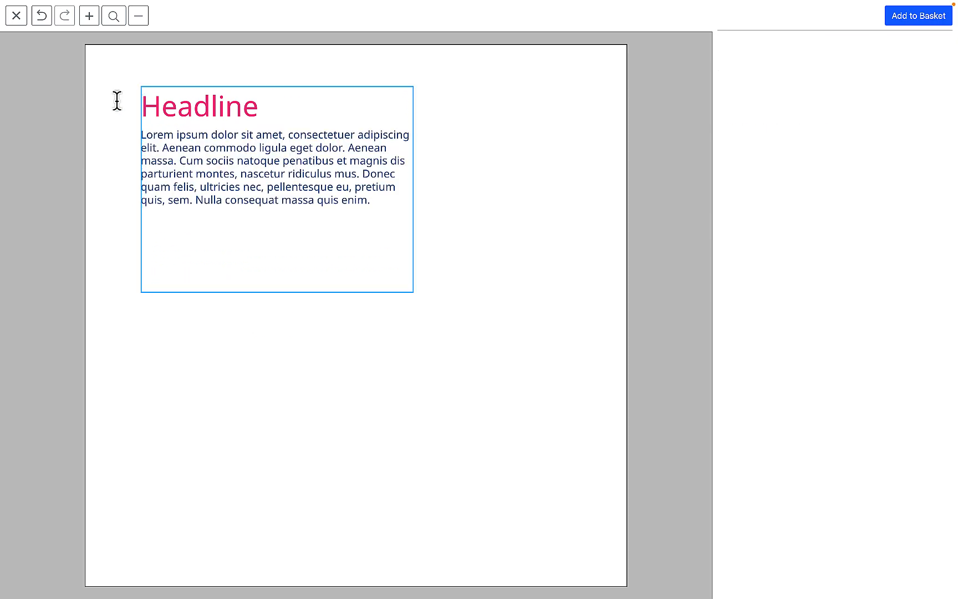
click(26, 16)
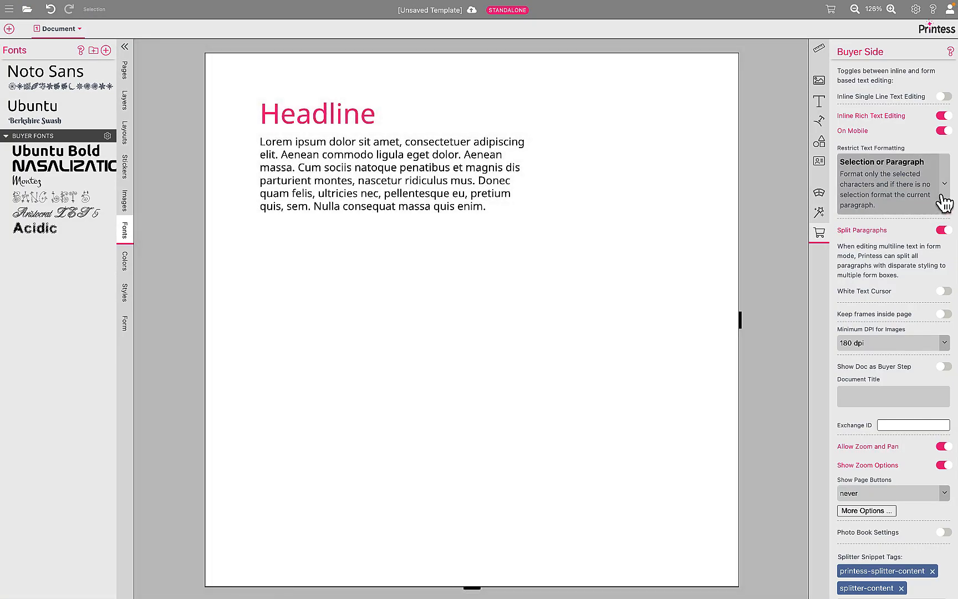
Set the text formatting restriction to Entire Text.
click(943, 199)
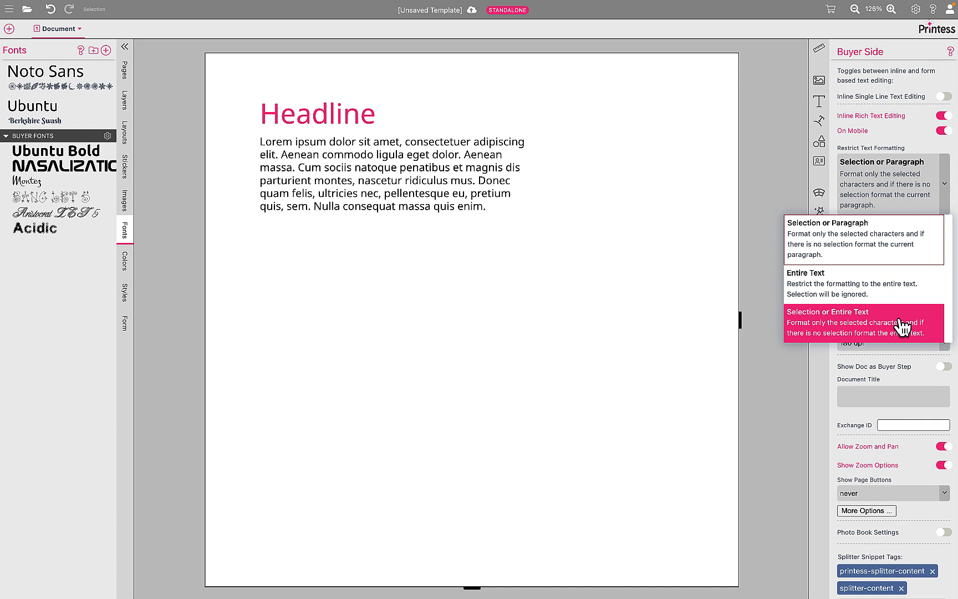
click(892, 286)
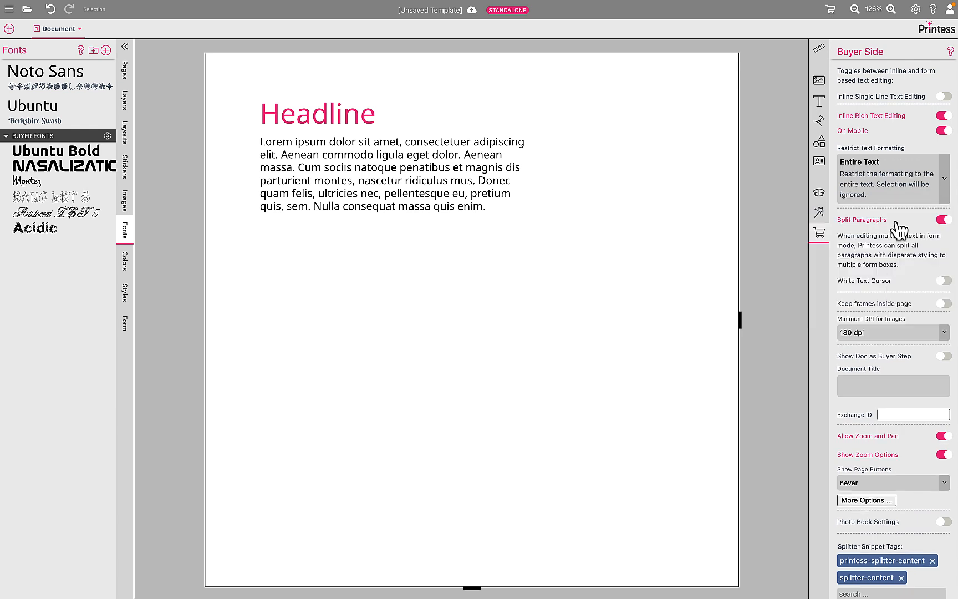
In the buyer view, apply orange-red with only part of the body text selected, and return to the template.
click(830, 11)
click(327, 145)
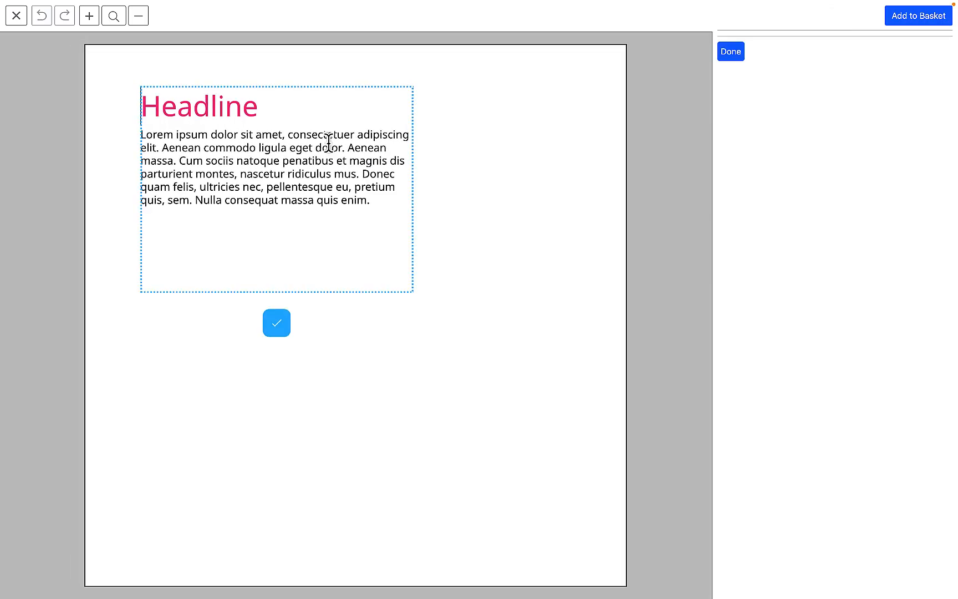
click(288, 169)
drag(278, 133, 314, 186)
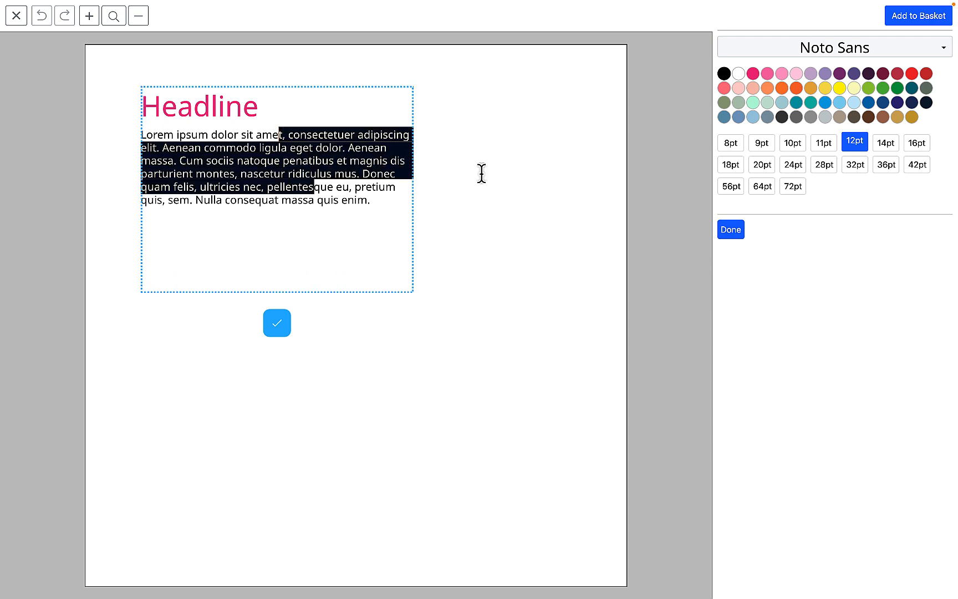
click(795, 88)
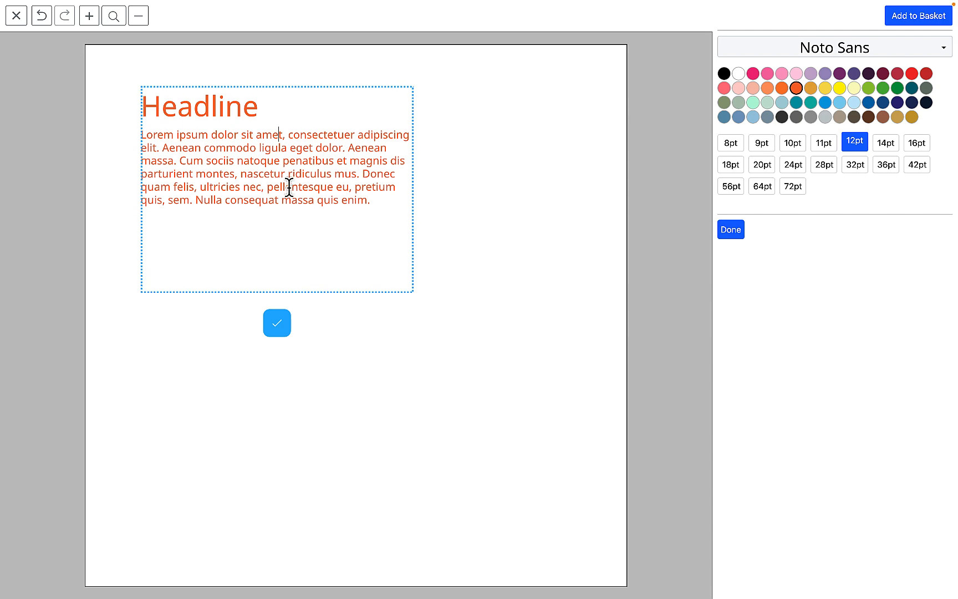
click(18, 20)
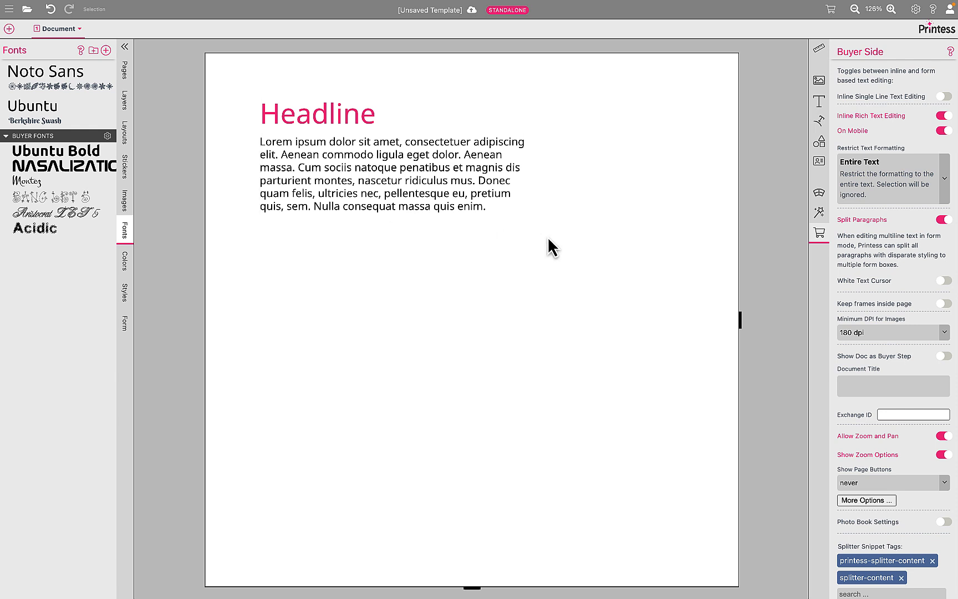
Allow buyers to change the text frame's horizontal and vertical alignment.
click(469, 204)
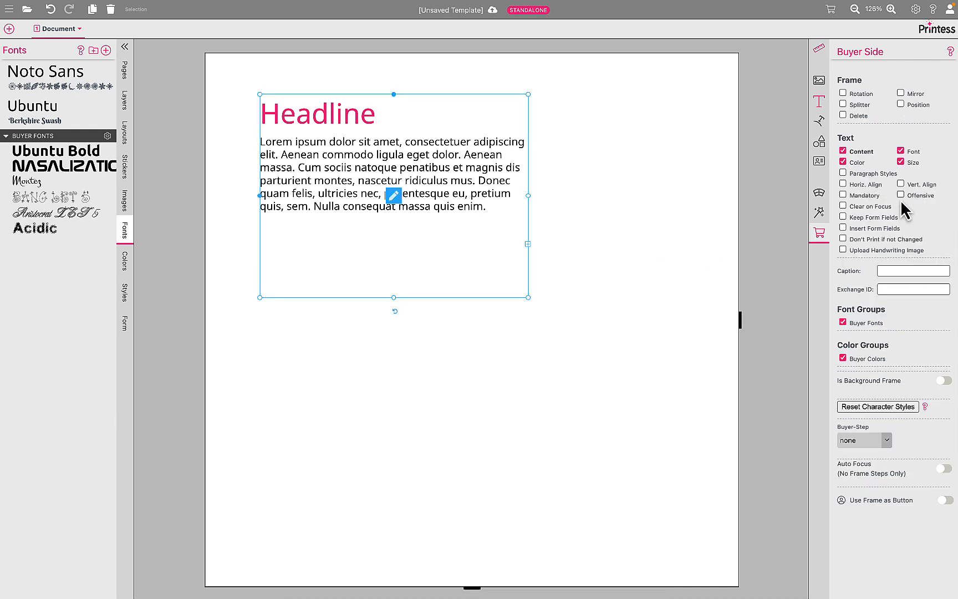
click(846, 187)
click(930, 187)
In the buyer view, try center, right and justified alignment on the body paragraph and middle and top vertical alignment on the frame.
click(831, 13)
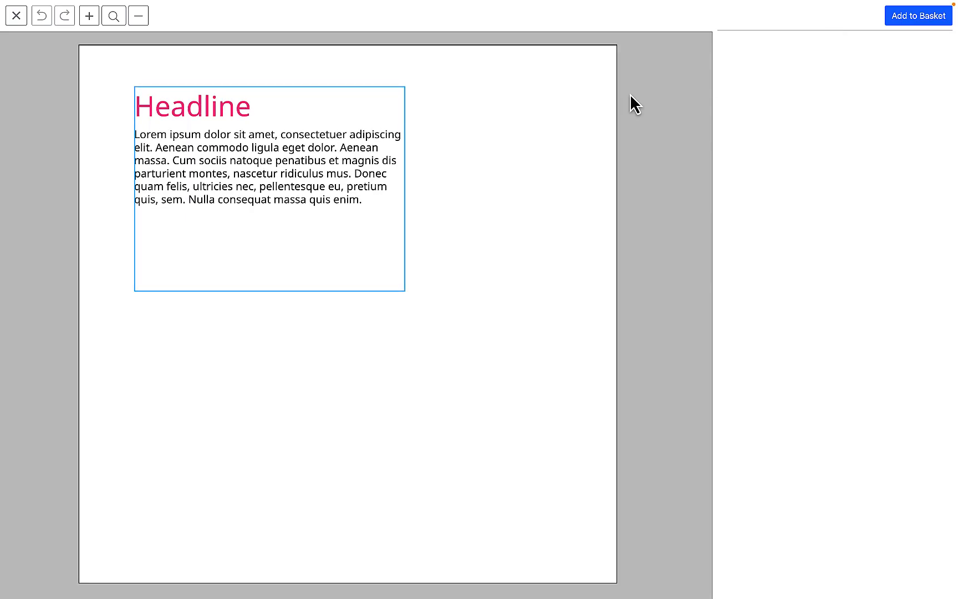
click(281, 161)
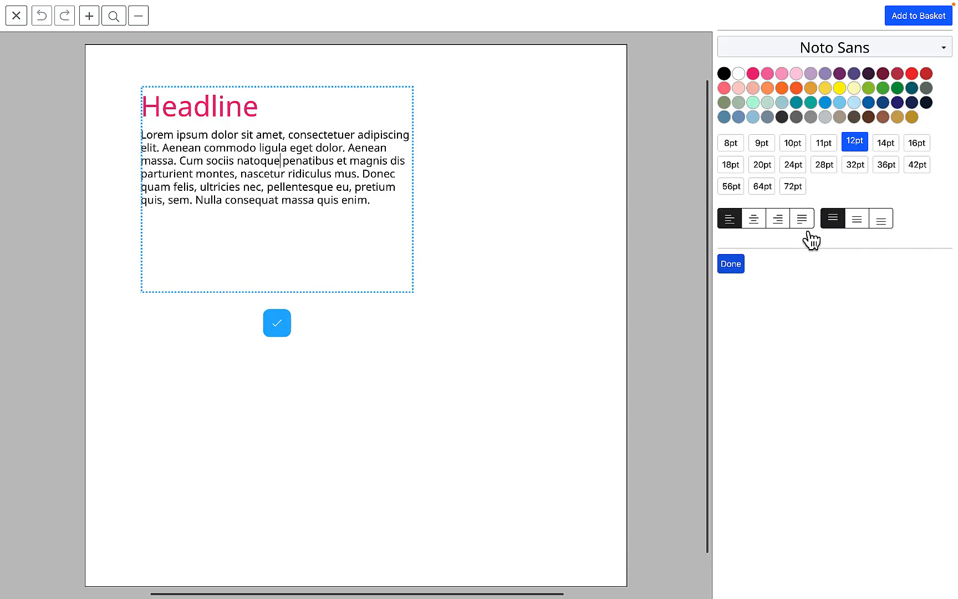
click(753, 219)
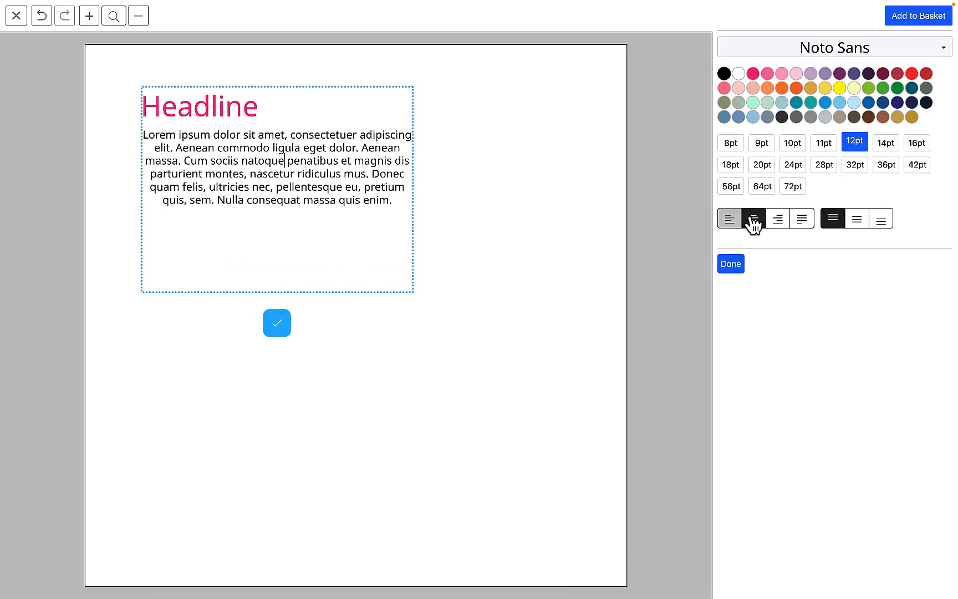
click(784, 229)
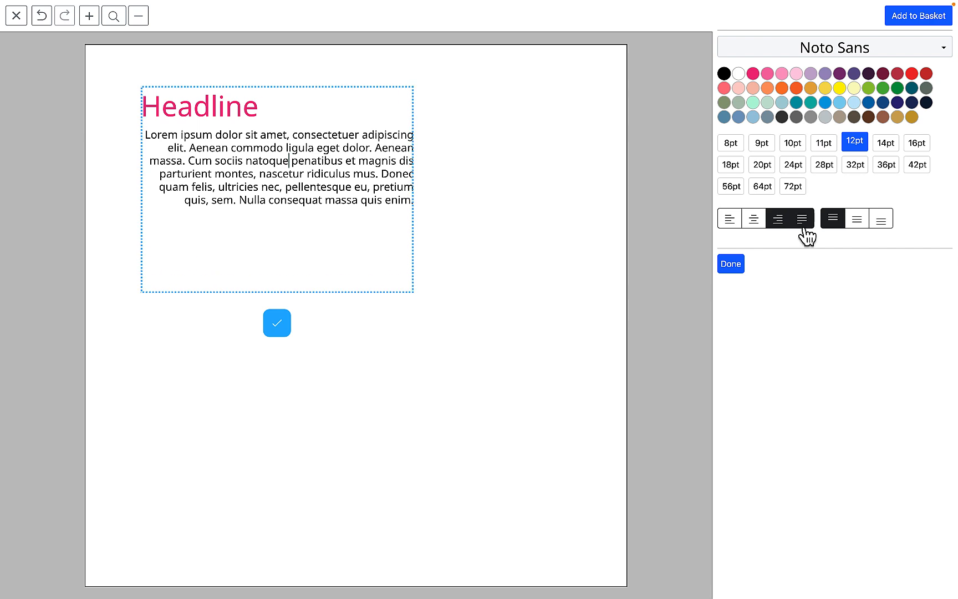
click(802, 228)
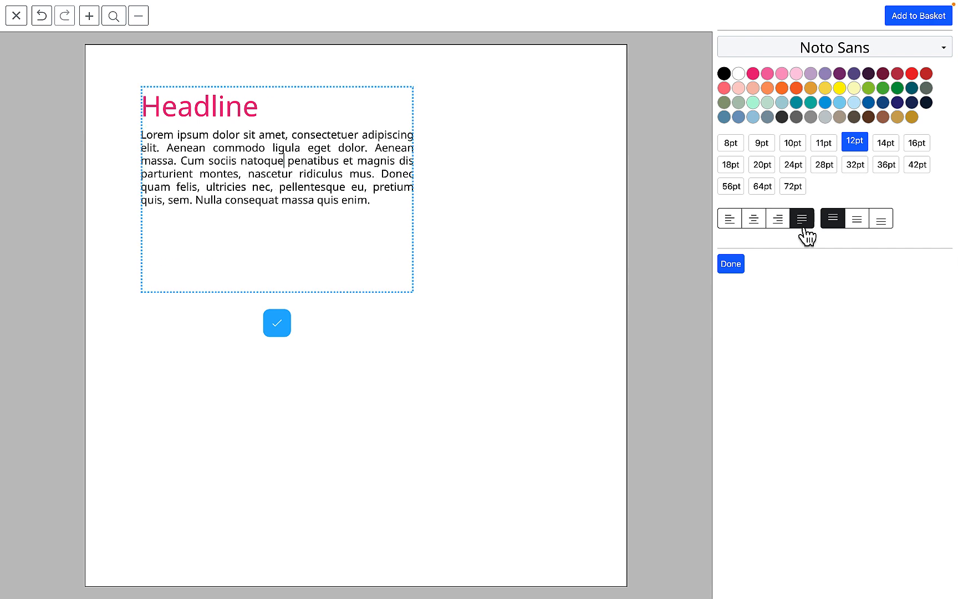
click(858, 220)
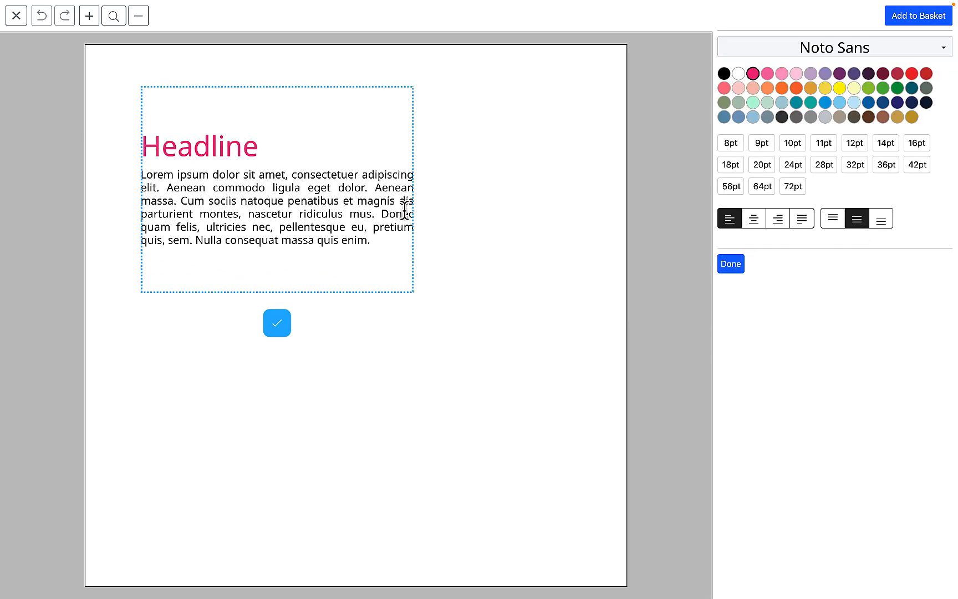
click(833, 220)
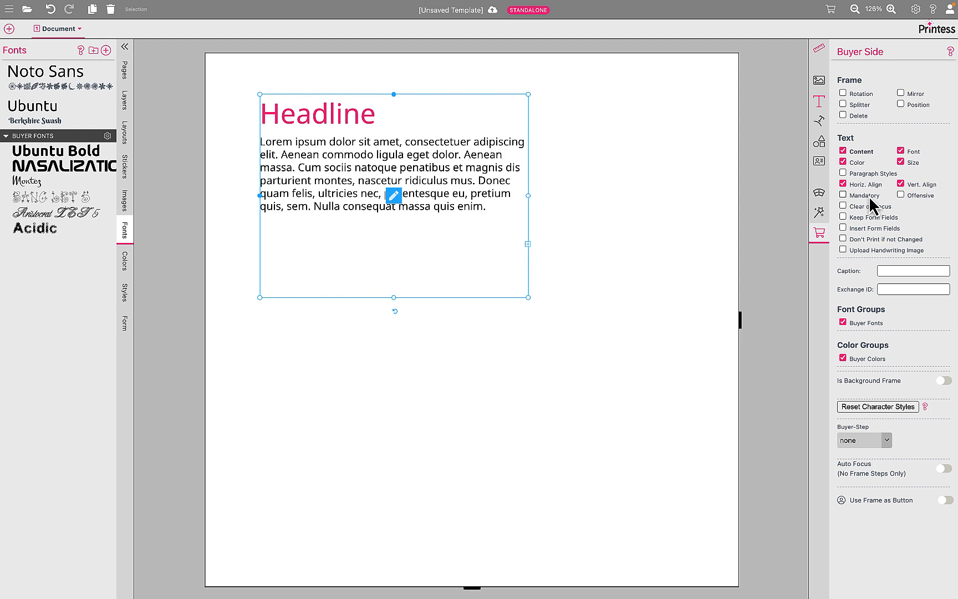
Make the text frame mandatory and try to add the document with unedited text to the basket in the buyer view.
click(868, 196)
click(832, 11)
click(399, 188)
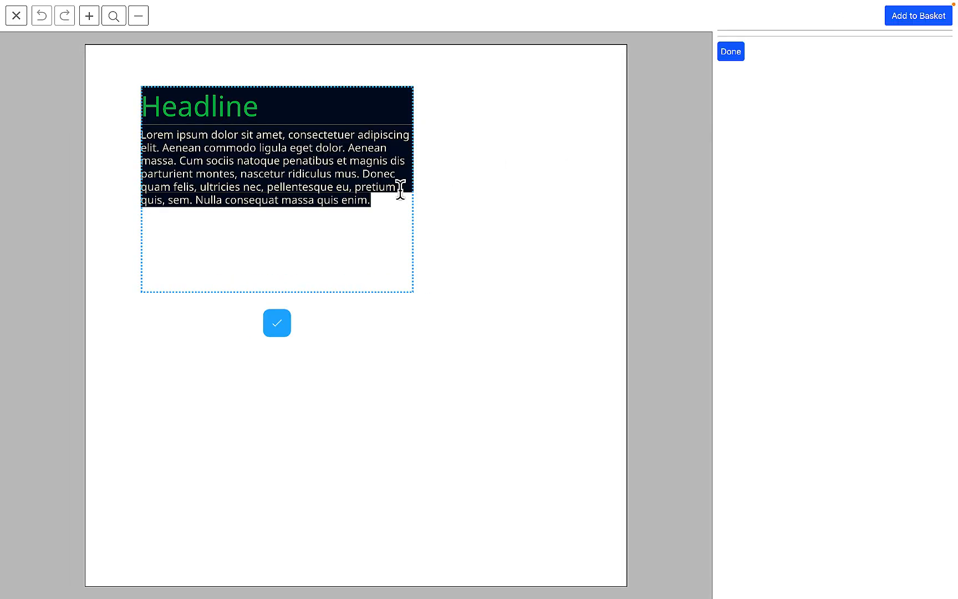
click(916, 20)
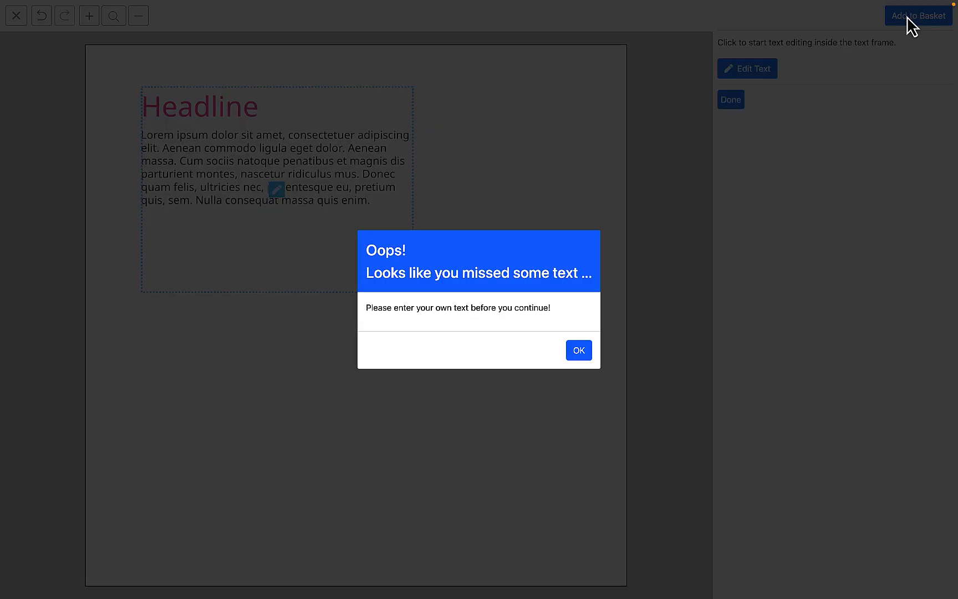
Dismiss the missing-text notice in the buyer view and return to the template.
click(579, 350)
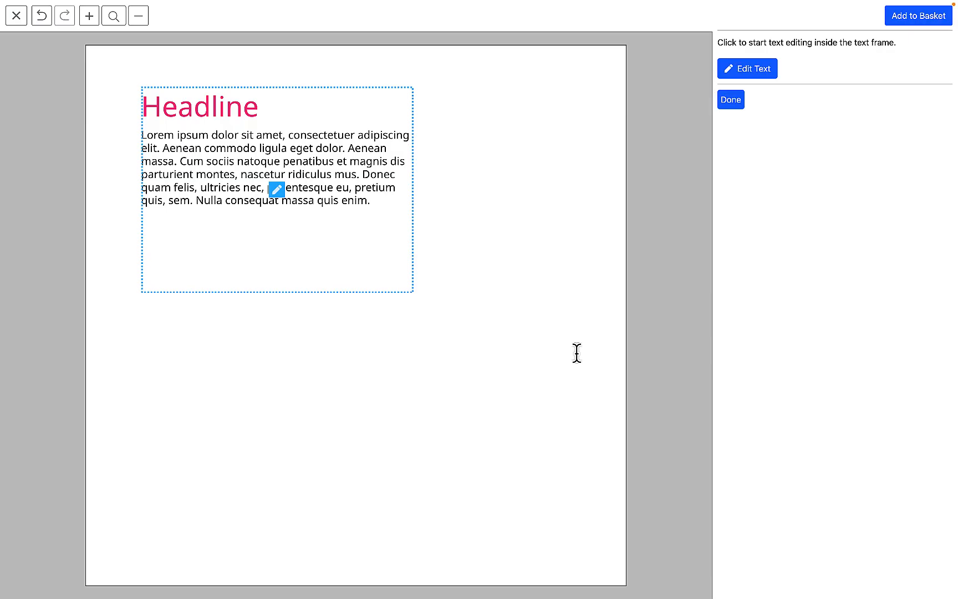
click(222, 117)
click(16, 15)
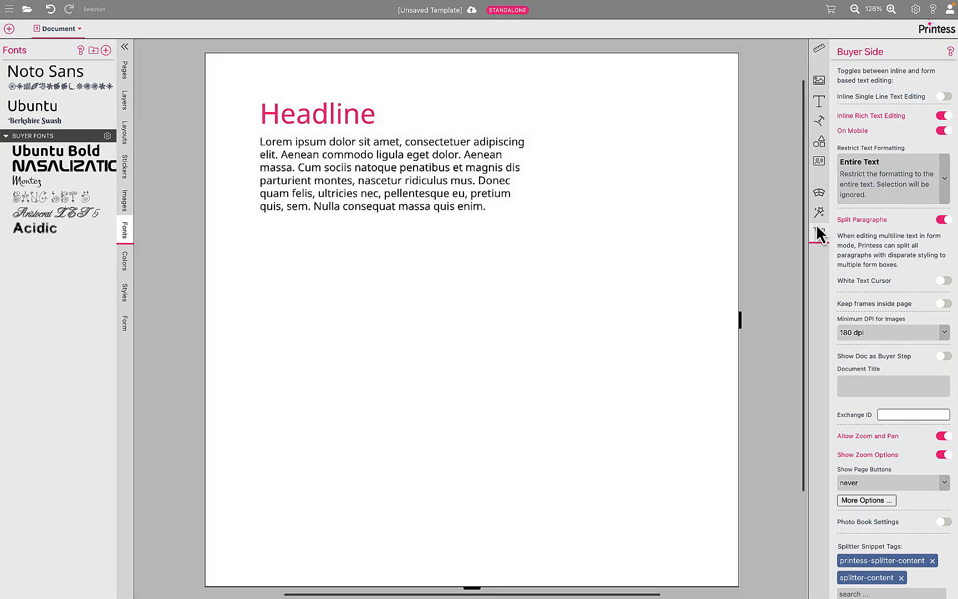
Make the text frame non-mandatory and allow buyers to upload a handwriting image into it.
click(525, 191)
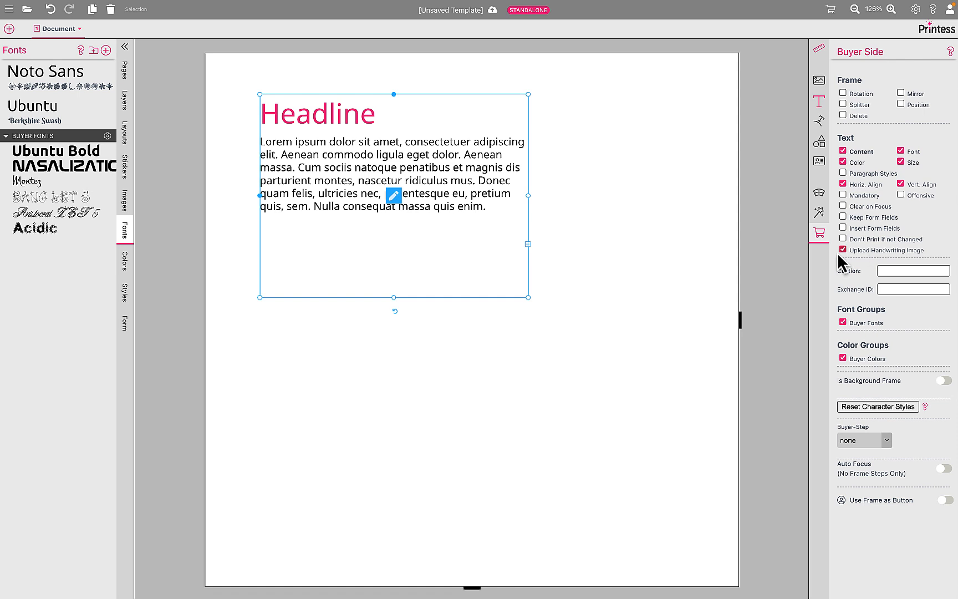
click(695, 228)
click(498, 138)
In the buyer view, upload Hadwriting.jpeg as the text frame's handwriting image and adjust its contrast.
click(831, 11)
click(360, 205)
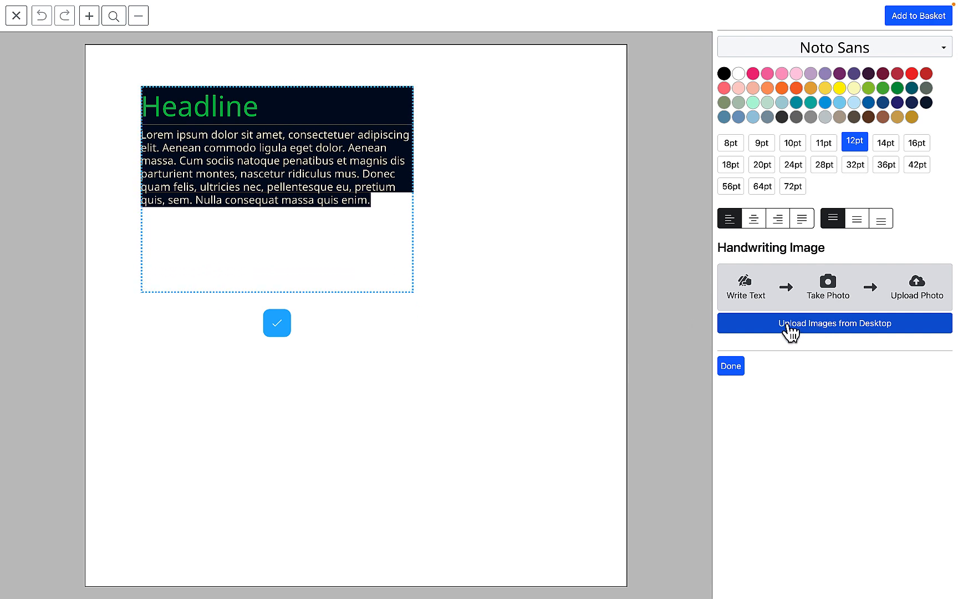
click(820, 327)
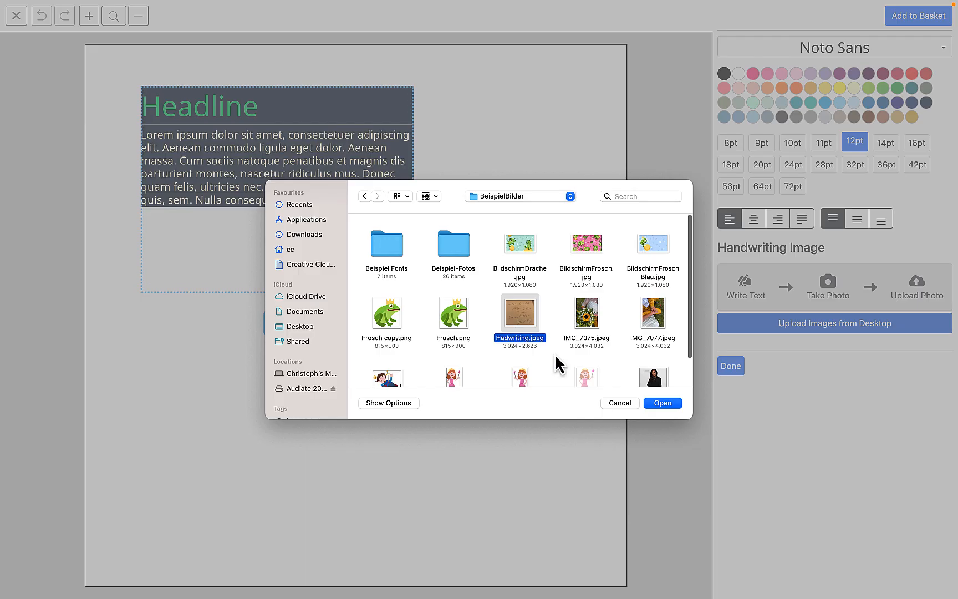
click(668, 405)
drag(823, 162, 816, 162)
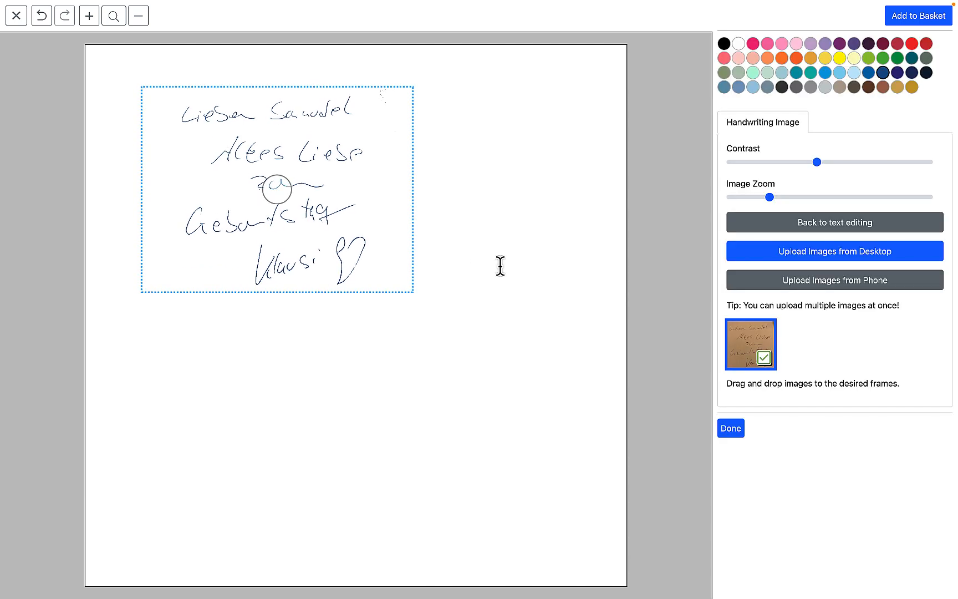
View the QR code for uploading images from a phone, close it and return to the template.
click(843, 287)
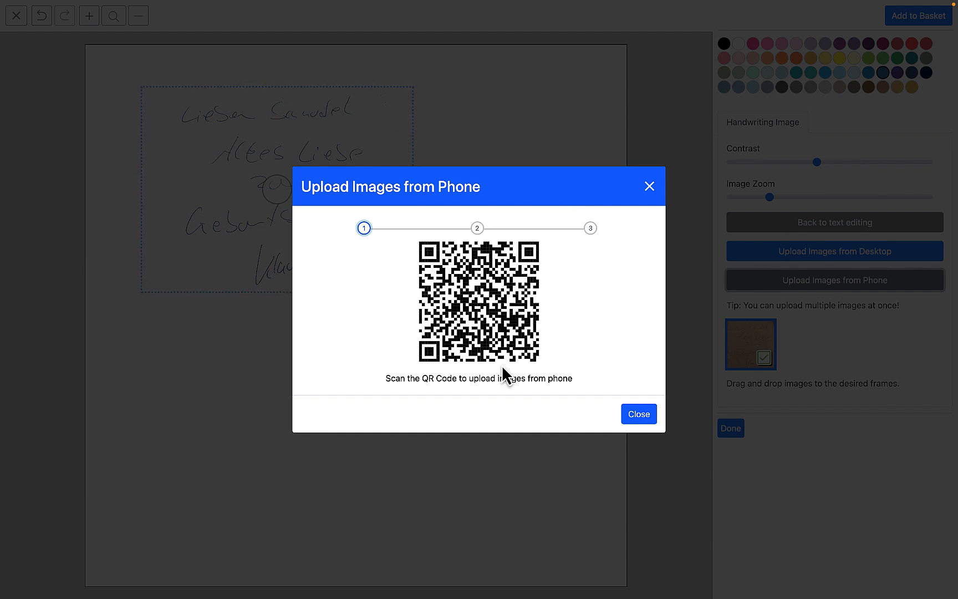
click(639, 415)
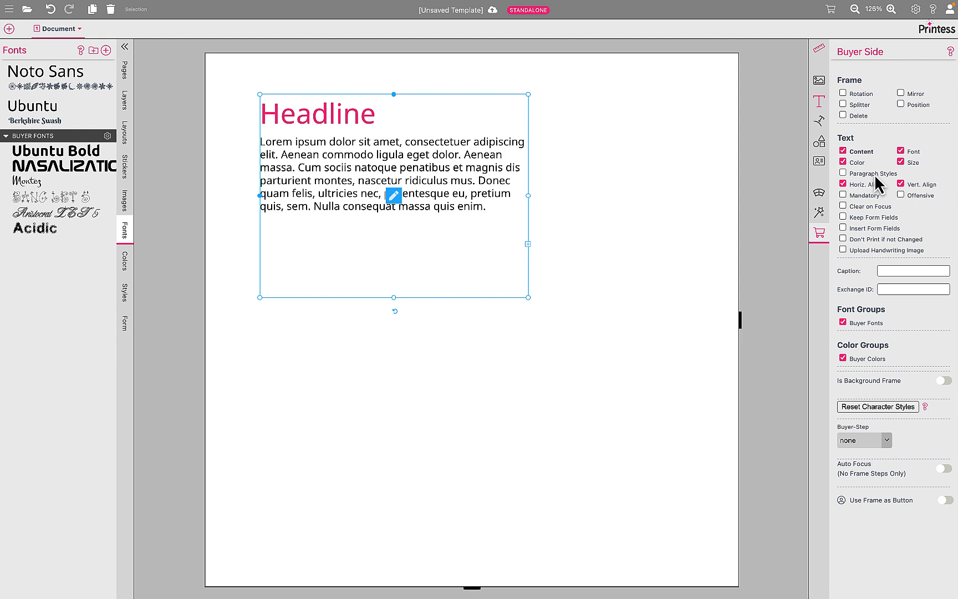
Allow the paragraph styles headline and subline for buyers on the text frame, and show the template's style definitions.
click(875, 177)
click(857, 283)
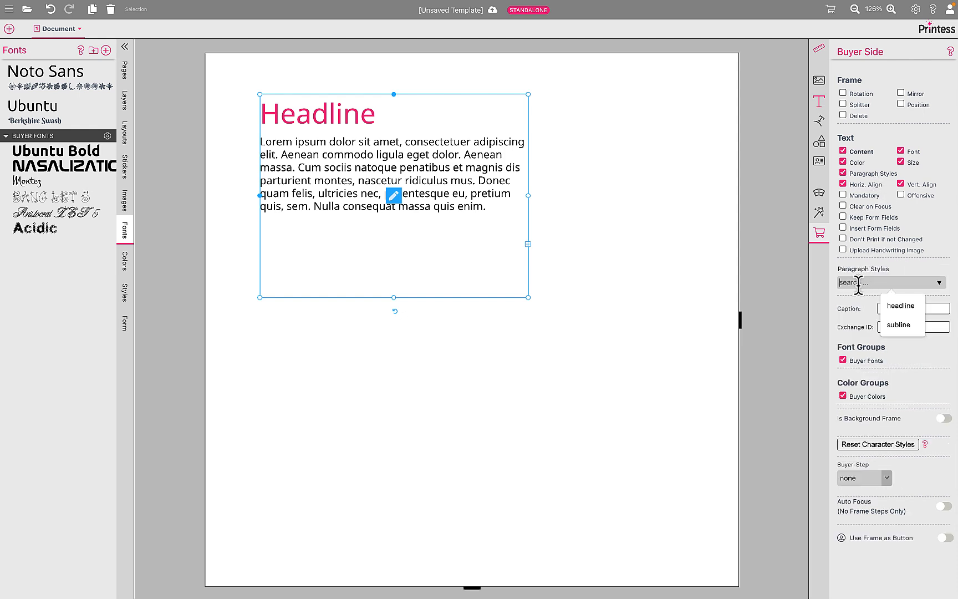
click(898, 308)
click(891, 299)
click(898, 342)
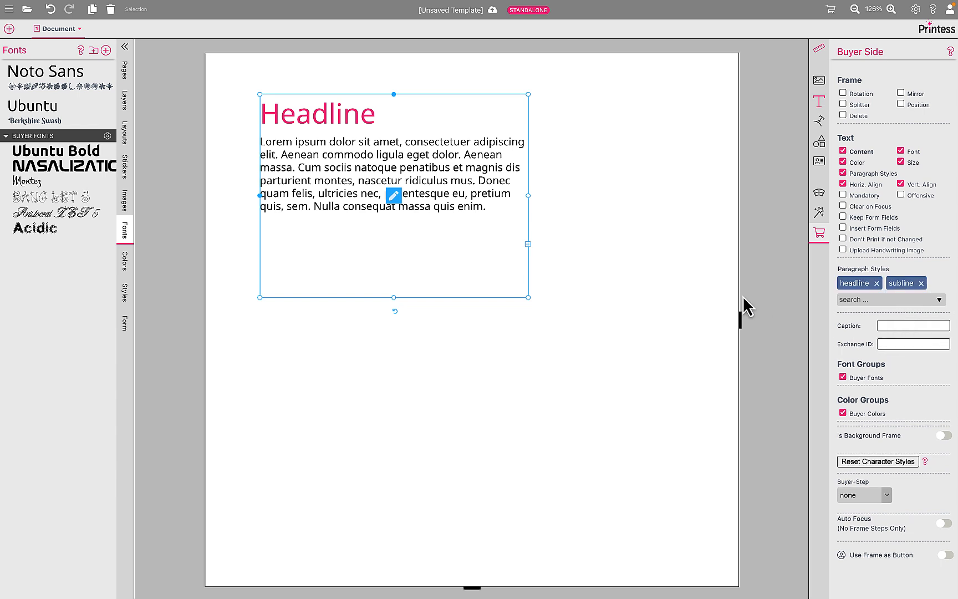
click(584, 265)
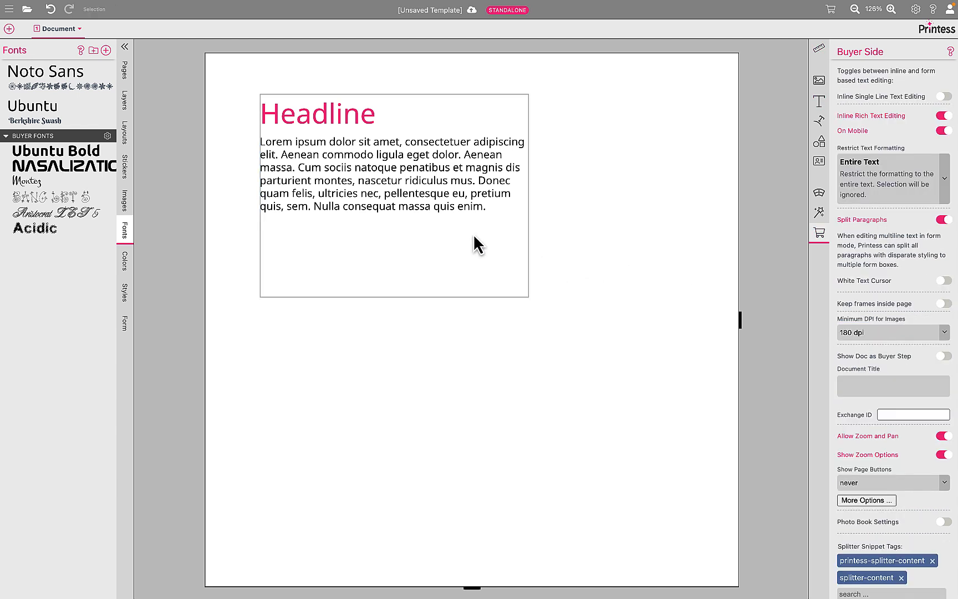
click(125, 292)
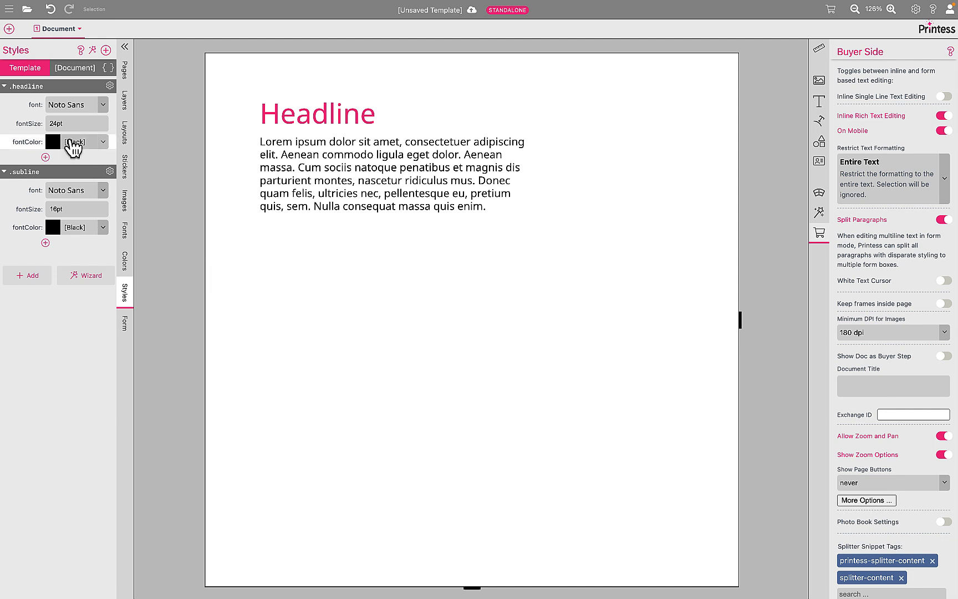
In the buyer view, apply the headline style to the whole text and subline to the body paragraph, and return to the template.
click(831, 17)
click(359, 186)
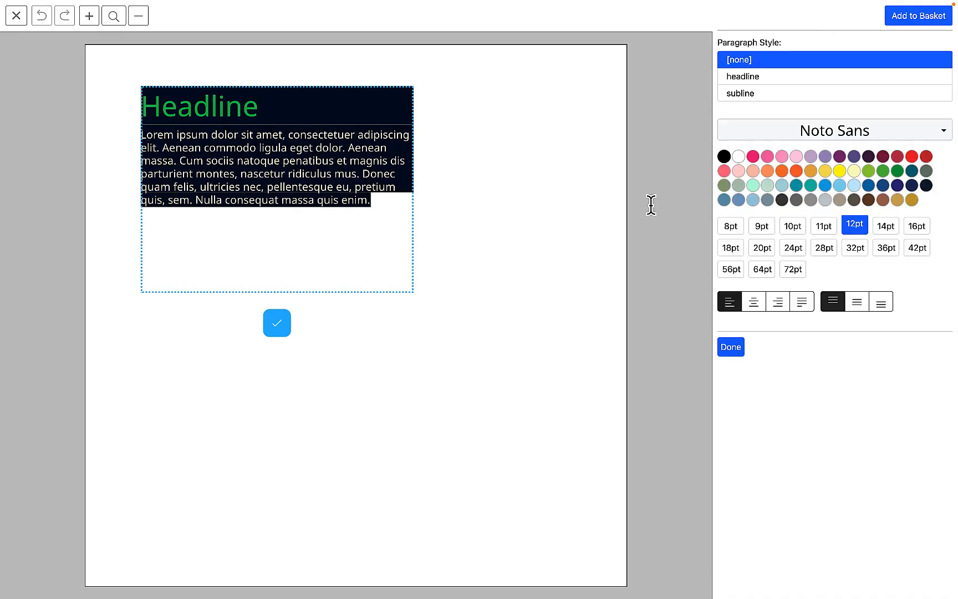
click(745, 92)
click(745, 75)
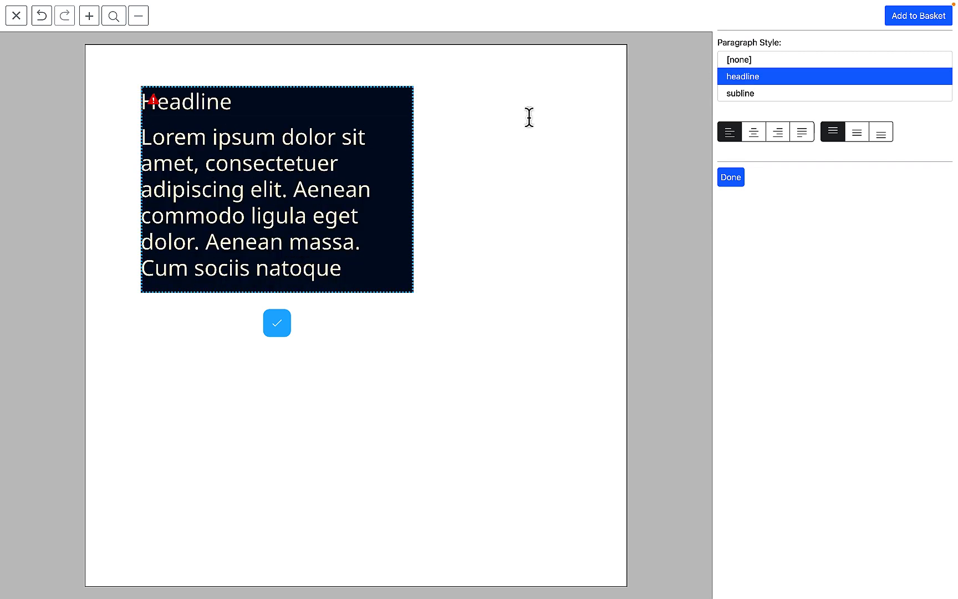
click(325, 199)
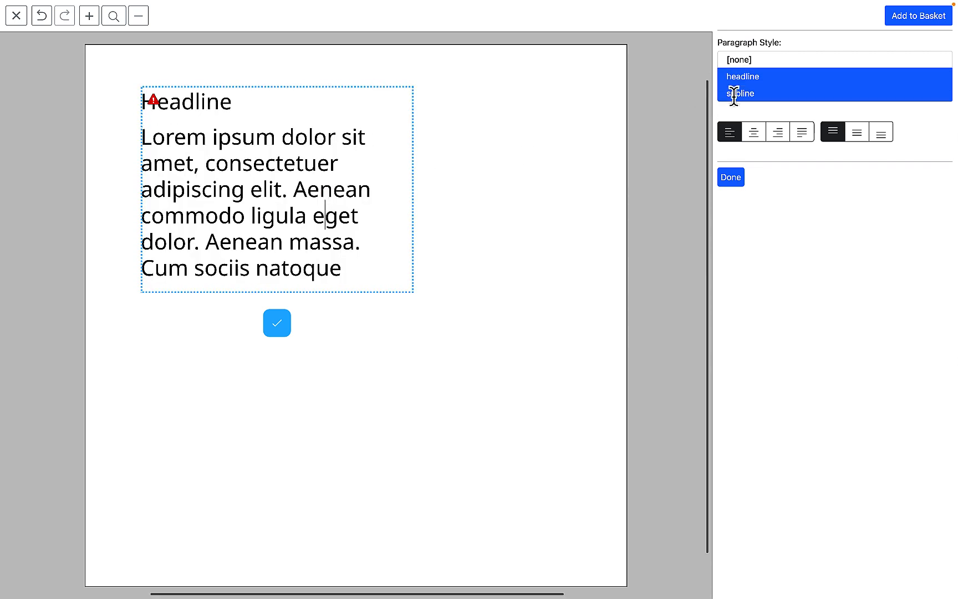
click(734, 93)
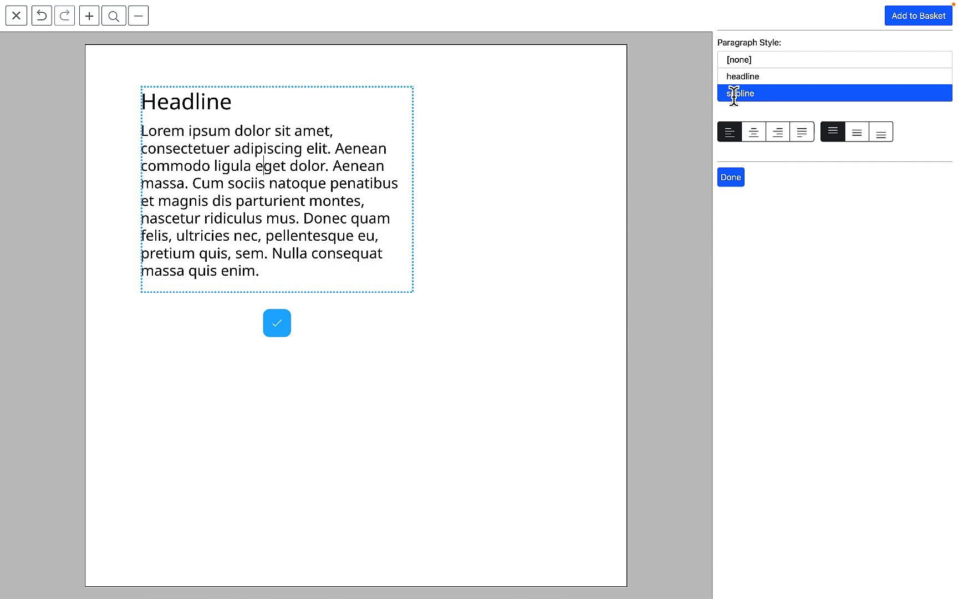
click(234, 102)
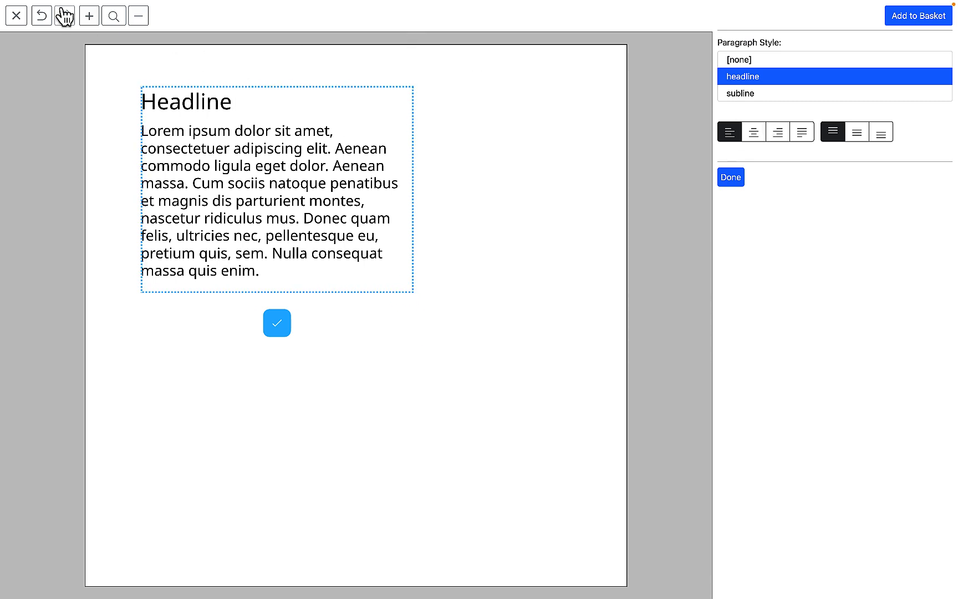
click(15, 15)
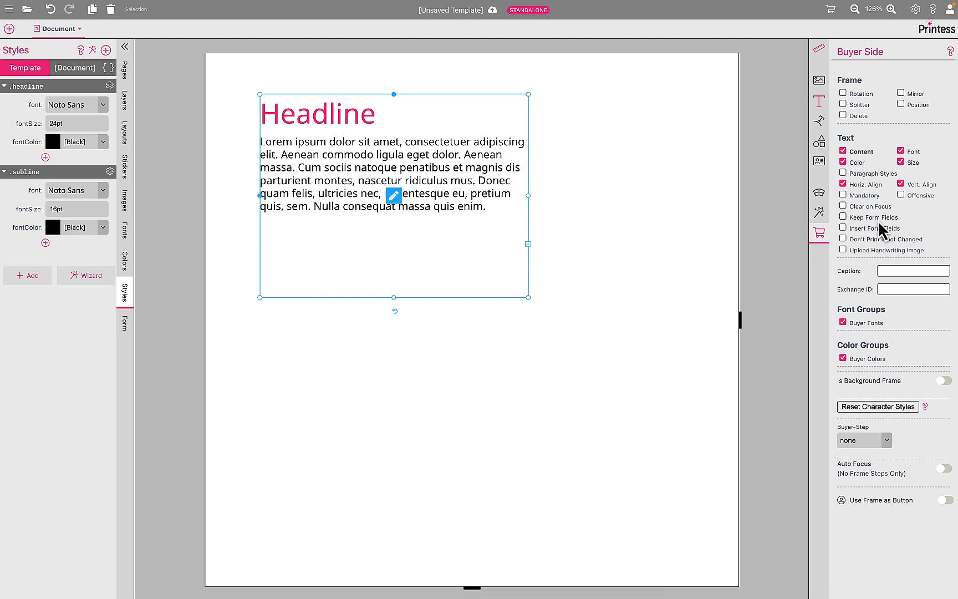
Shrink the text frame slightly in width and height so it encloses the headline and body text more closely.
click(585, 221)
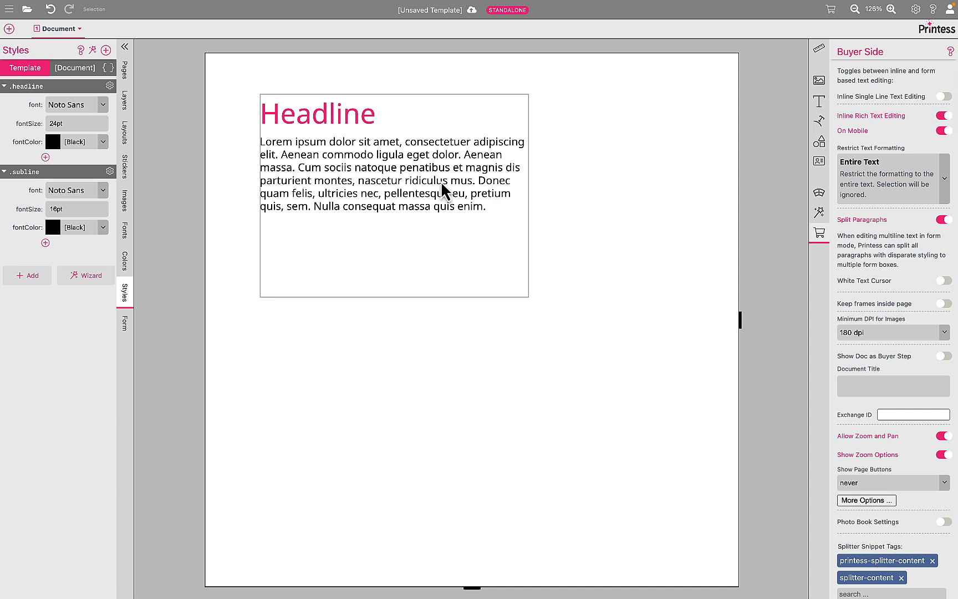
click(479, 272)
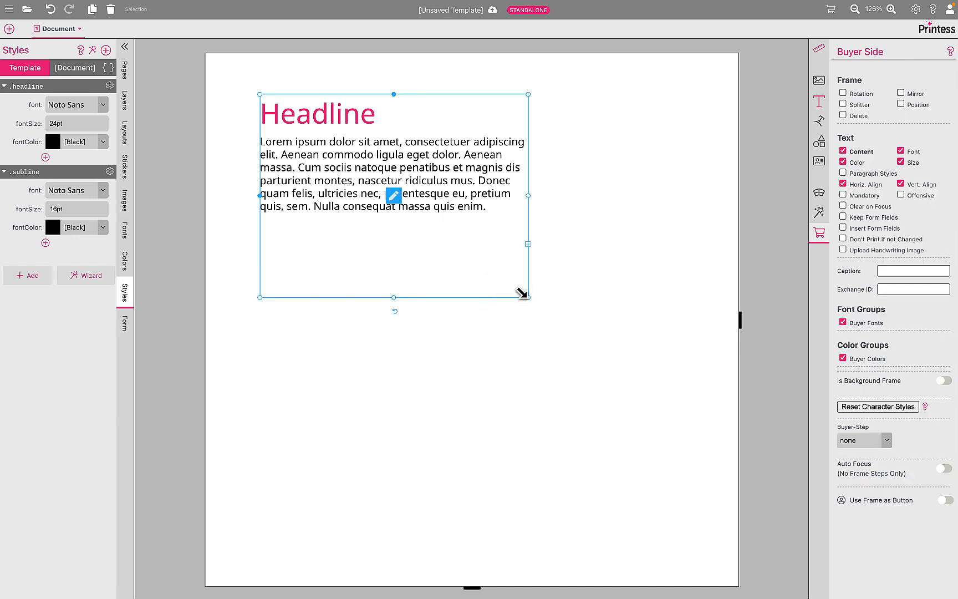
drag(528, 297, 510, 252)
click(562, 208)
click(466, 182)
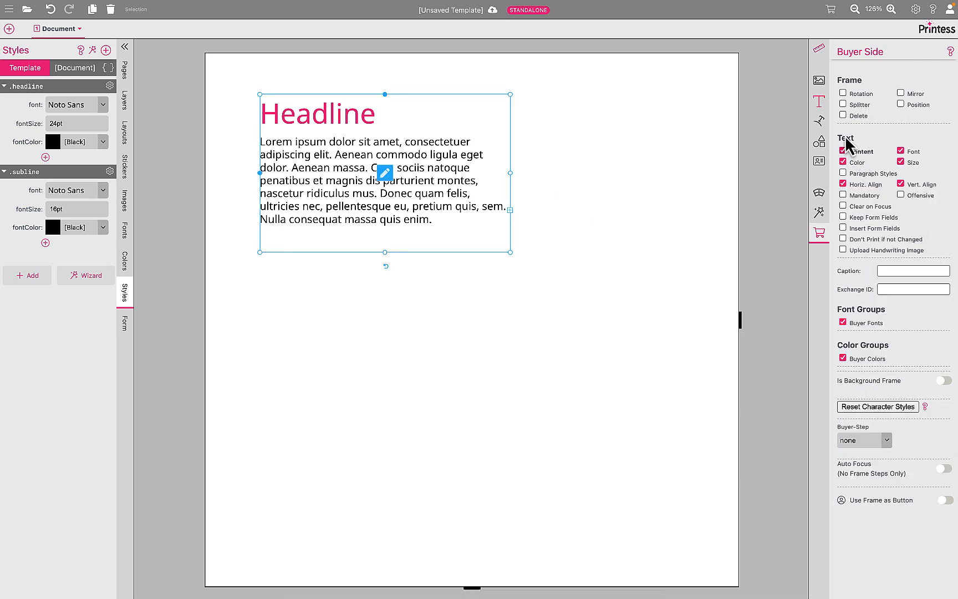
Set the text frame's Fit Text to Frame option to reduce font size.
click(819, 102)
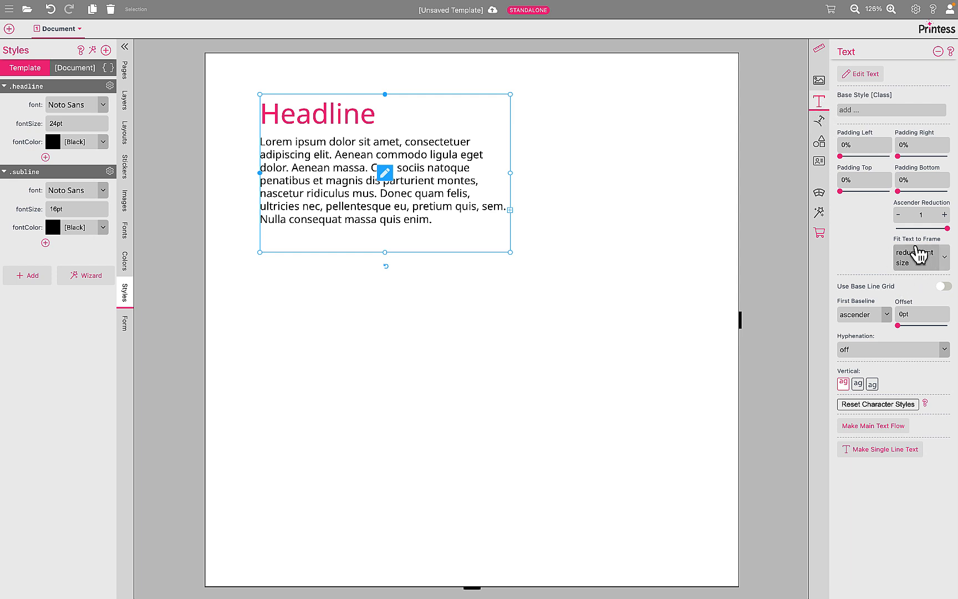
click(944, 257)
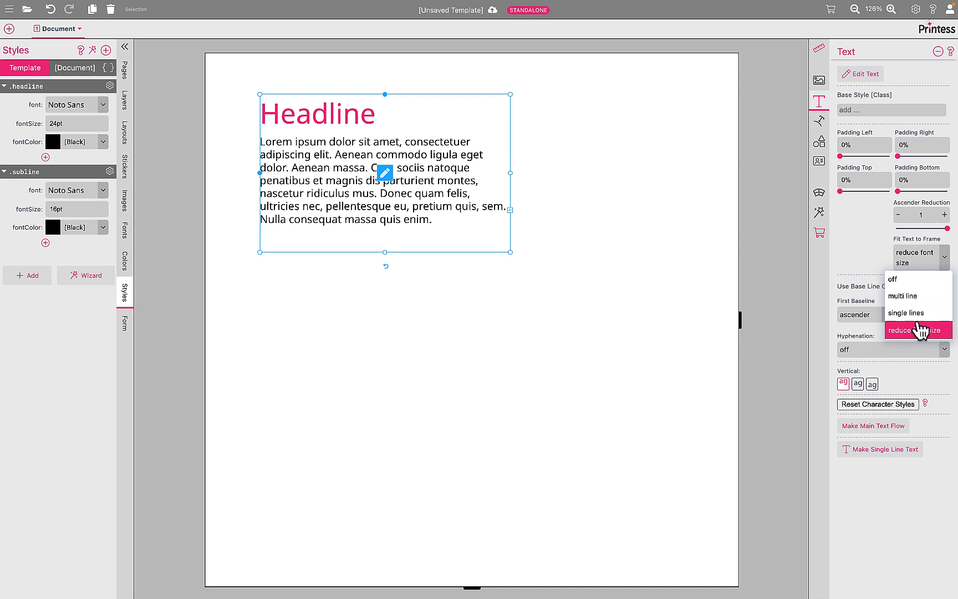
click(919, 331)
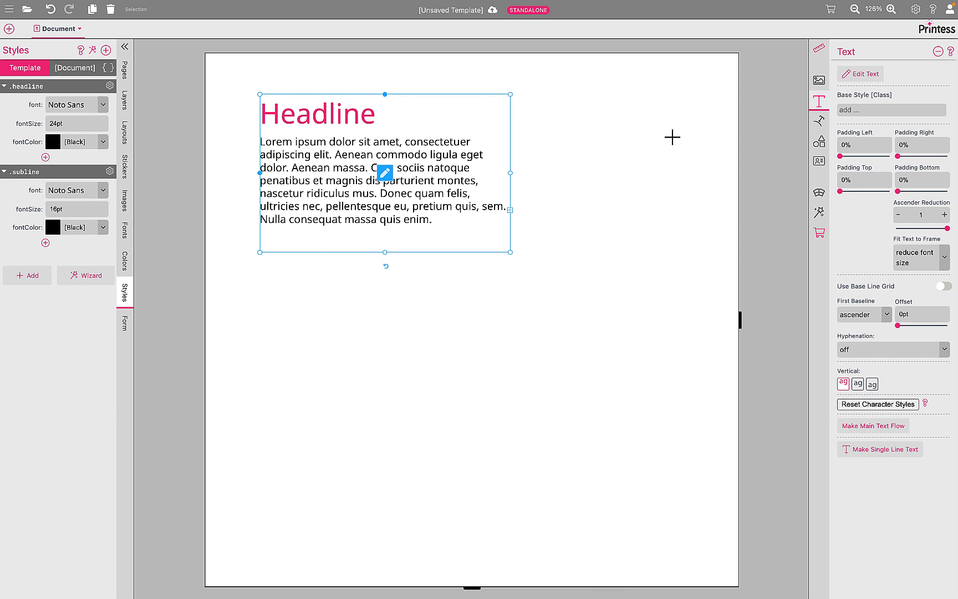
In the buyer view, insert several paragraph breaks before "Donec quam felis" to test the automatic font size reduction.
click(830, 10)
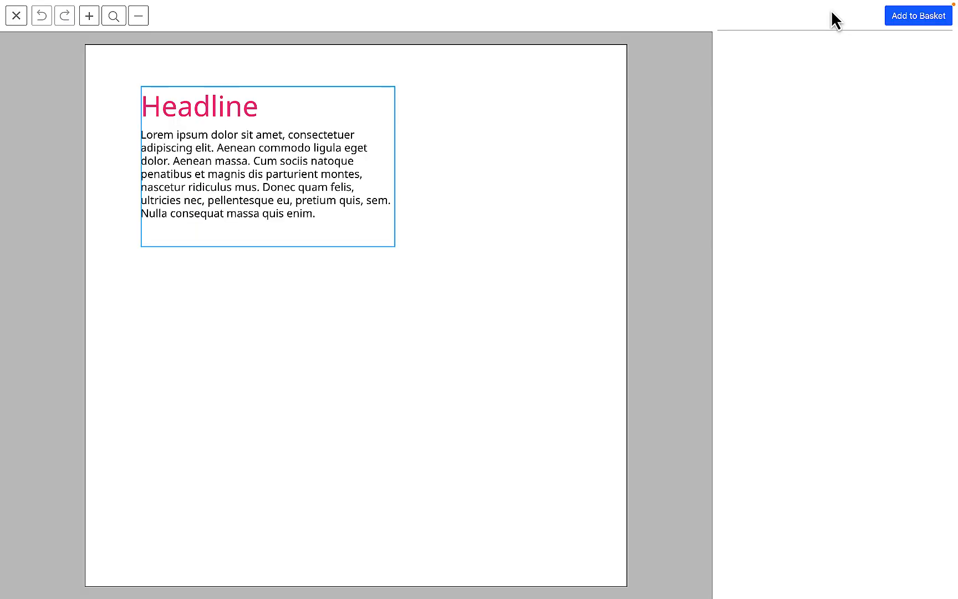
click(266, 166)
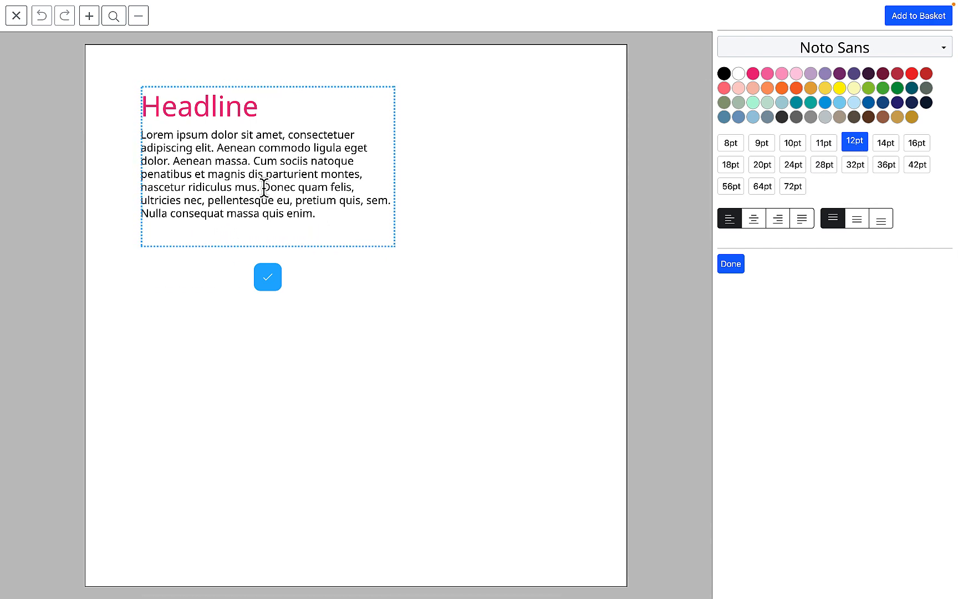
key(Return)
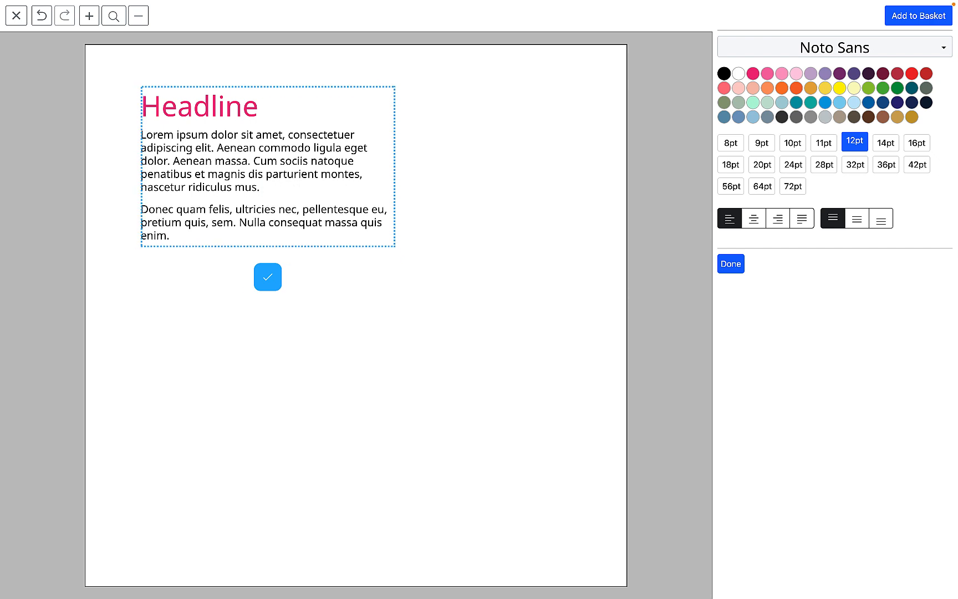
click(823, 142)
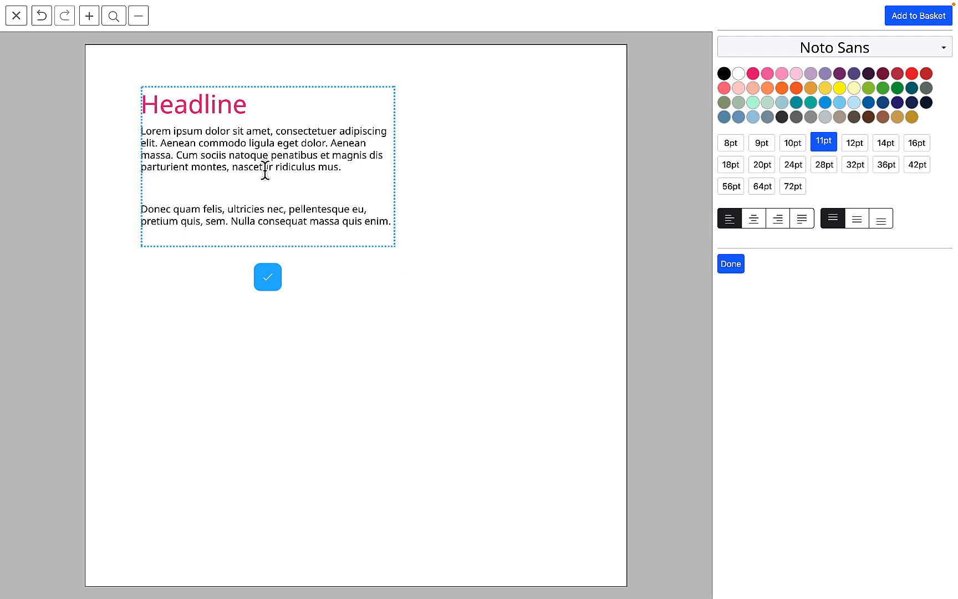
click(792, 143)
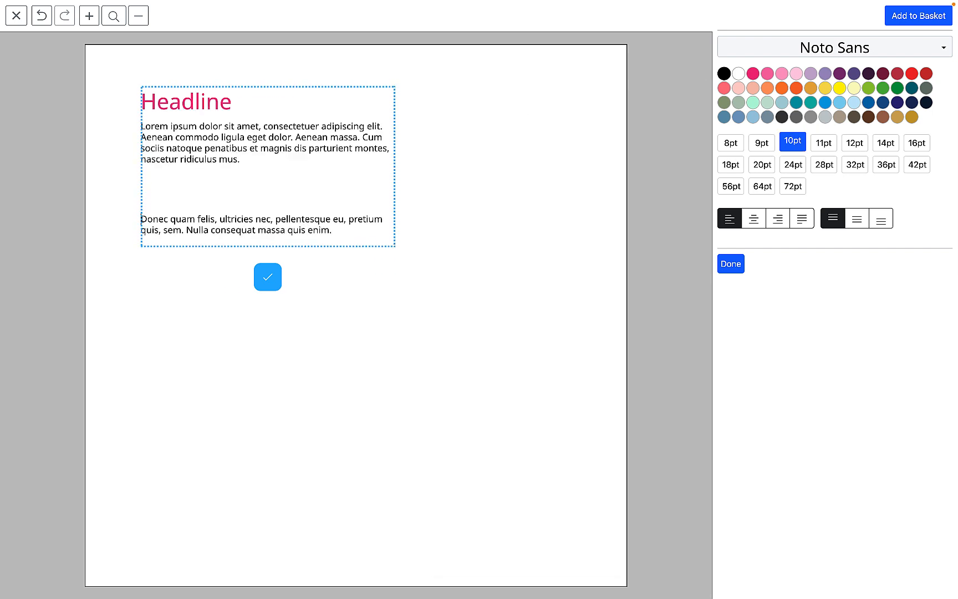
click(761, 142)
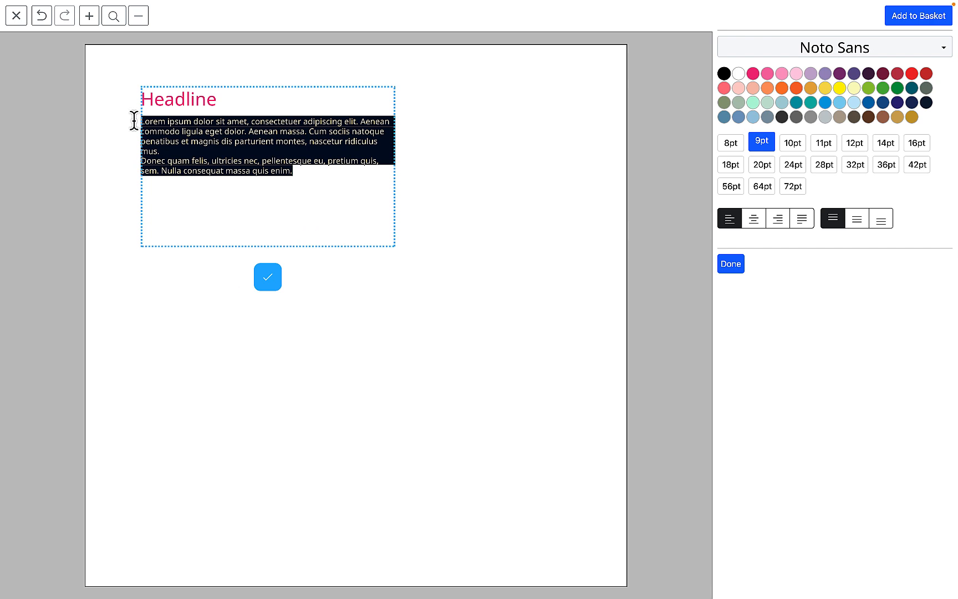
Try to restore the font sizes with 12 pt for the selected body text and 28 pt for the headline.
click(857, 146)
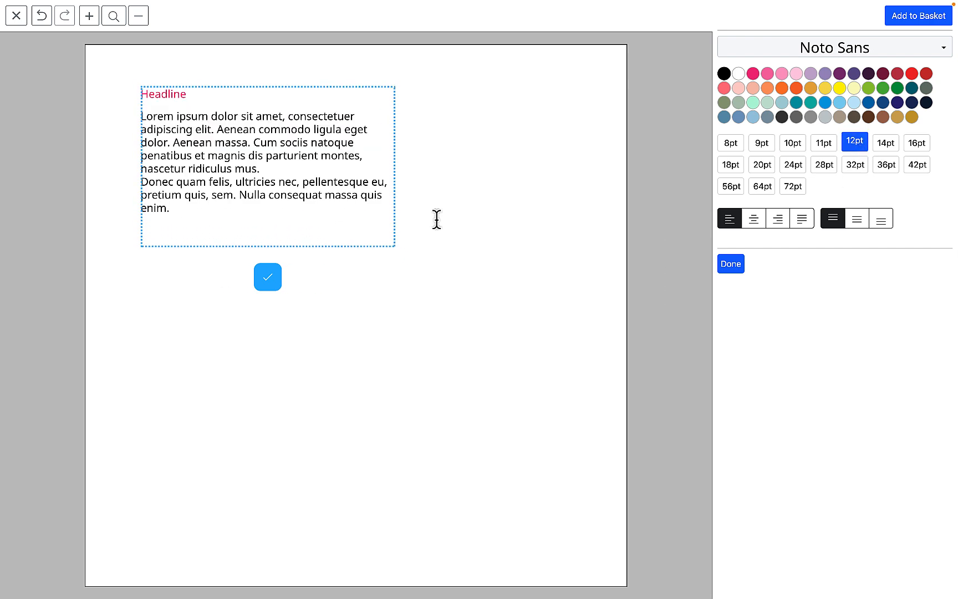
click(172, 92)
click(824, 164)
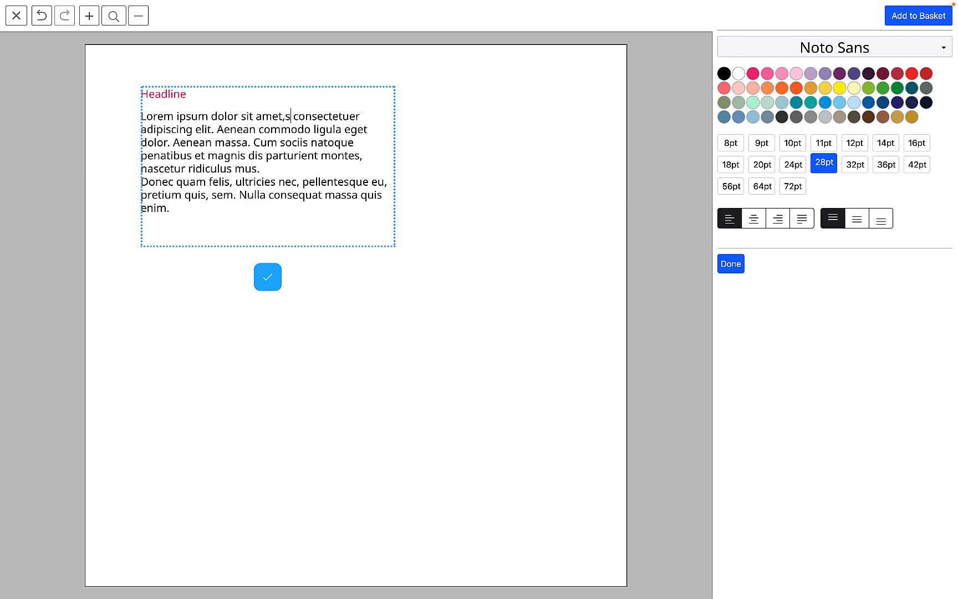
Undo the last changes and set the font size to 32 pt with the cursor in the headline.
key(ctrl+z)
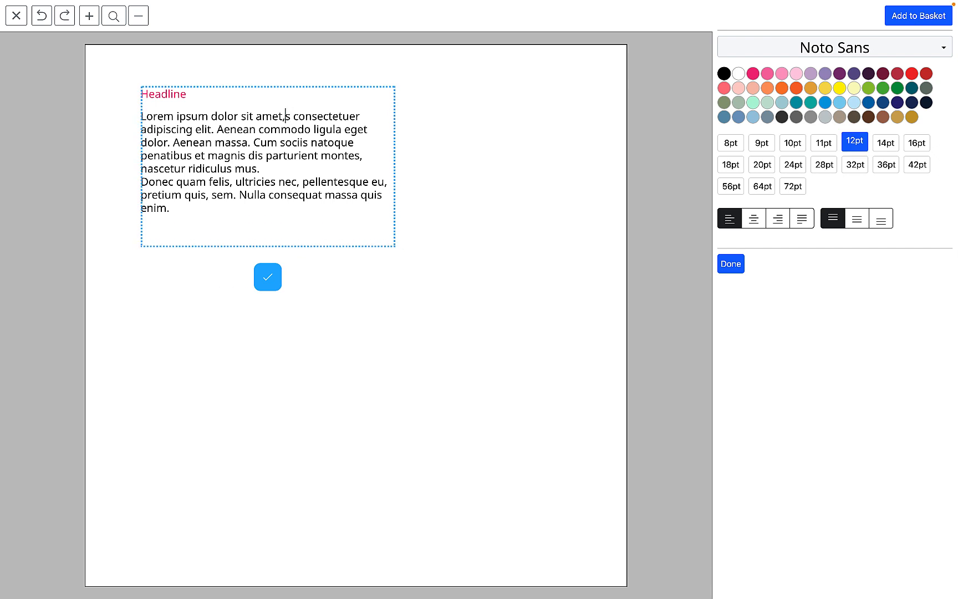
key(ctrl+z)
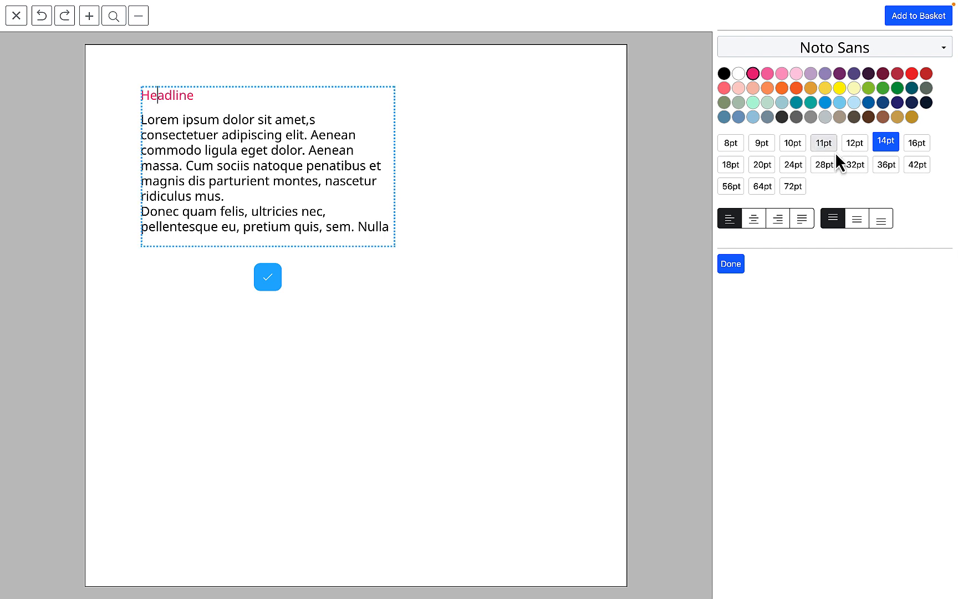
click(856, 166)
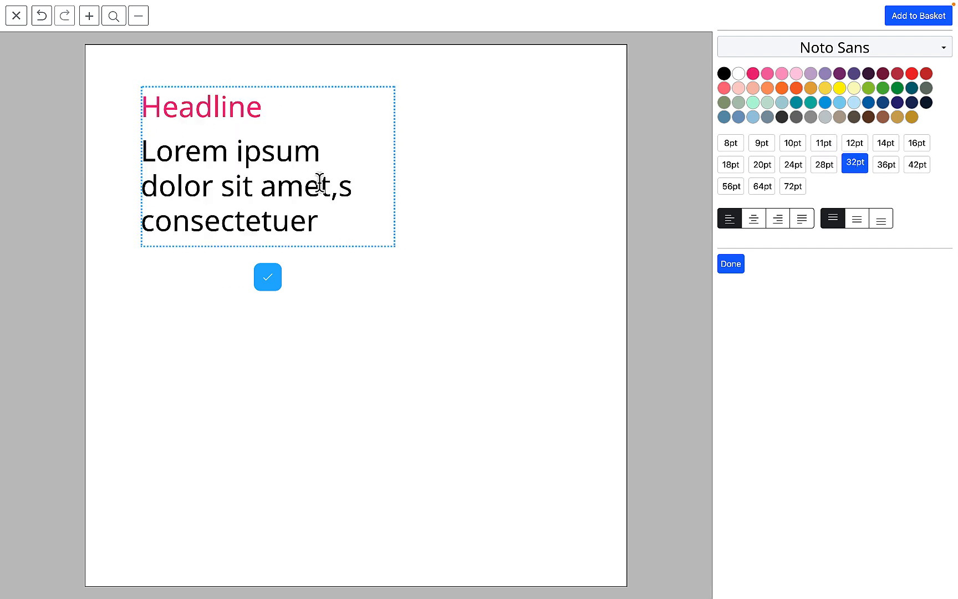
Set the frame's entire text, headline included, to 12 pt in the buyer view.
click(461, 203)
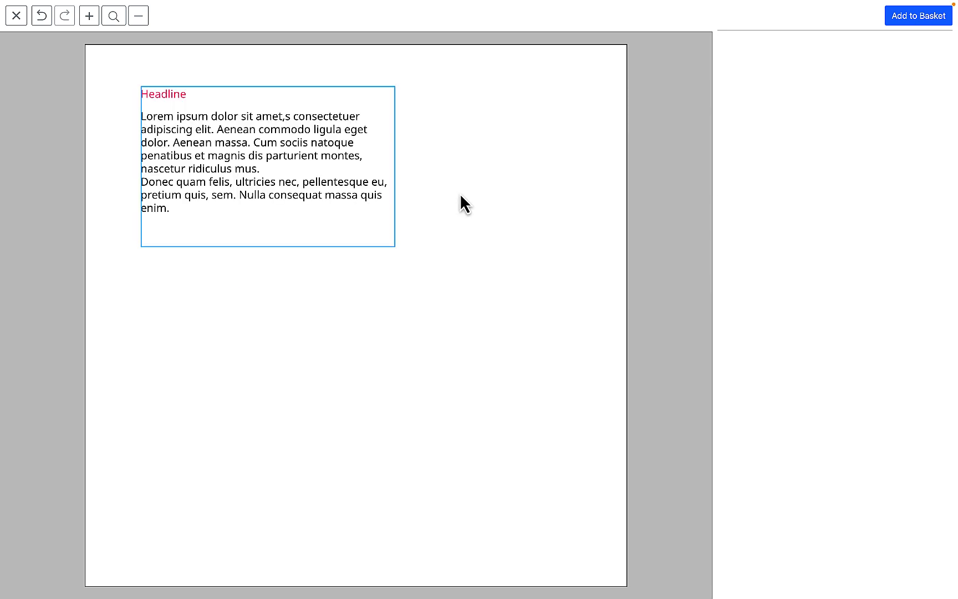
click(314, 169)
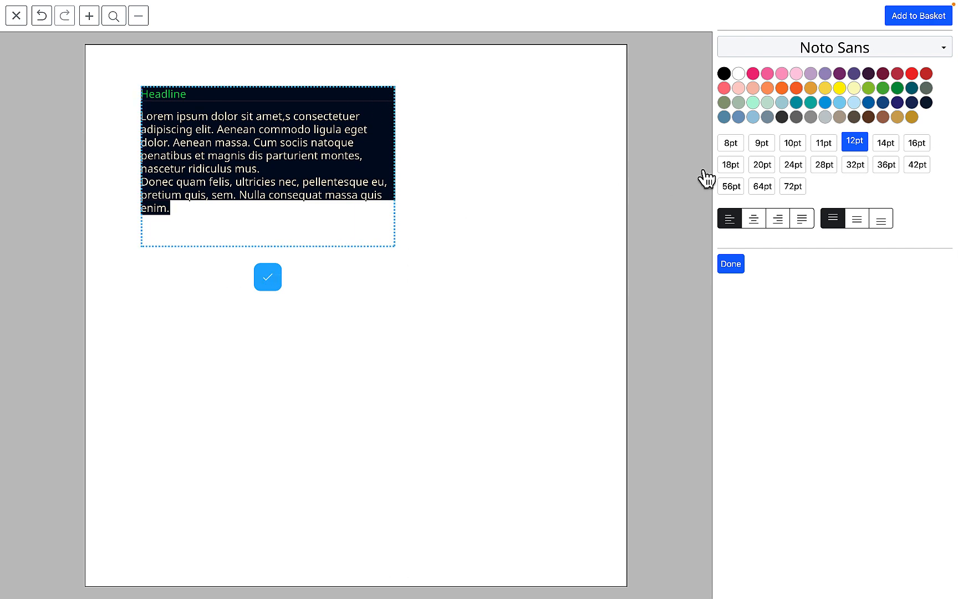
Overflow the text frame with extra paragraph breaks and try to add the product to the basket to test the overflow check.
click(322, 194)
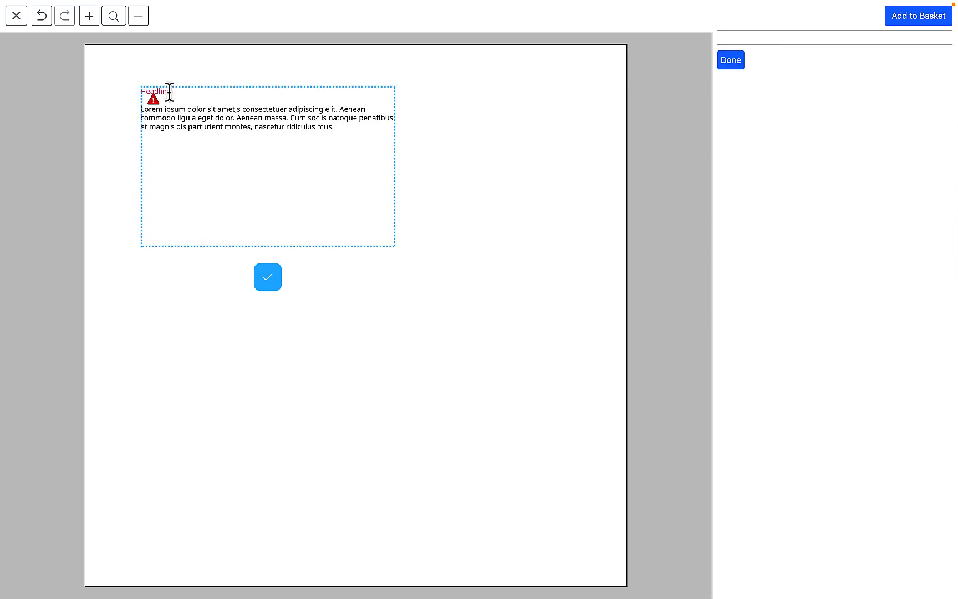
click(224, 67)
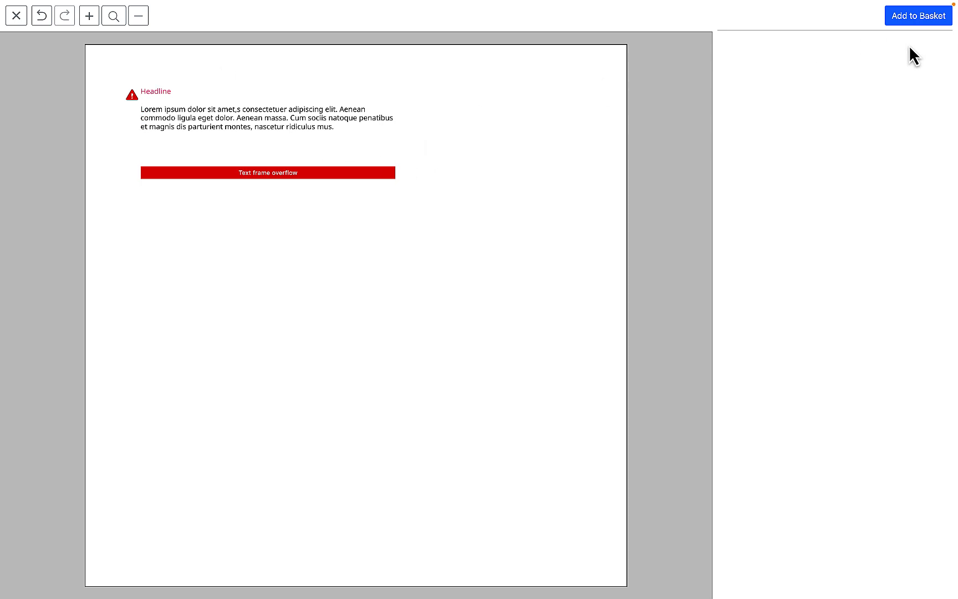
click(922, 13)
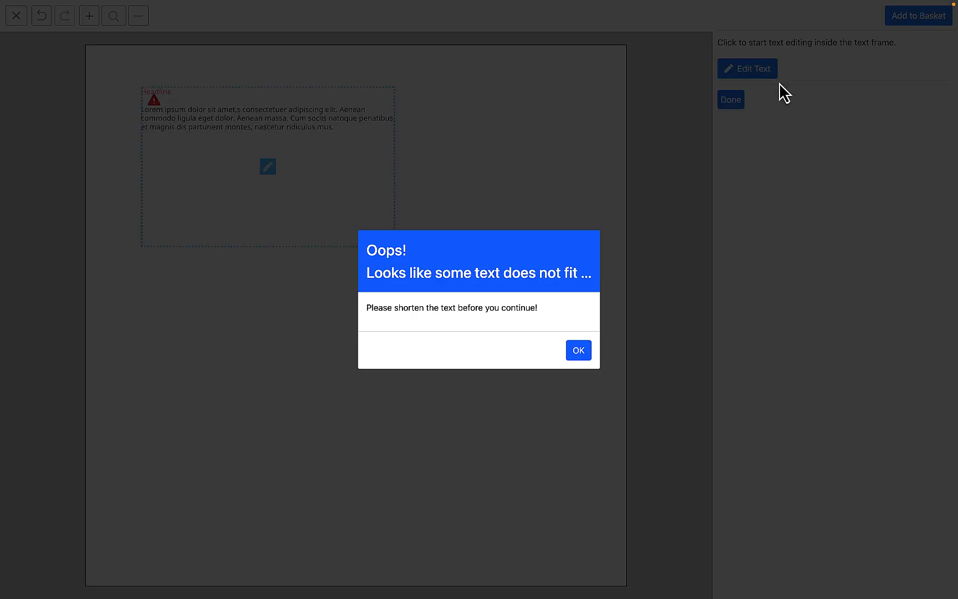
click(588, 354)
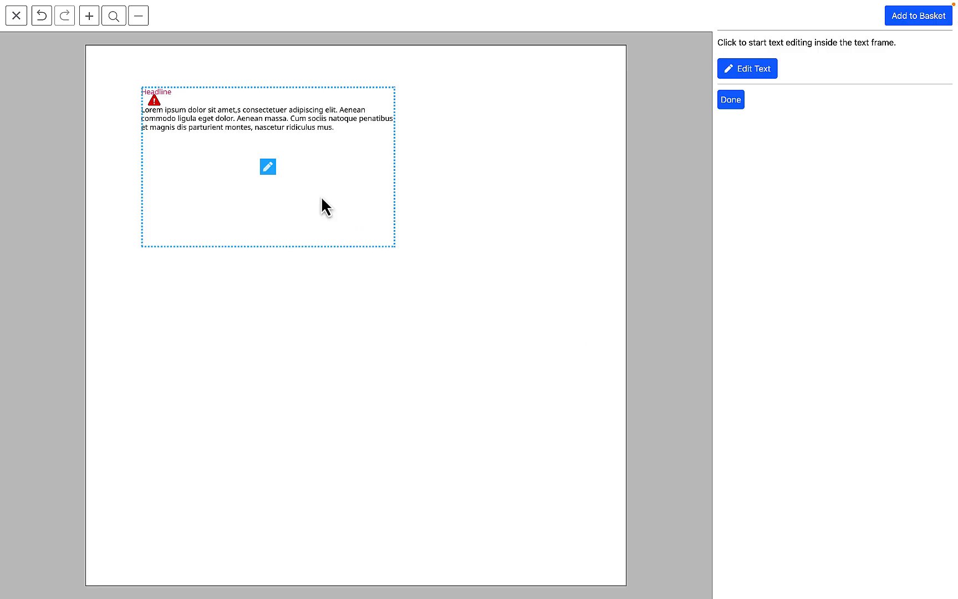
Remove the extra paragraph breaks before "Donec quam felis" so the text fits, and return to the template editor.
click(269, 169)
click(239, 176)
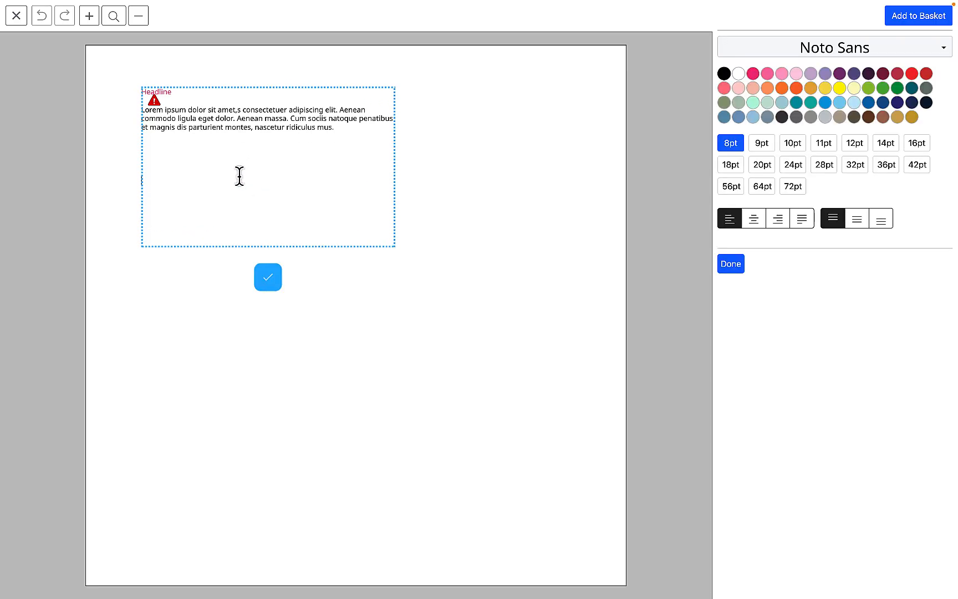
key(Return)
key(Down)
key(Down)
key(Down)
key(Down)
key(Down)
key(Down)
key(Down)
key(Down)
key(BackSpace)
key(BackSpace)
key(BackSpace)
key(BackSpace)
key(BackSpace)
key(BackSpace)
key(BackSpace)
key(BackSpace)
key(BackSpace)
key(BackSpace)
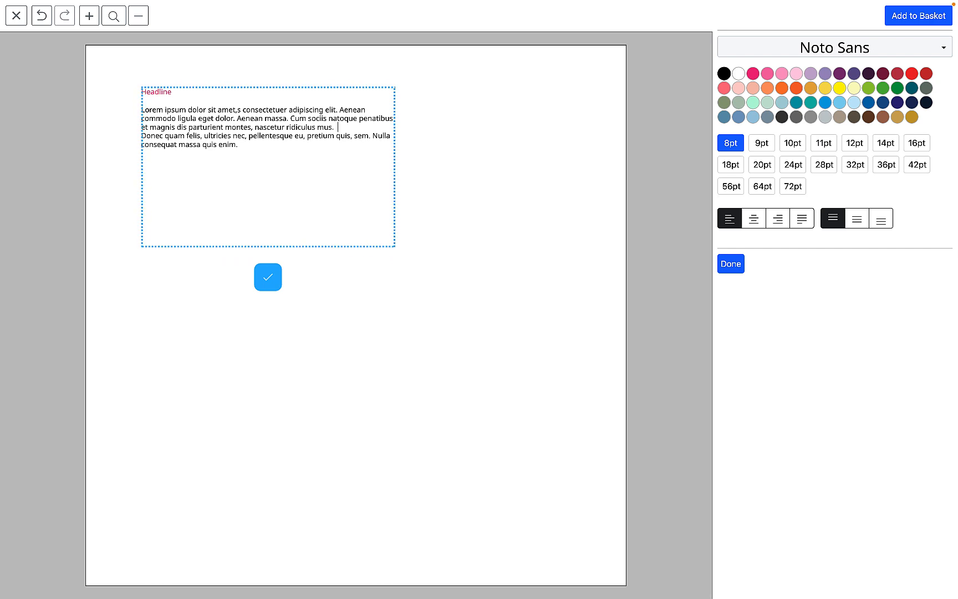
click(246, 63)
click(254, 182)
click(256, 181)
click(17, 16)
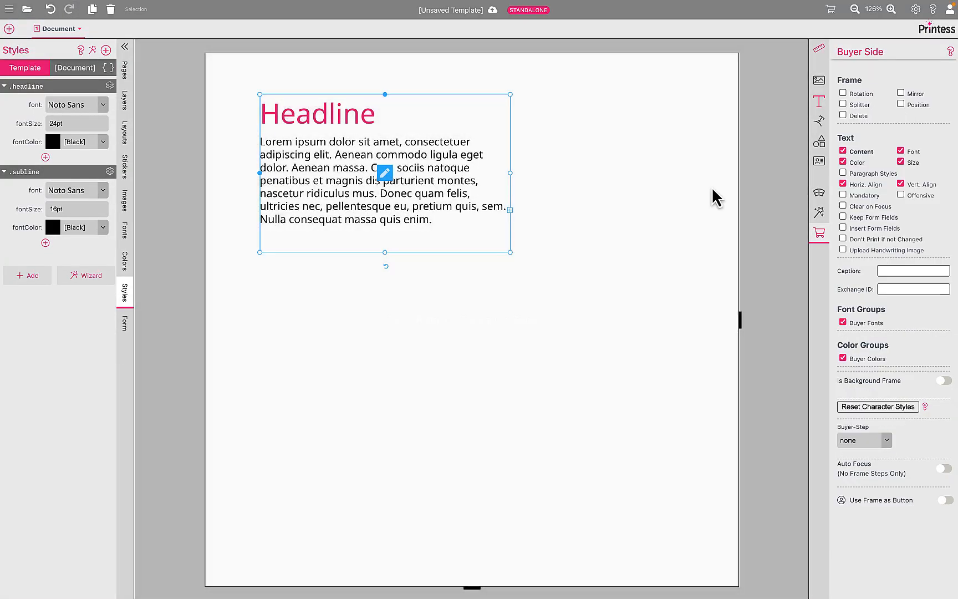
Set the document's Restrict Text Formatting option to Selection or Paragraph.
click(780, 240)
click(912, 187)
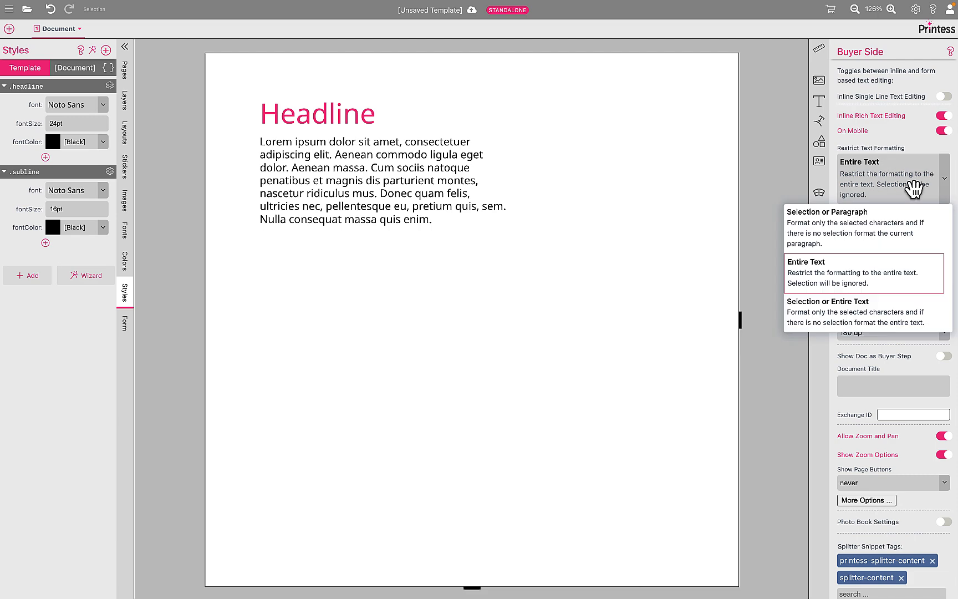
click(864, 232)
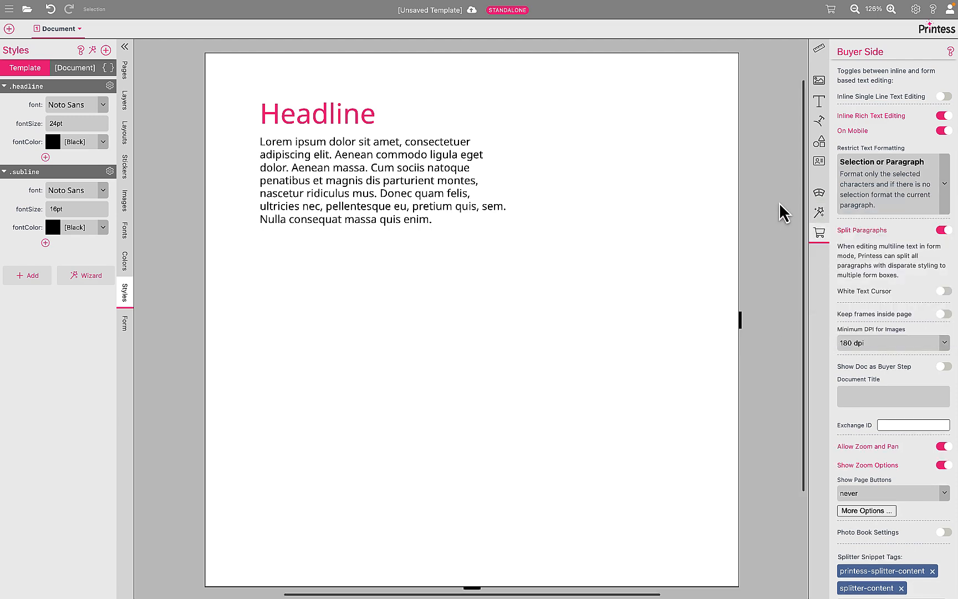
In the buyer view, try several font sizes on the headline alone, ending with 36 pt, and return to the editor.
click(831, 9)
click(194, 111)
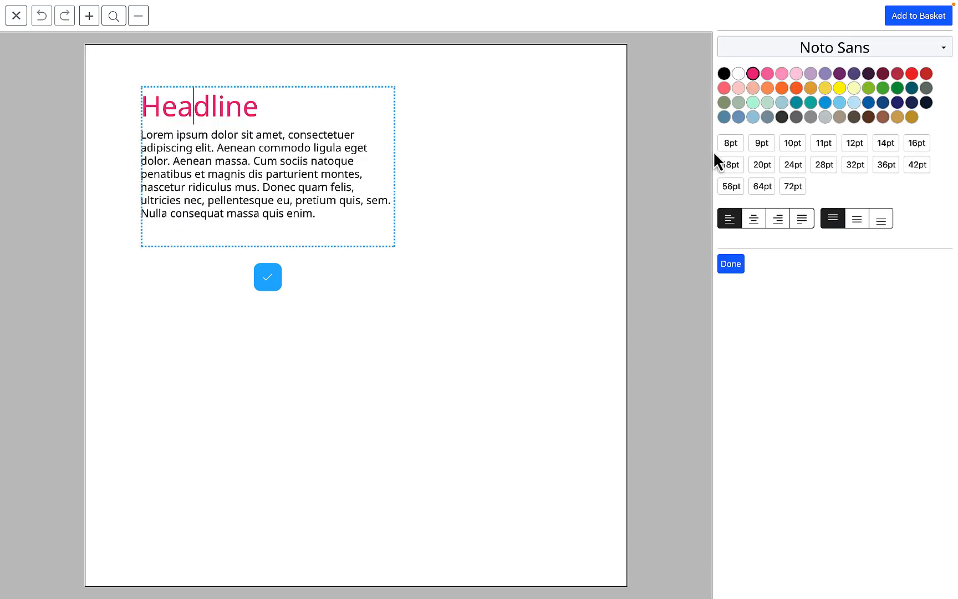
click(854, 164)
click(824, 165)
click(886, 166)
click(917, 165)
click(887, 166)
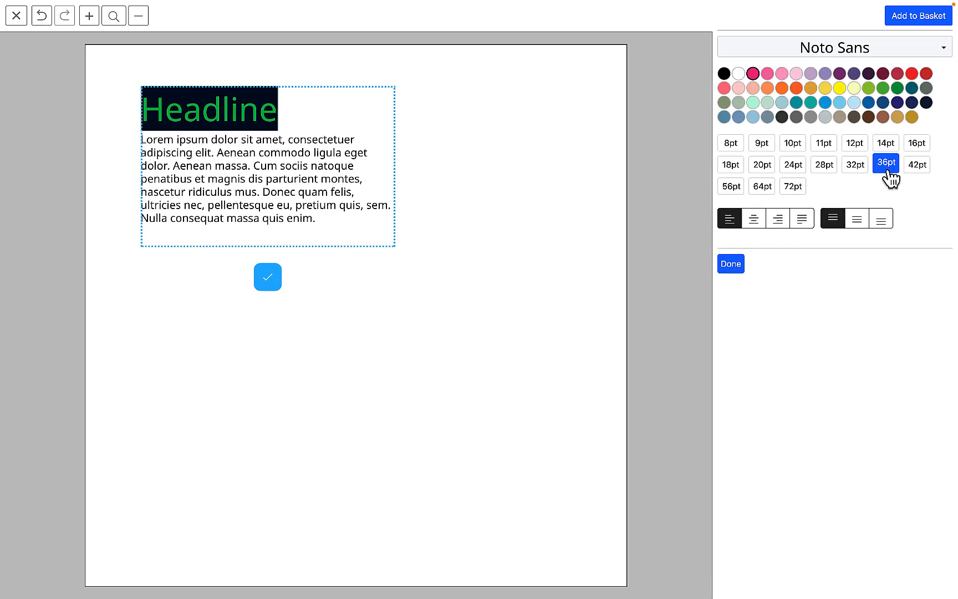
click(272, 66)
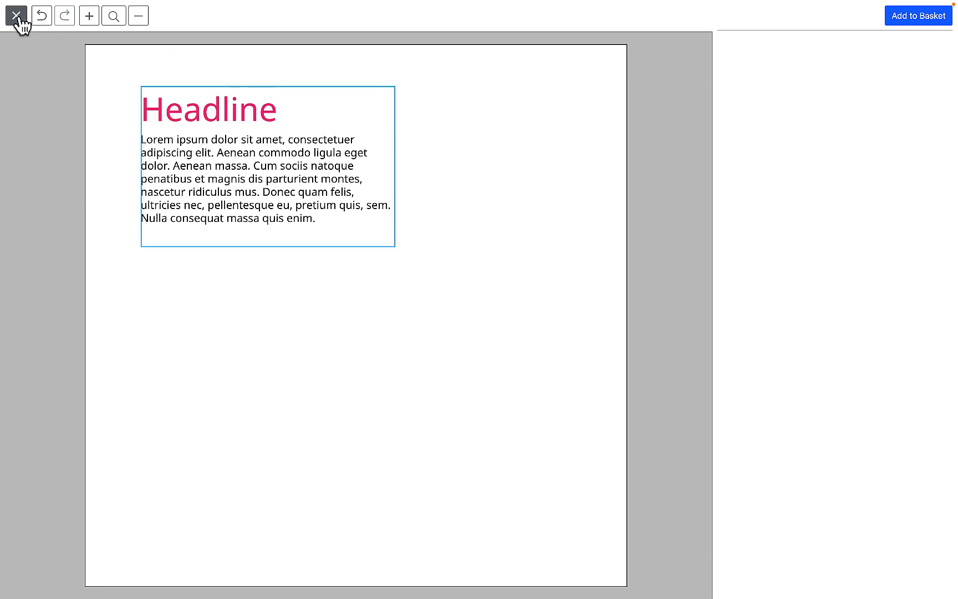
click(17, 17)
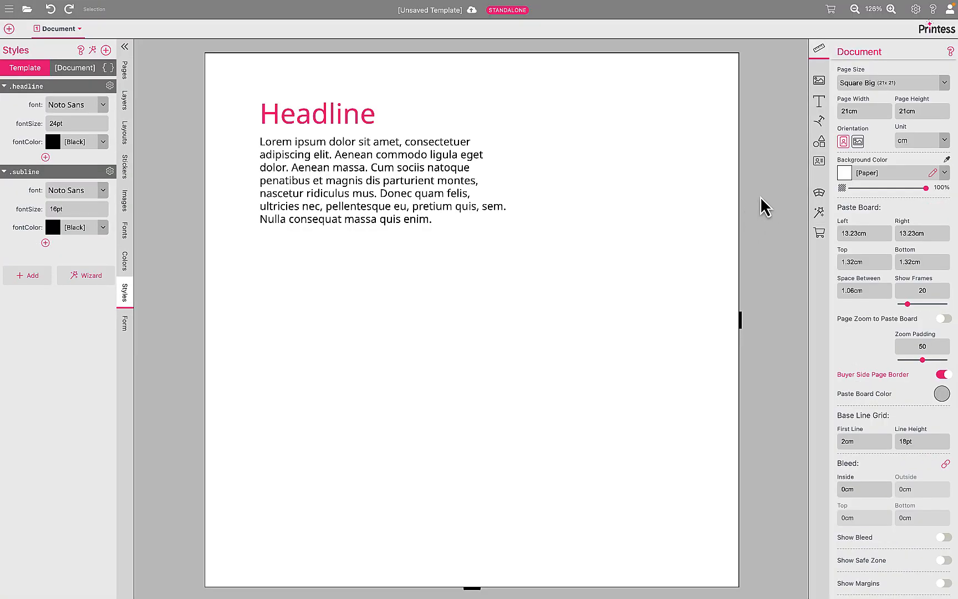
Examine the Available Font Sizes list in the Other Settings of Buyer View Appearance.
click(916, 10)
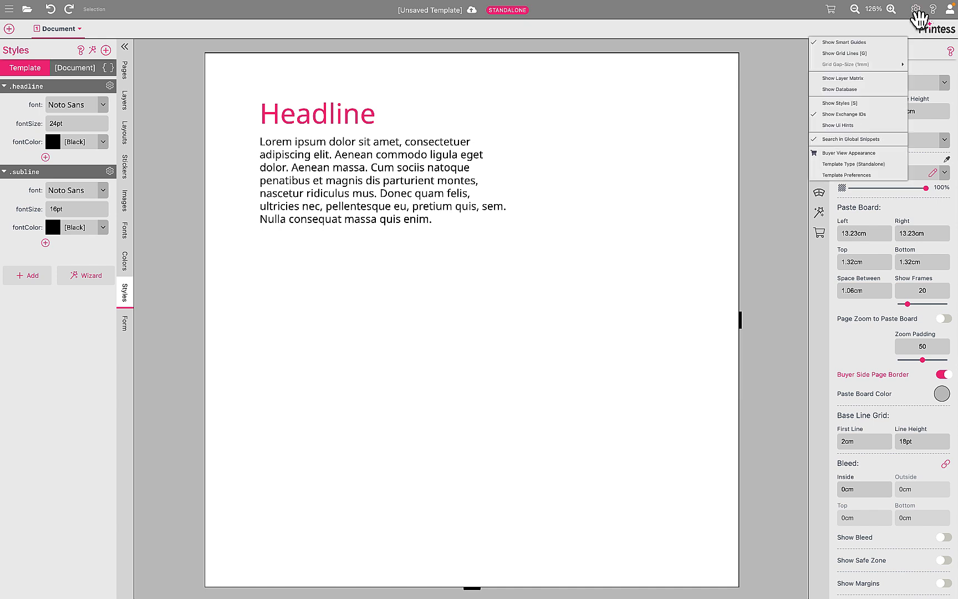
click(847, 169)
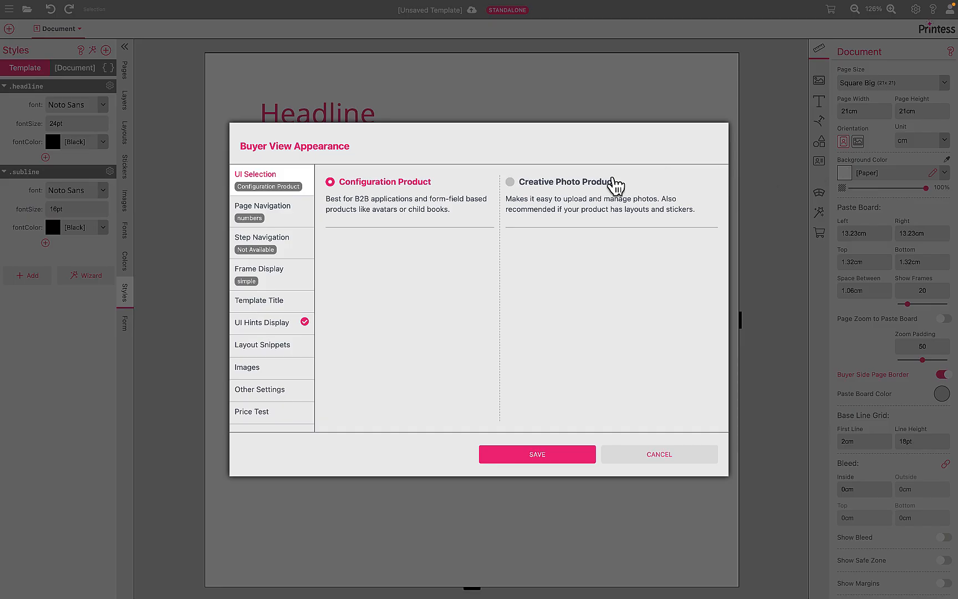
click(269, 396)
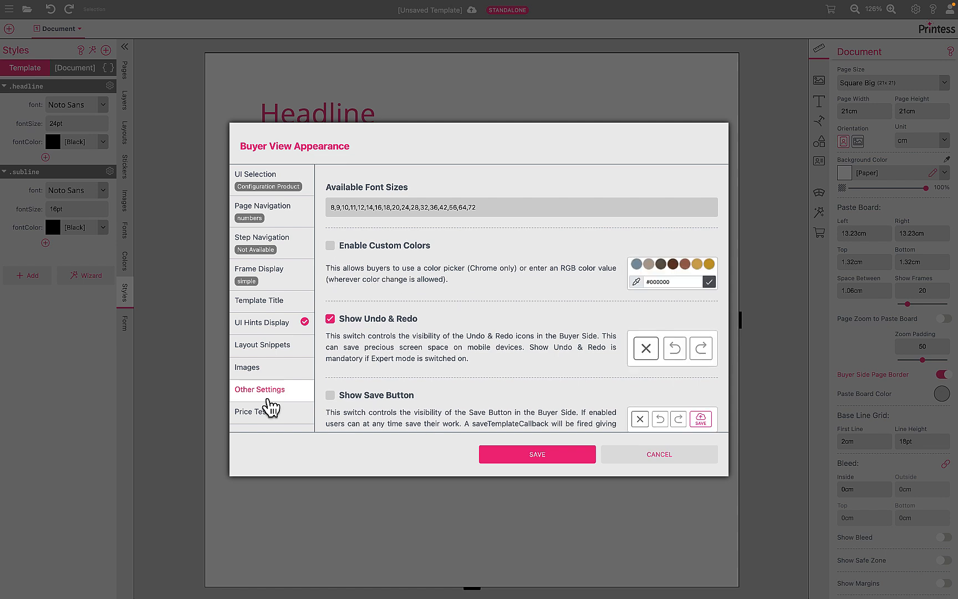
click(339, 216)
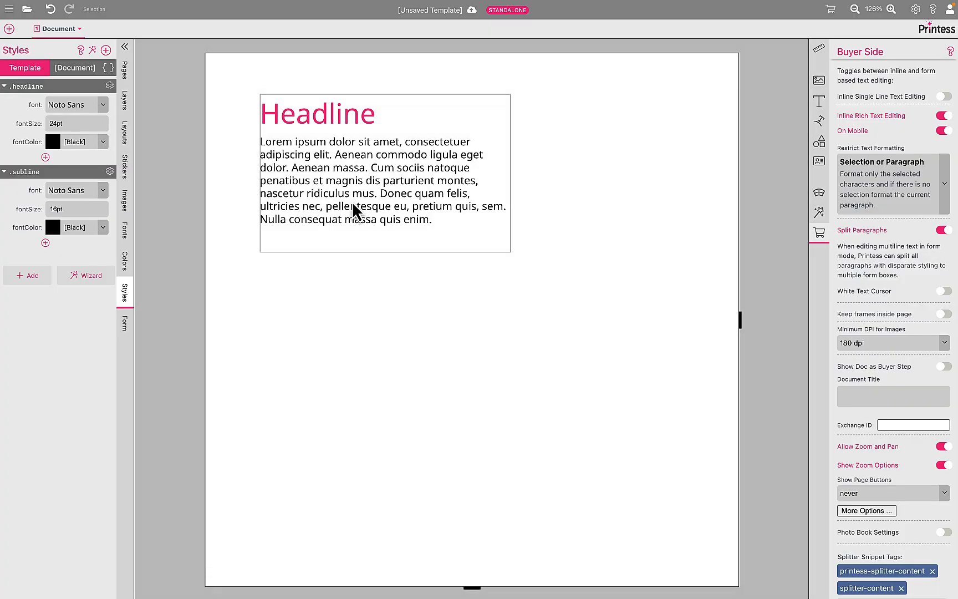
Switch the text frame's Fit Text to Frame off and set its Auto Frame Size to automatic height.
click(351, 201)
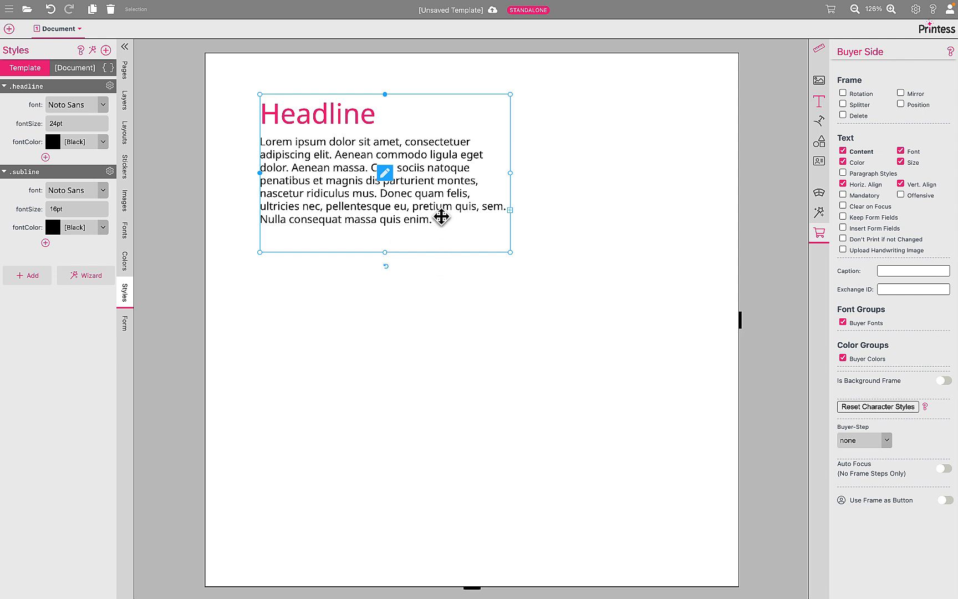
click(823, 106)
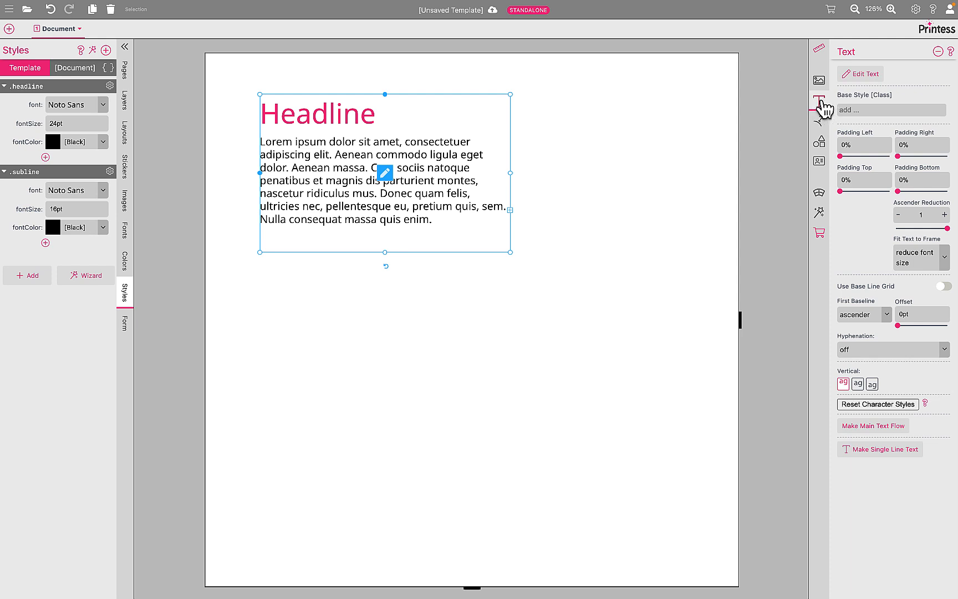
click(940, 267)
click(903, 279)
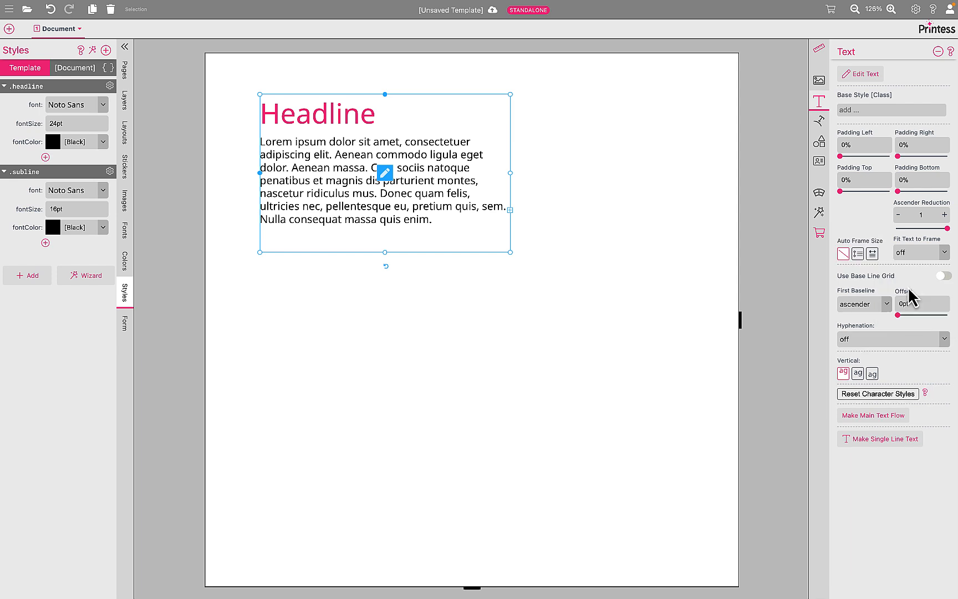
click(858, 253)
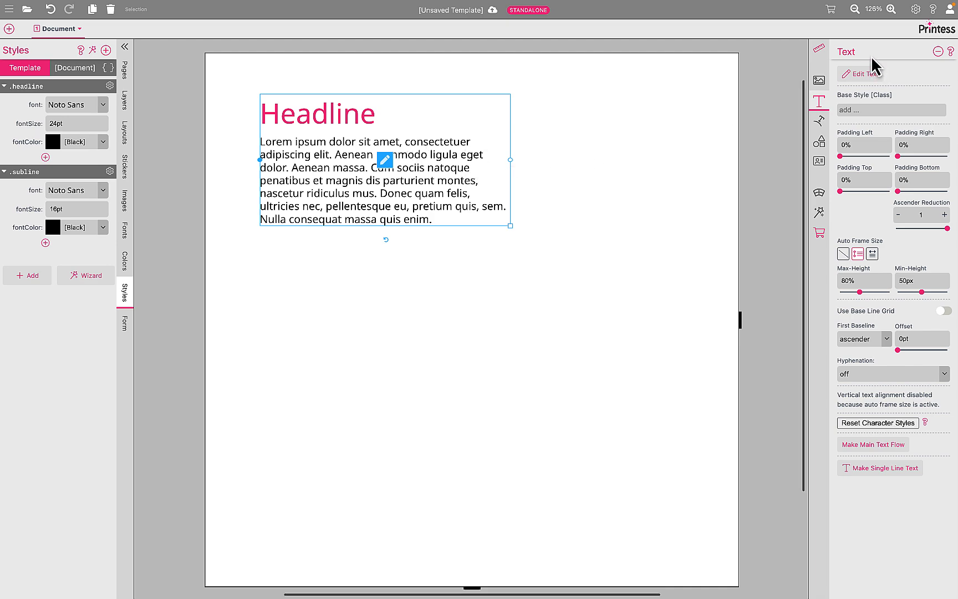
In the buyer view, insert several paragraph breaks after "Donec" in the body text to test the automatic frame height.
click(830, 11)
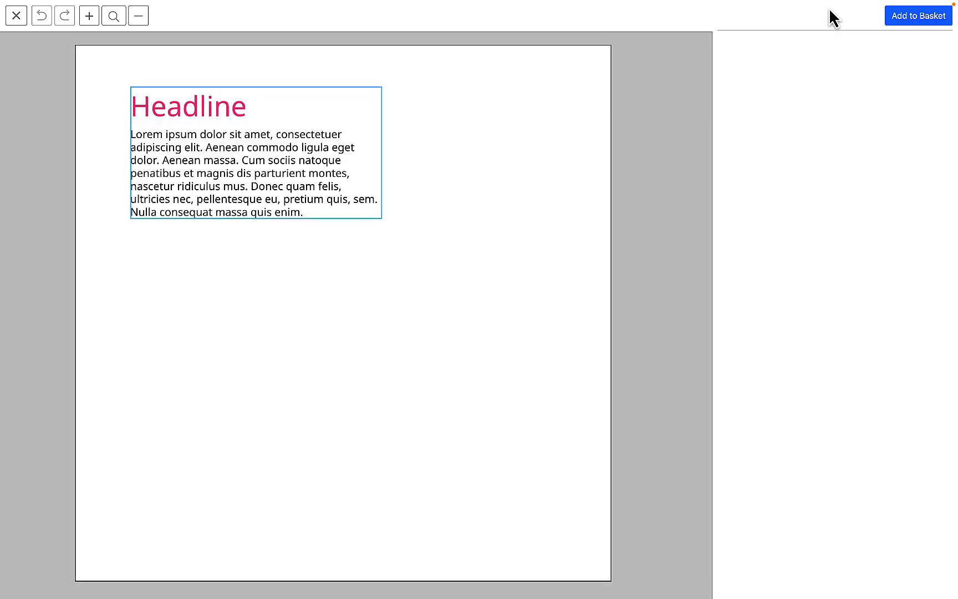
click(291, 161)
click(295, 186)
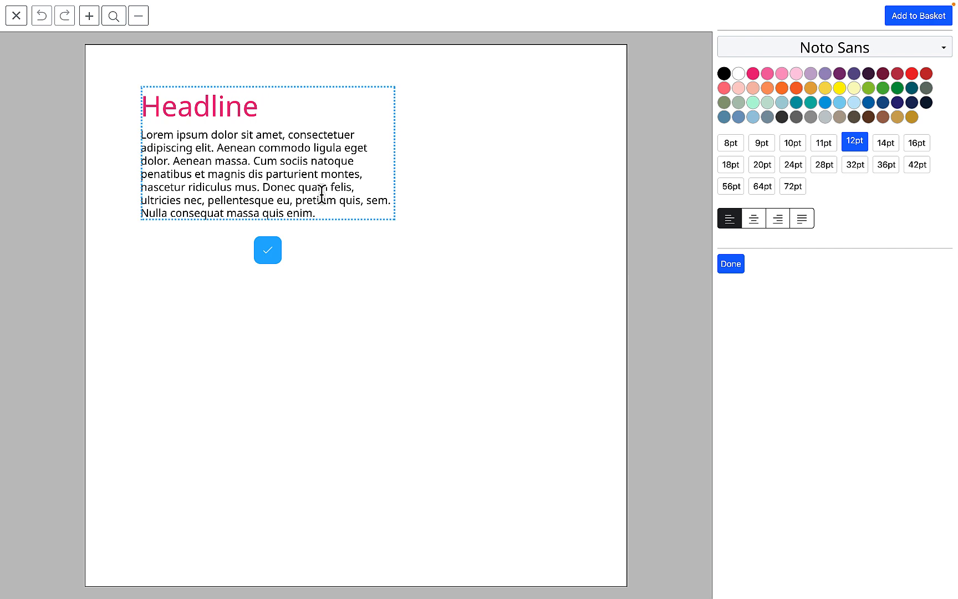
key(Return)
key(Return)
key(Return)
key(Return)
key(Return)
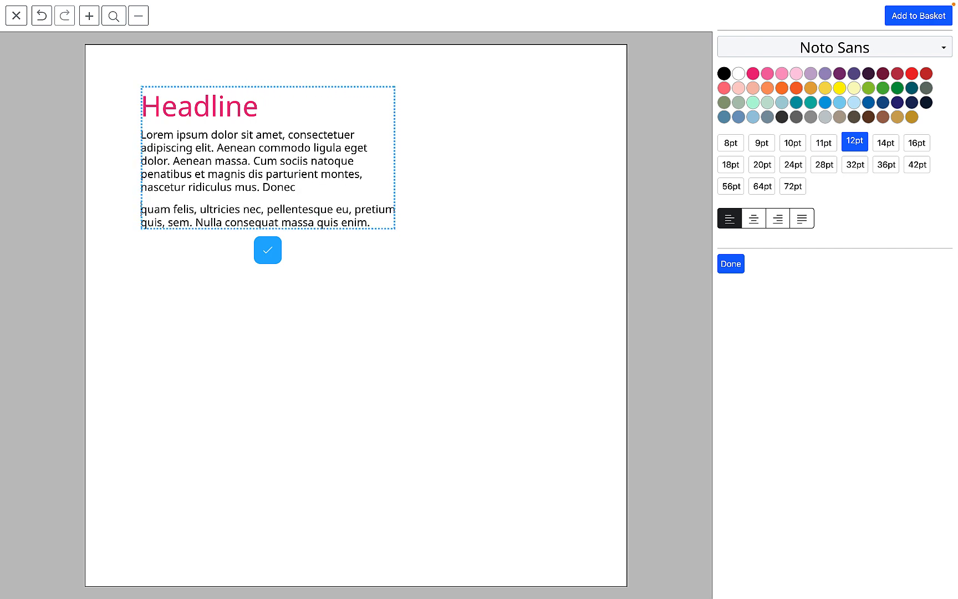
key(Return)
key(Return)
key(Return)
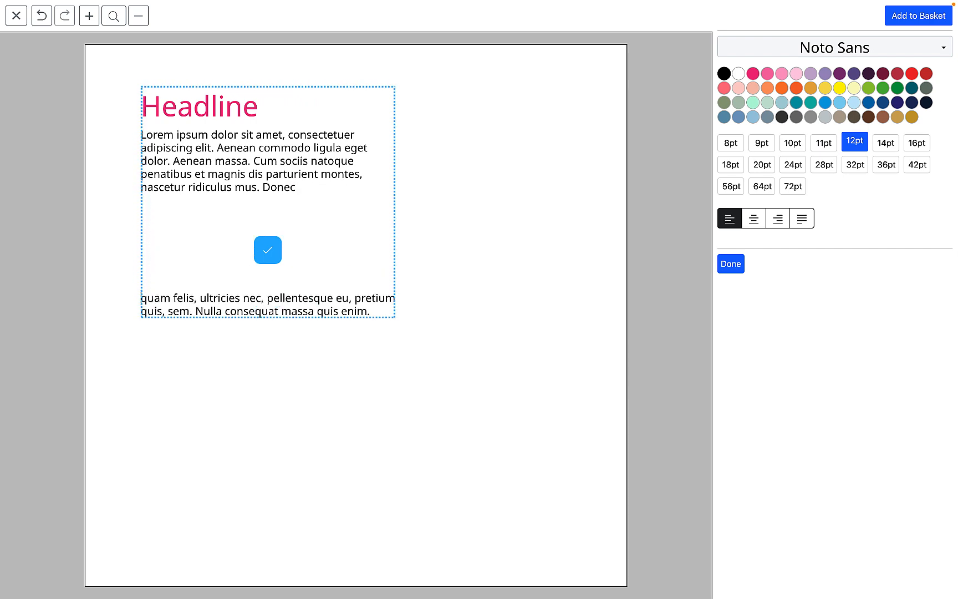
Remove and re-add paragraph breaks after "Donec" to test the frame shrinking and growing, and return to the editor.
key(BackSpace)
key(BackSpace)
key(BackSpace)
key(BackSpace)
key(BackSpace)
key(BackSpace)
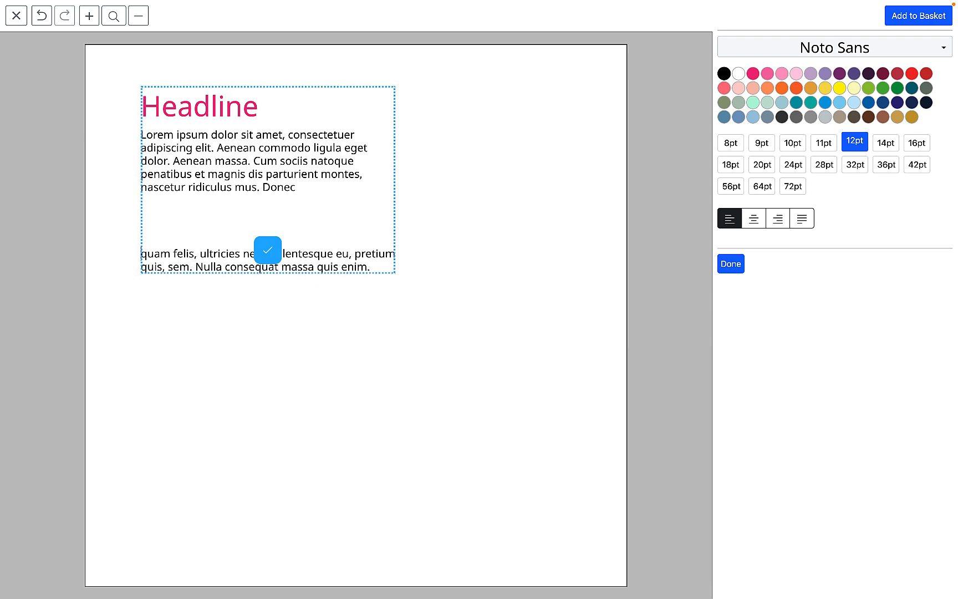
key(Return)
key(Return)
key(Return)
key(Return)
key(Return)
key(Return)
key(Return)
key(BackSpace)
key(BackSpace)
key(BackSpace)
key(BackSpace)
key(BackSpace)
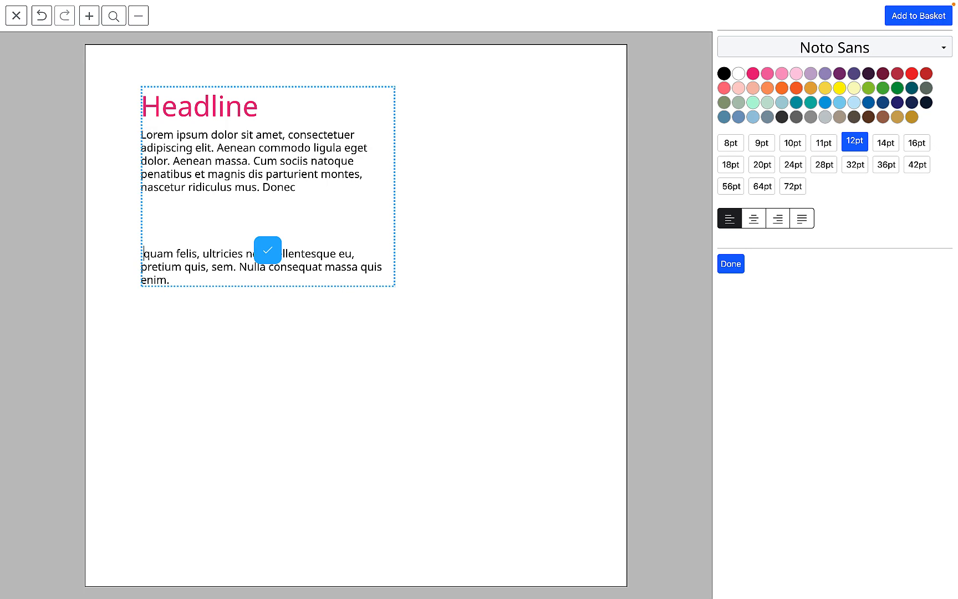
click(17, 16)
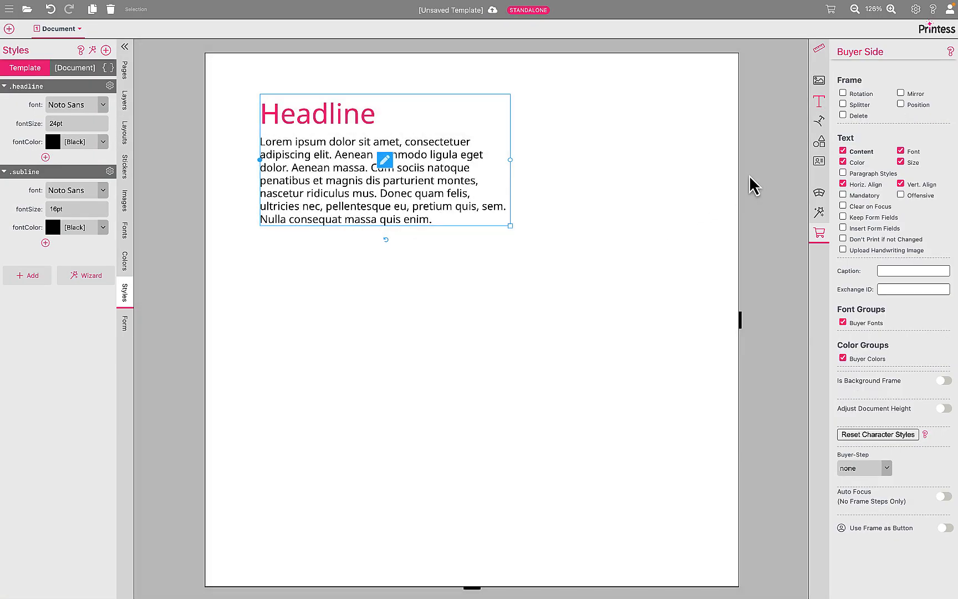
Examine the frame's Auto Frame Size, Max-Height and Min-Height options in both its text and position settings.
click(819, 49)
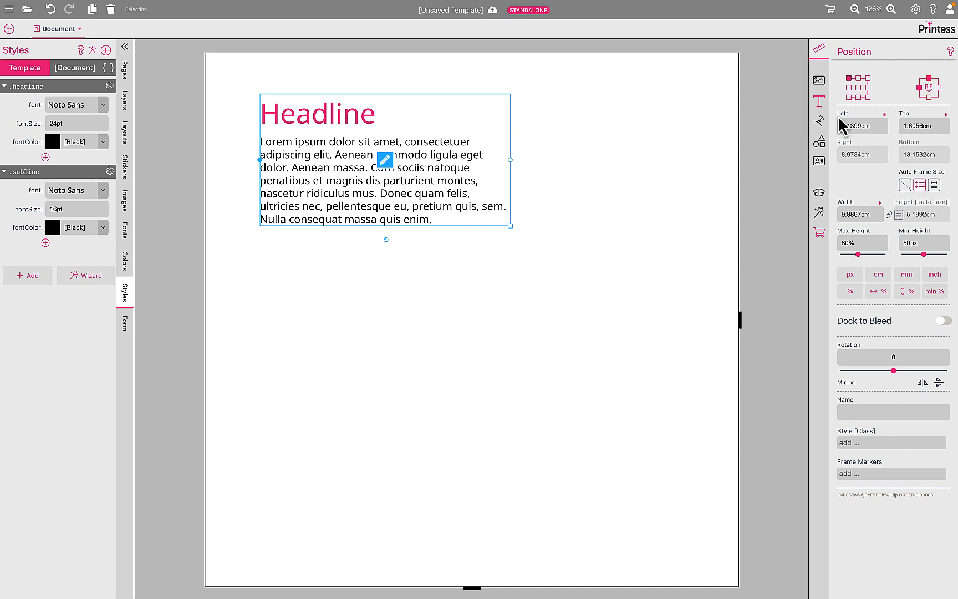
click(819, 101)
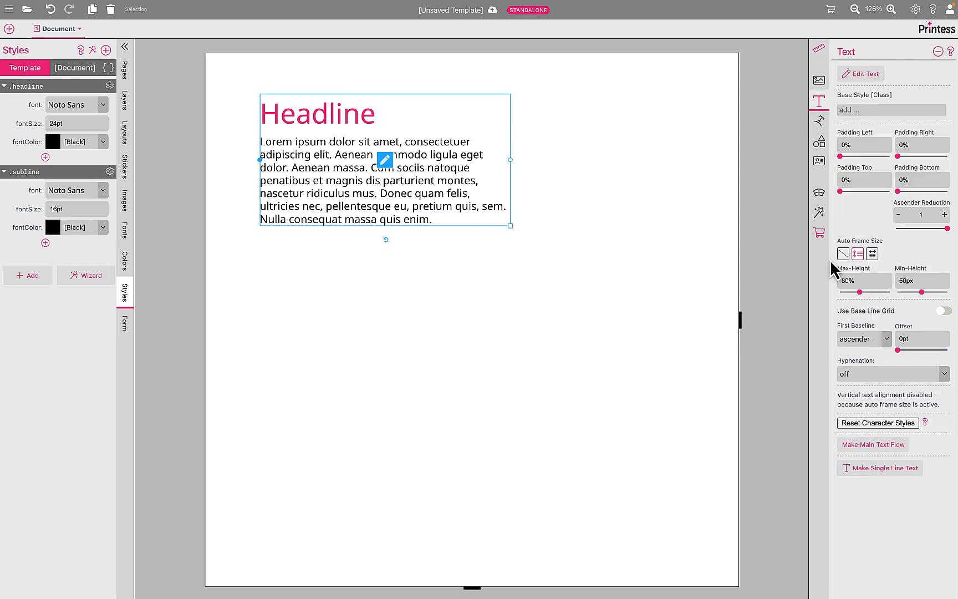
click(818, 48)
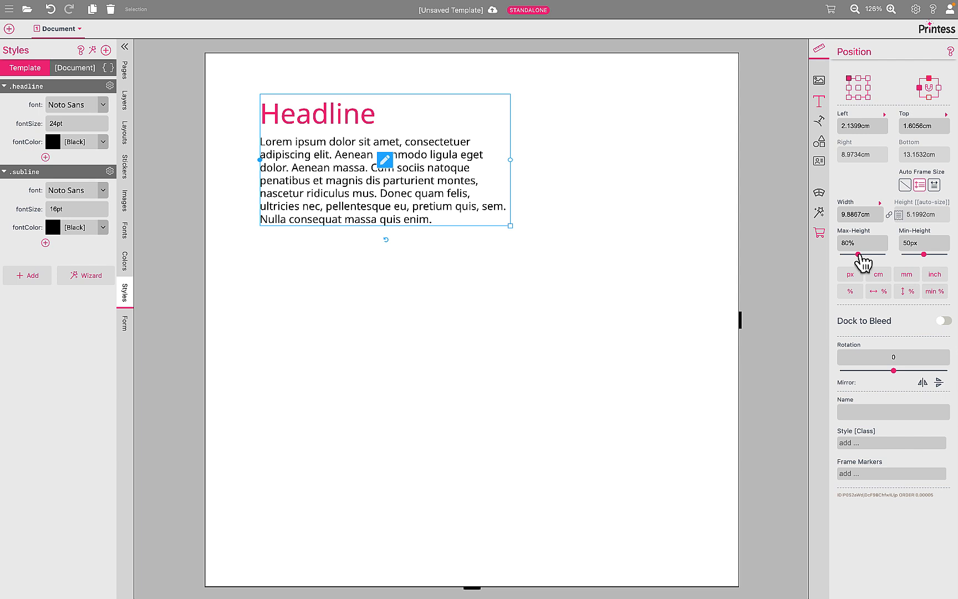
Copy the Lorem ipsum body paragraph and replace the frame's entire text, including the headline, with it.
click(390, 164)
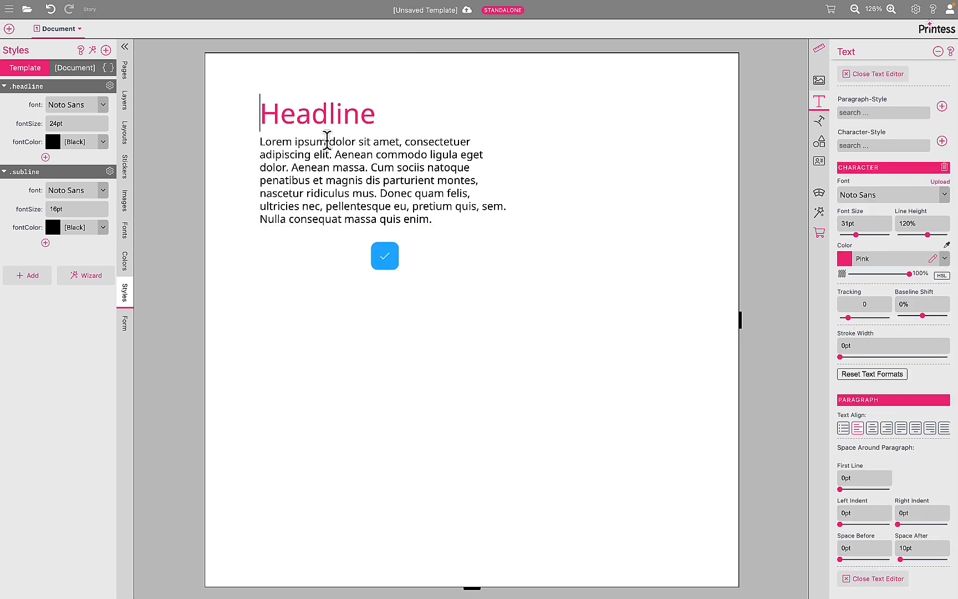
drag(263, 141, 457, 218)
key(ctrl+c)
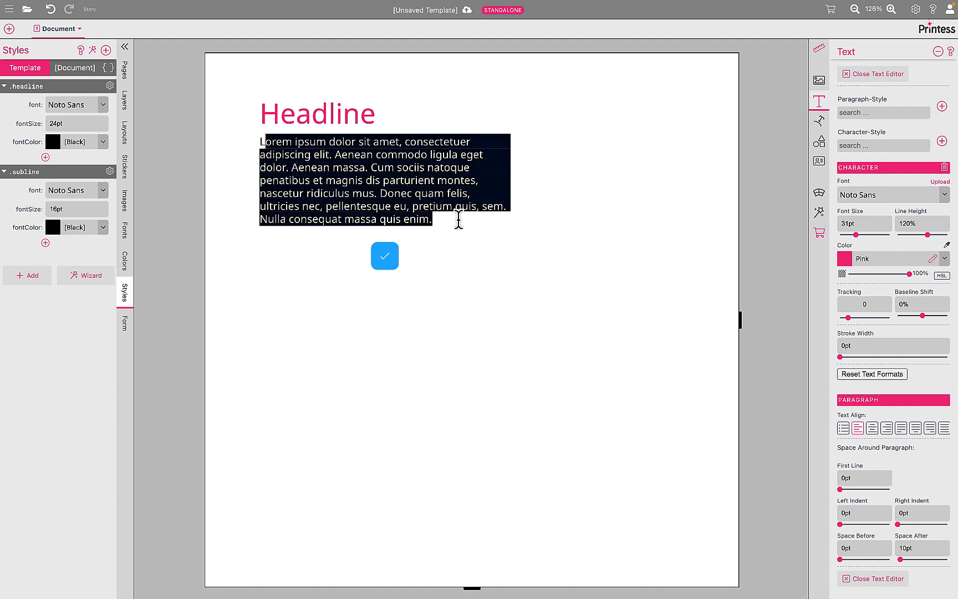
click(440, 189)
key(ctrl+a)
key(ctrl+v)
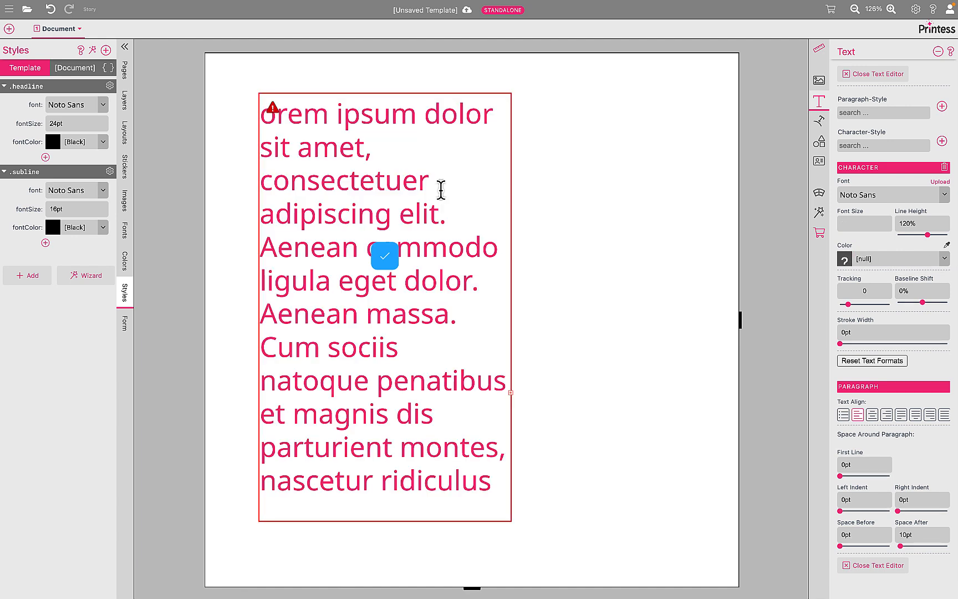
Set the font size of all the frame's text to 17pt and finish text editing.
key(ctrl+a)
drag(856, 235, 848, 235)
click(589, 237)
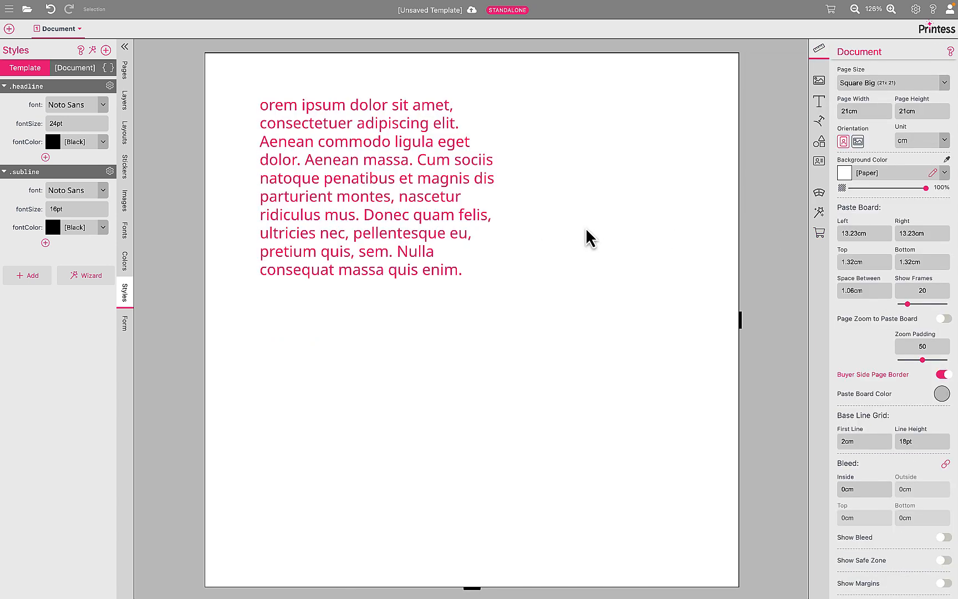
Add a heart shape as a feature to the existing text frame.
click(413, 176)
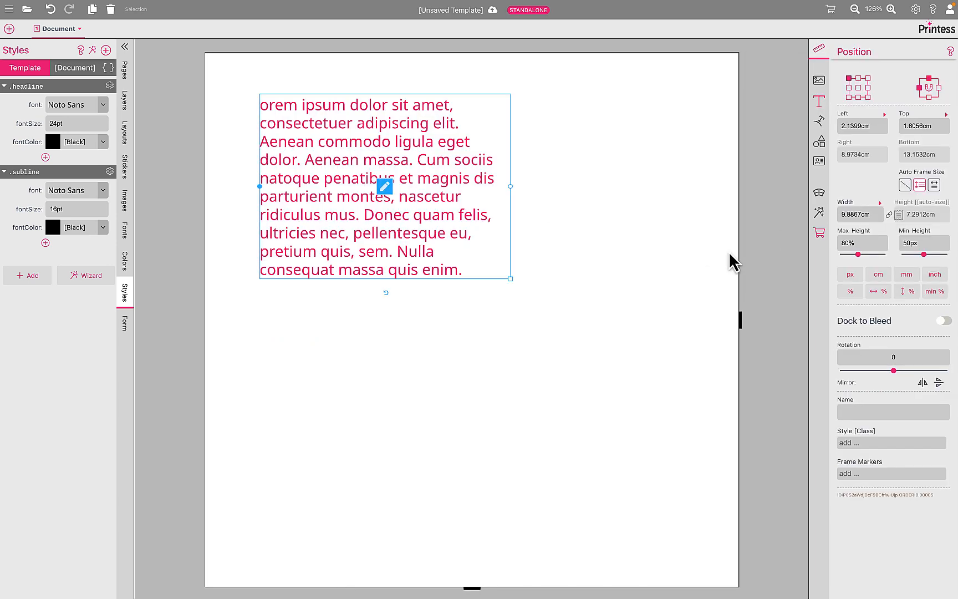
click(821, 144)
click(847, 162)
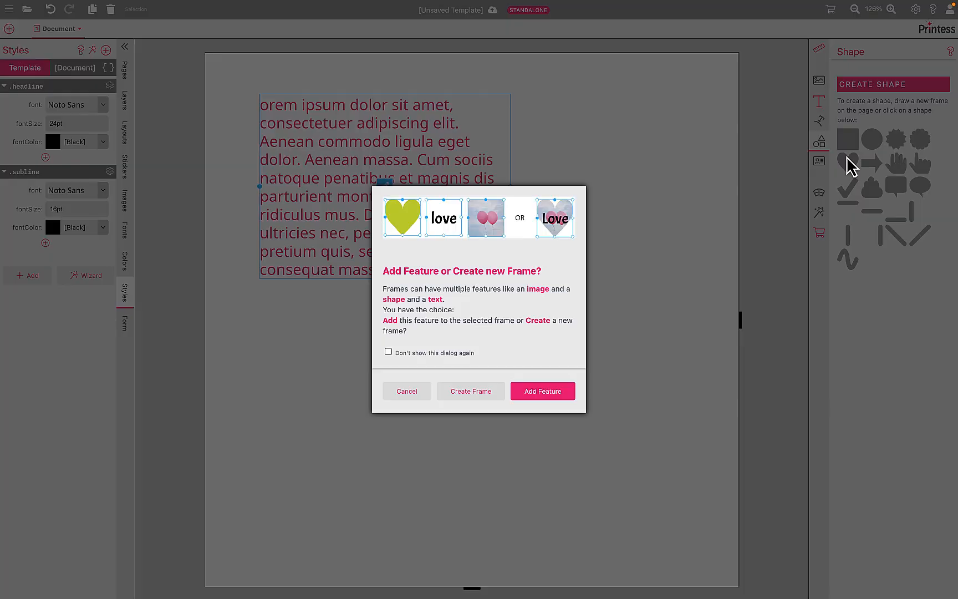
click(553, 394)
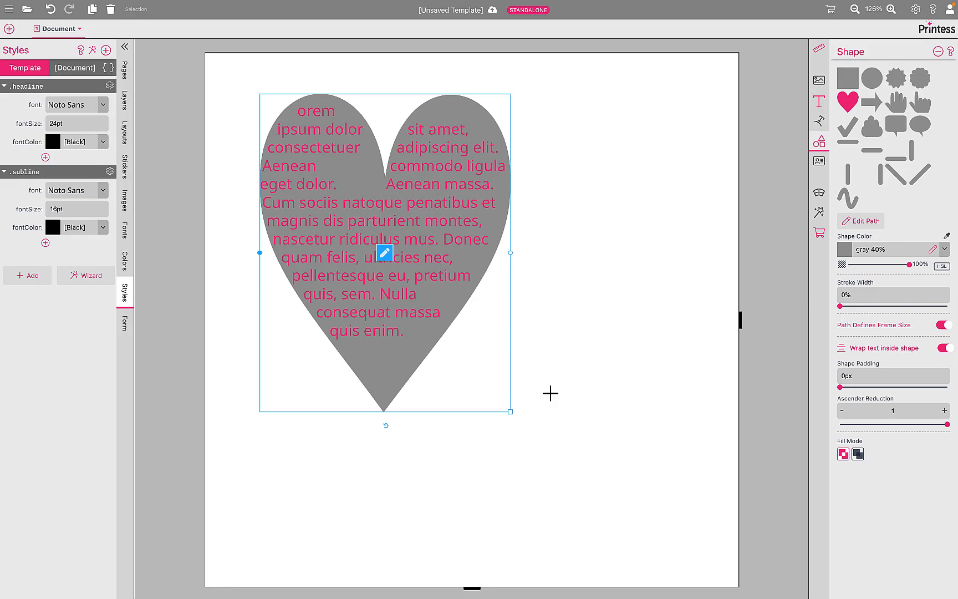
Reposition the heart frame and widen it to about 11.28 cm, and set its shape color to Light pink.
drag(501, 250, 546, 251)
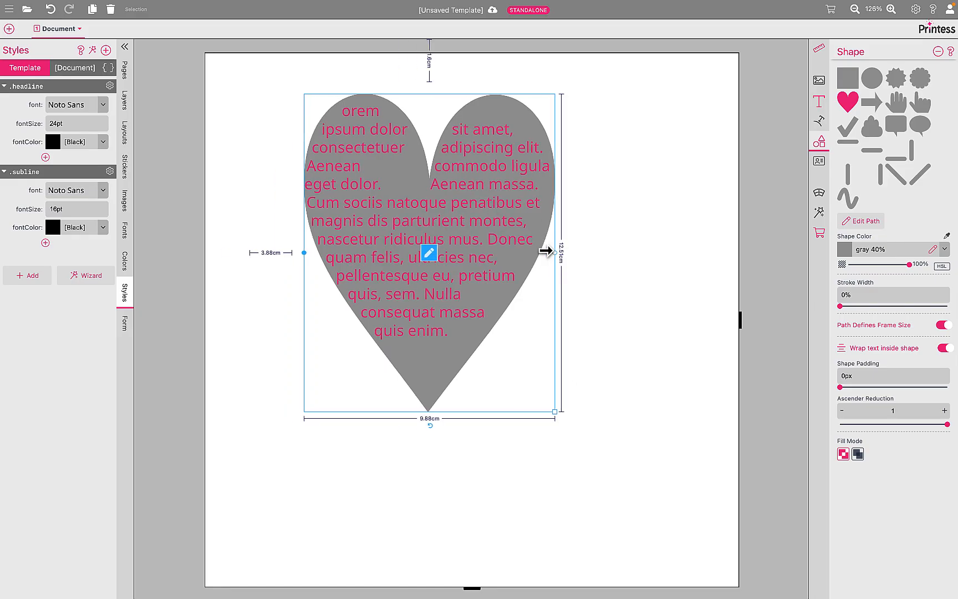
drag(311, 252, 267, 248)
drag(421, 187, 466, 185)
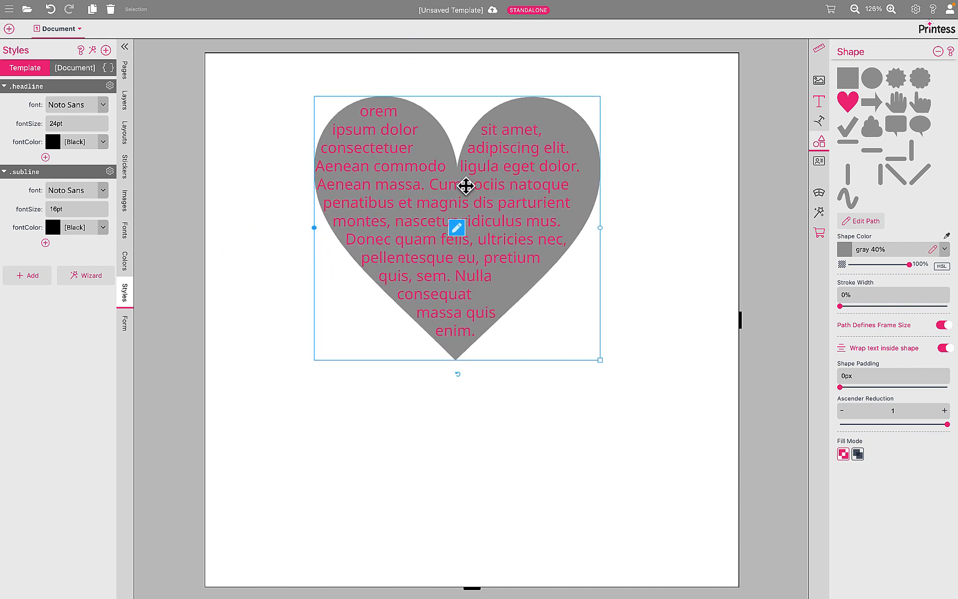
click(887, 254)
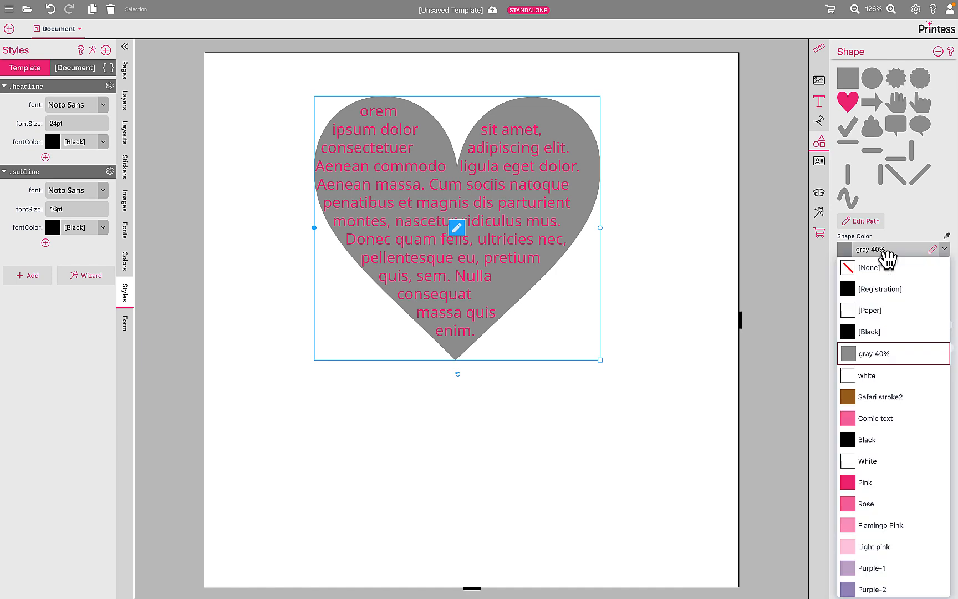
click(878, 546)
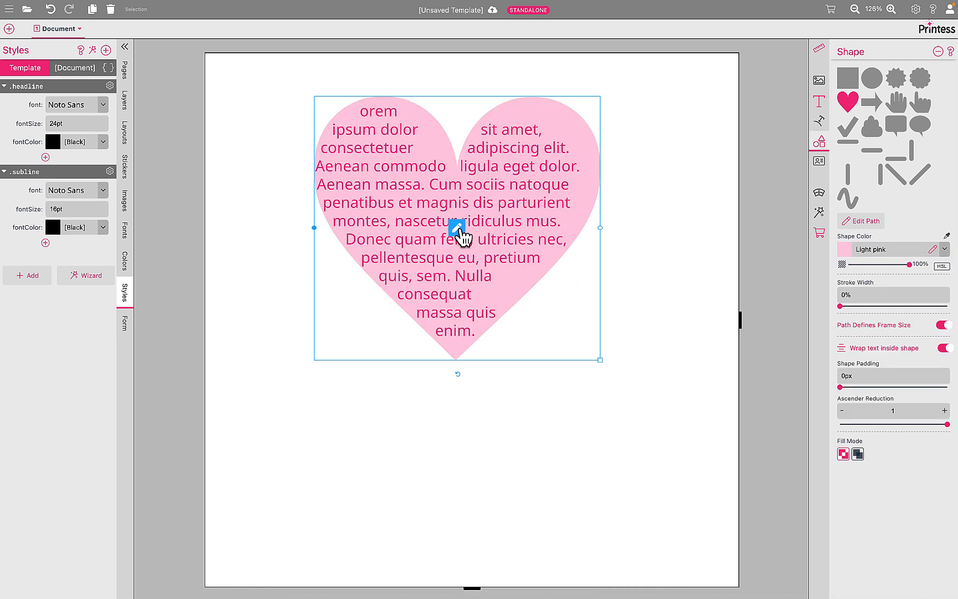
Insert "bhbdsj" and three paragraph breaks before "Cum sociis" to test the heart's automatic height.
click(460, 230)
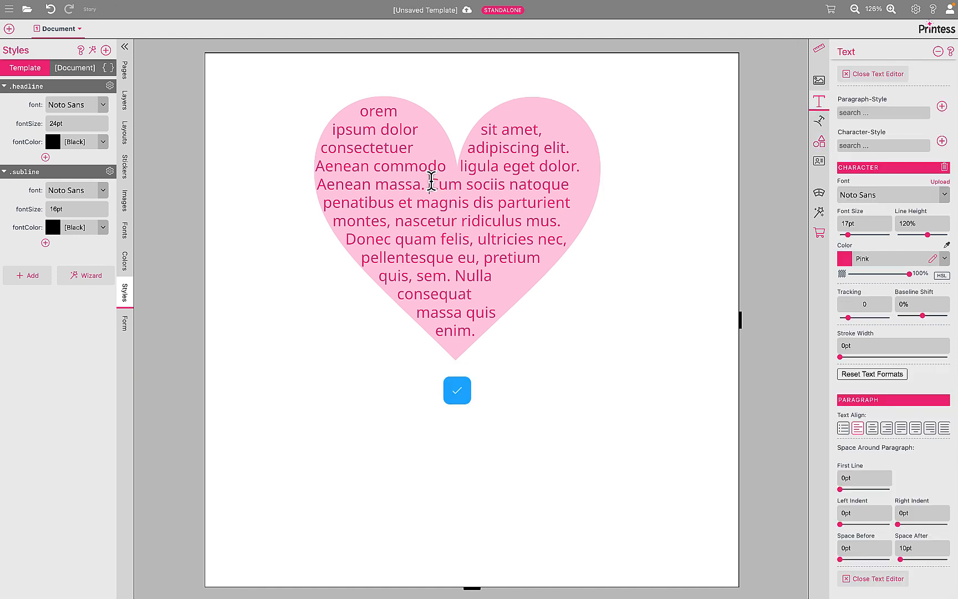
text(bhbdsj)
key(Return)
key(Return)
key(Return)
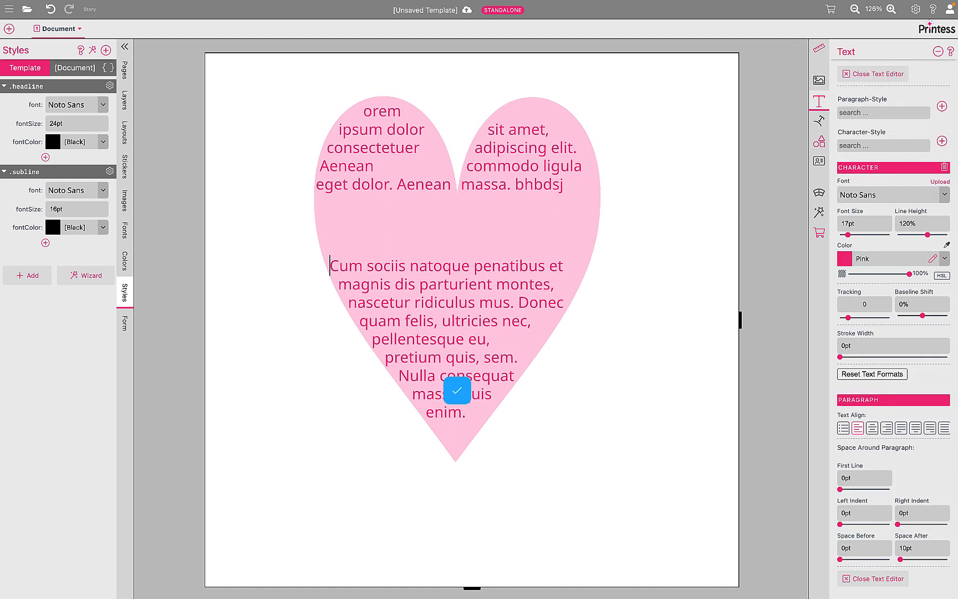
Remove the paragraph breaks before "Cum sociis" and add "dsbhjsdb jbsdhjbsdhj" in their place.
key(BackSpace)
key(BackSpace)
key(BackSpace)
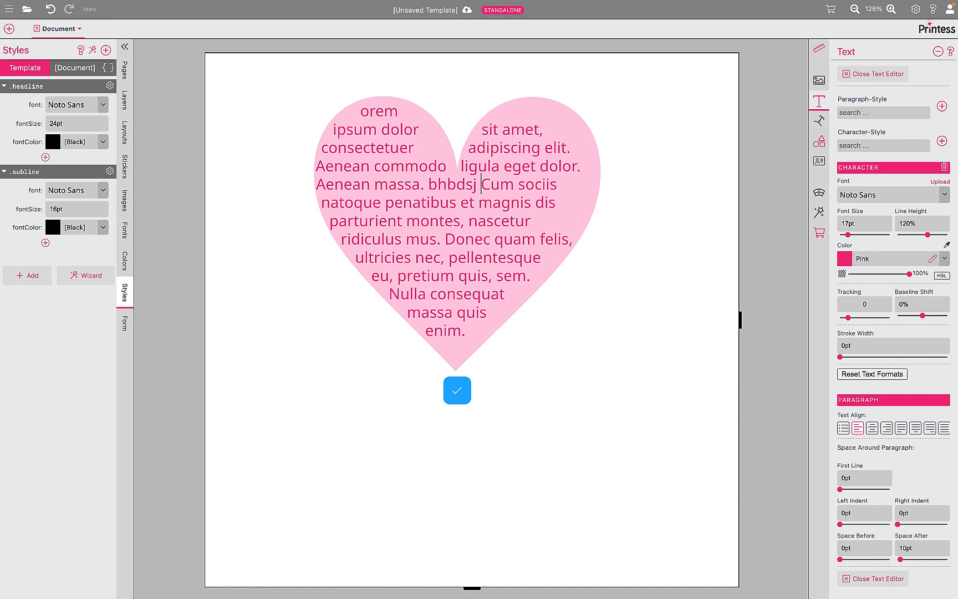
text(dsbhjsdb jbsdhjbsdhj)
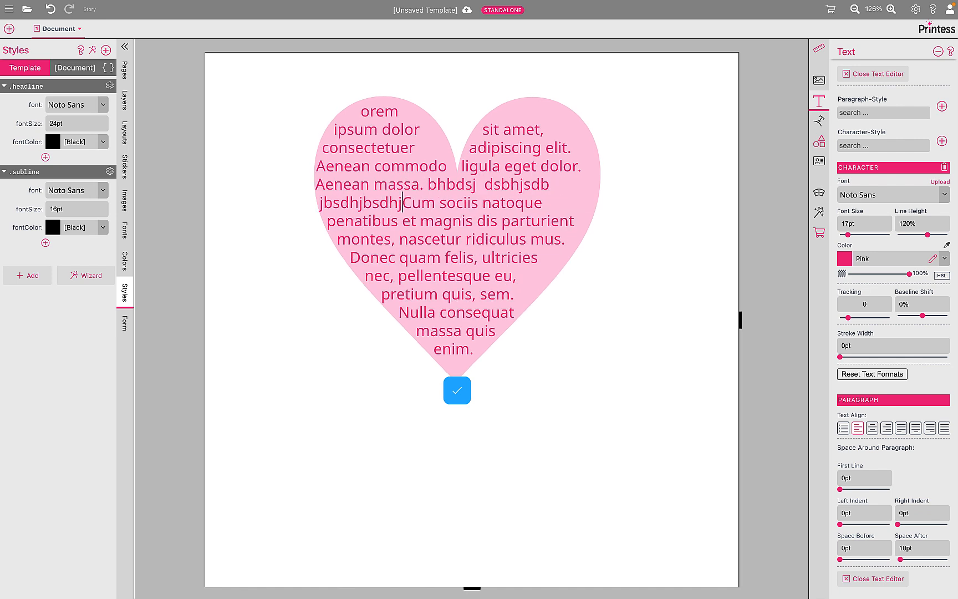
Replace all text in the heart with "bhdsbjdsshjd sdksdsndjknds" to test the frame with short text.
key(ctrl+a)
text(bhdsbjdsshjd)
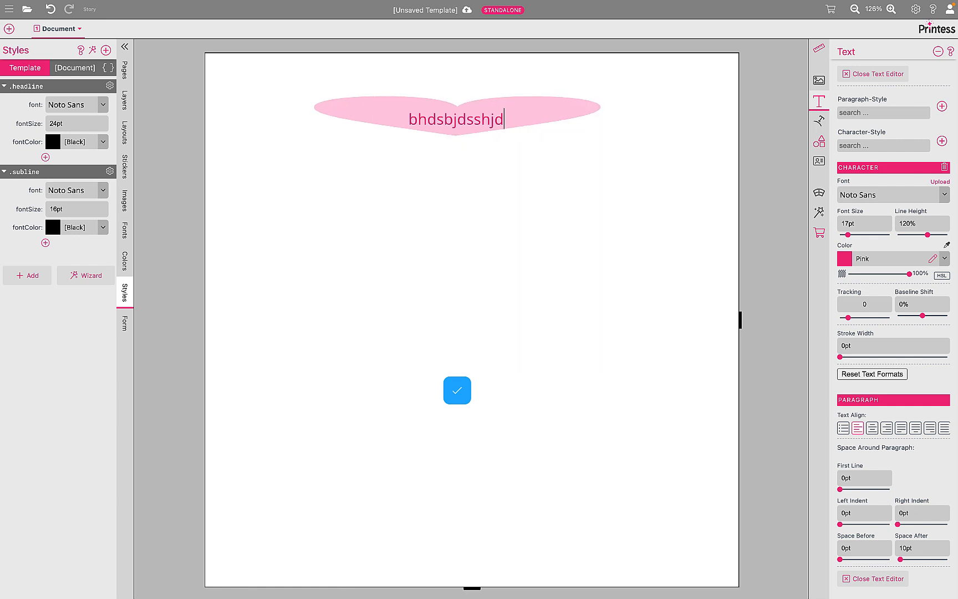
text( sdksdsndjknds)
key(Return)
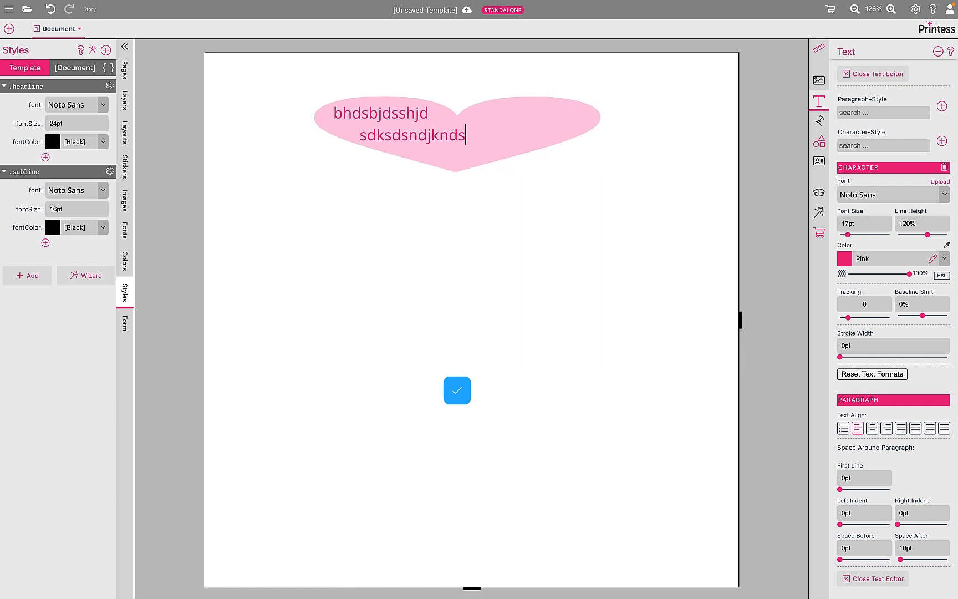
Replace the heart's entire text with "mnds dsndshjjksdhjsd" and finish text editing.
key(ctrl+a)
key(BackSpace)
text(mnds dsndshjjksdhjsd)
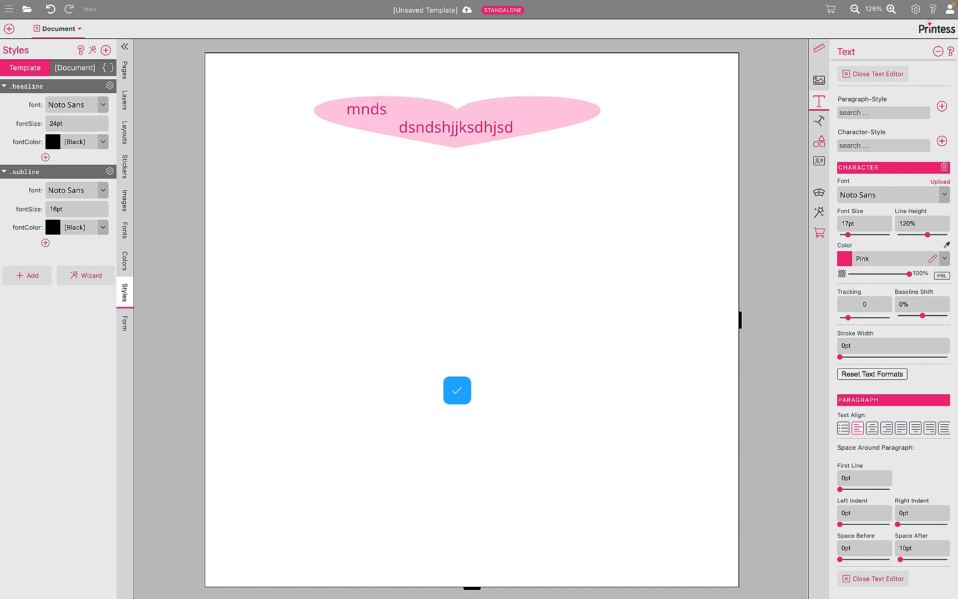
click(541, 106)
click(579, 75)
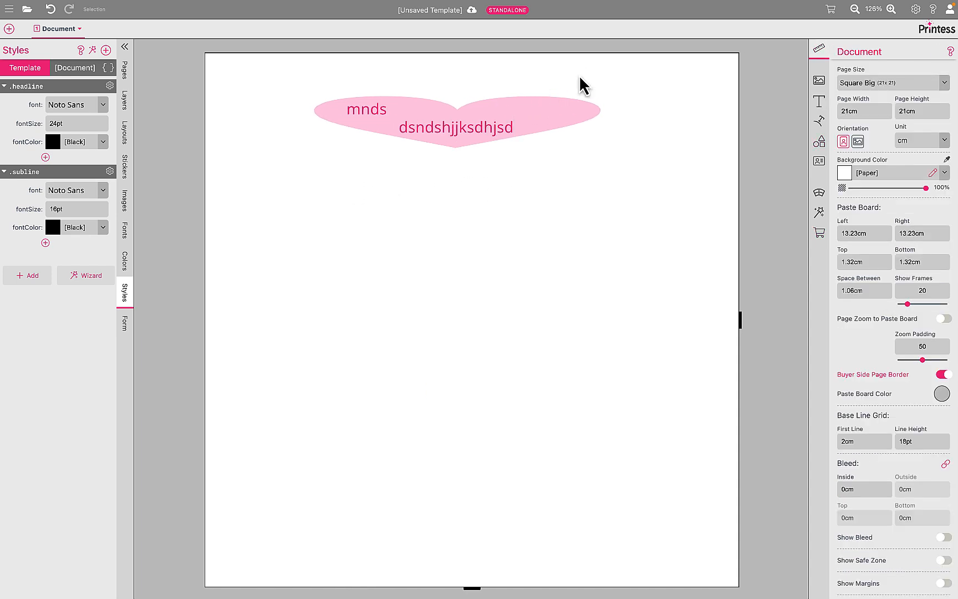
Set the heart frame's Min-Height to 300px in its position settings.
click(552, 104)
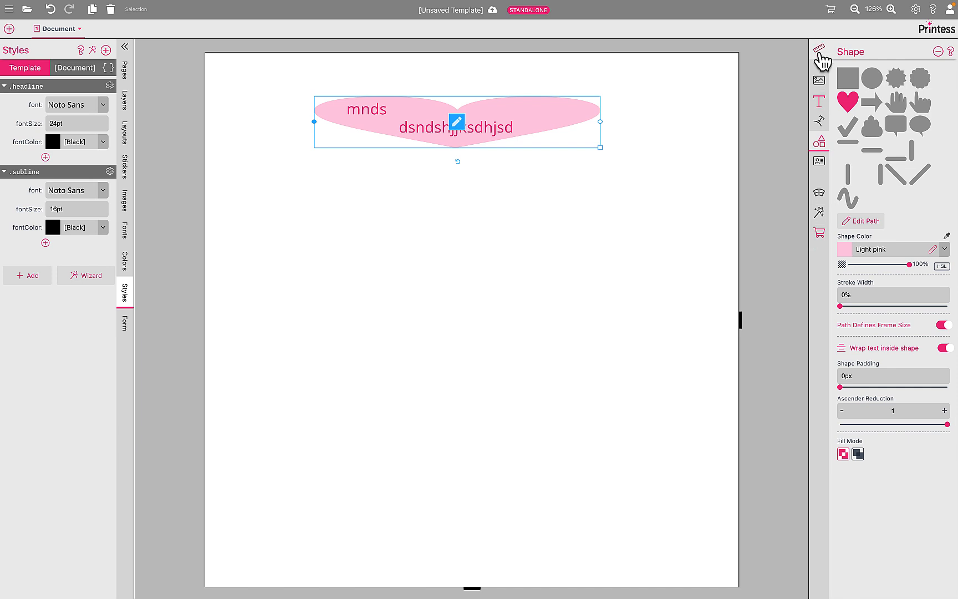
click(819, 54)
drag(925, 258, 947, 264)
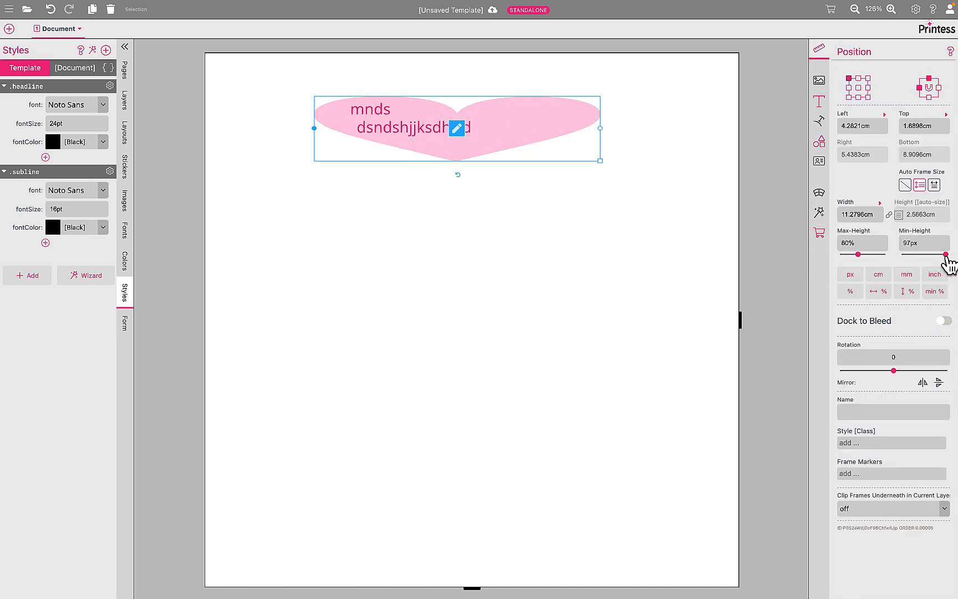
click(907, 239)
key(BackSpace)
text(3)
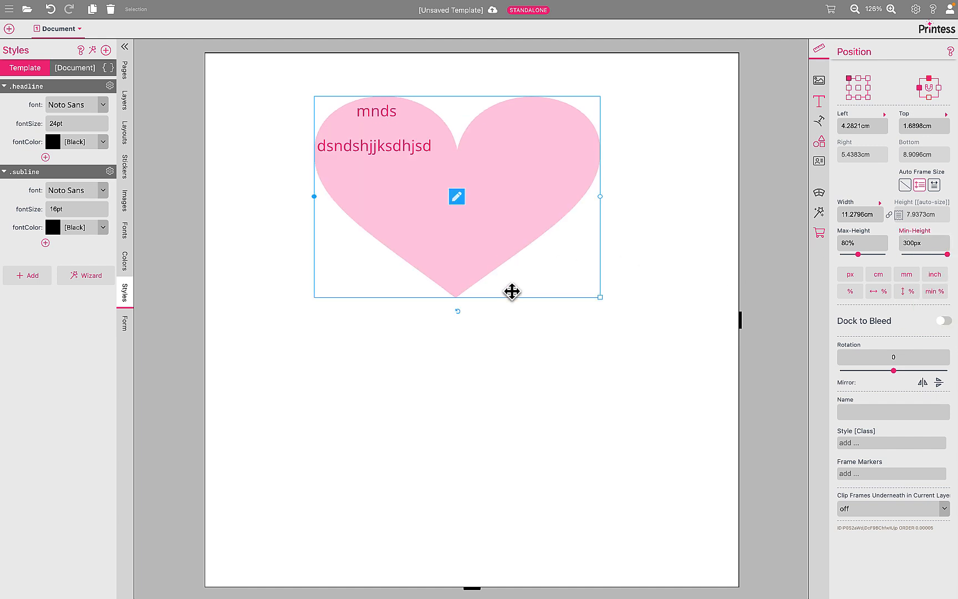
Insert two paragraph breaks and "jsdnjksd" before the final "sd" of the heart's text.
click(457, 196)
click(412, 145)
key(Return)
key(Return)
text(jsdnjksd)
Add a run of paragraph breaks after "jsdnjksd" and remove them again to test the minimum height, and finish text editing.
key(Return)
key(Return)
key(Return)
key(Return)
key(Return)
key(Return)
key(Return)
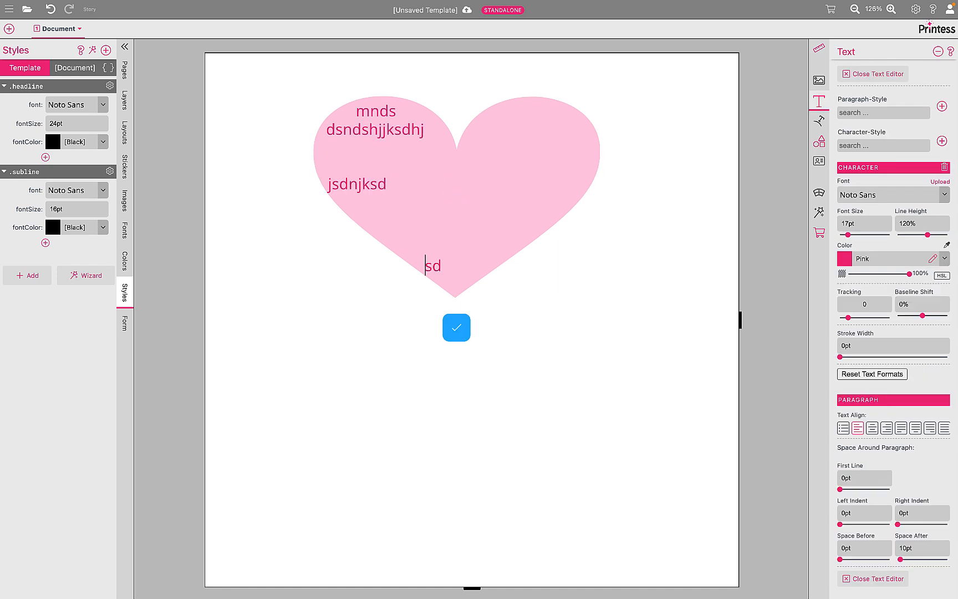
key(BackSpace)
key(BackSpace)
key(BackSpace)
key(BackSpace)
key(BackSpace)
key(BackSpace)
key(BackSpace)
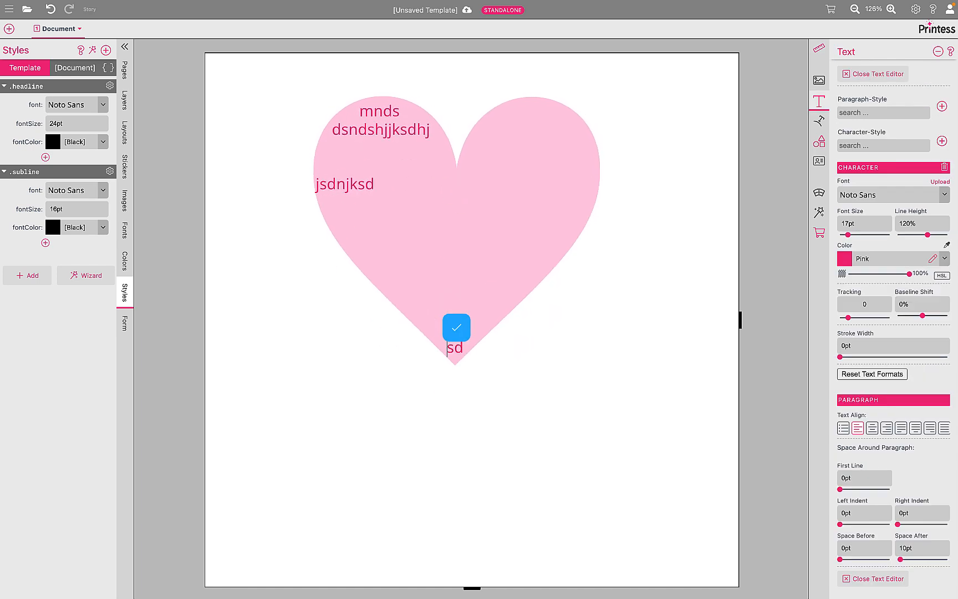
key(BackSpace)
click(551, 74)
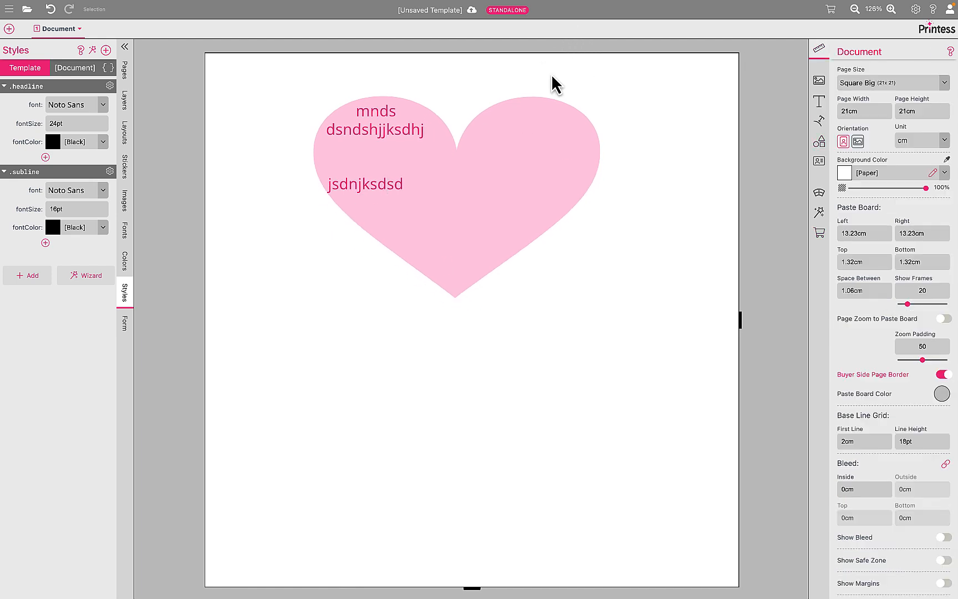
In the buyer view, insert several paragraph breaks within "jsdnjksdsd" to test the heart frame, and return to the editor.
click(519, 154)
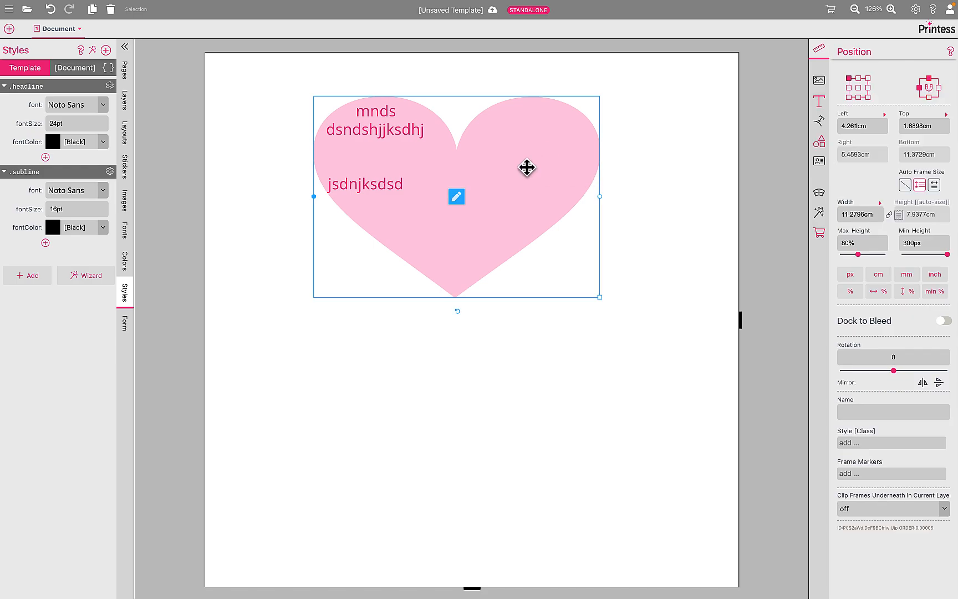
click(830, 9)
click(263, 169)
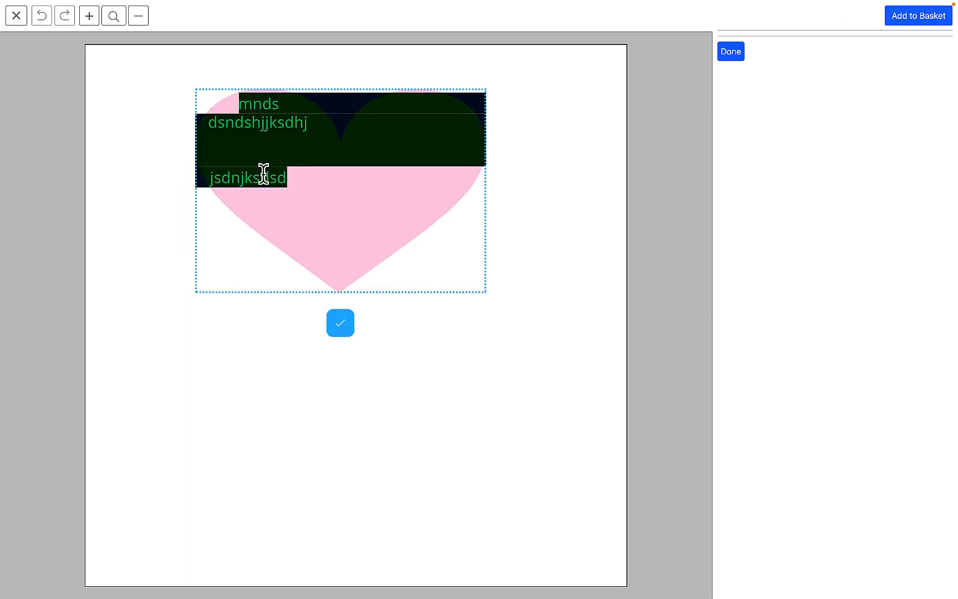
click(263, 173)
key(Return)
key(Return)
key(Return)
key(Return)
key(Return)
key(Return)
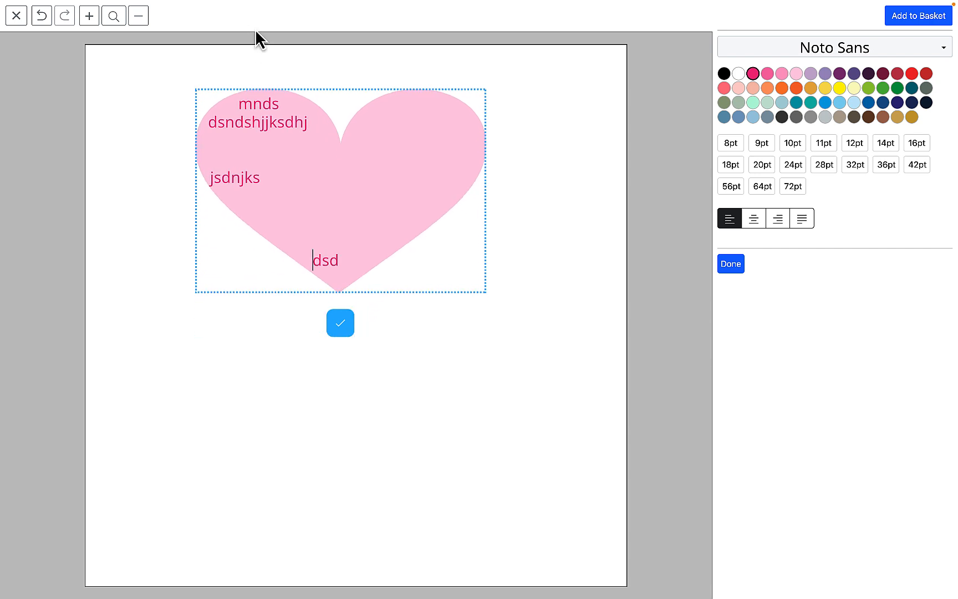
click(242, 70)
key(Escape)
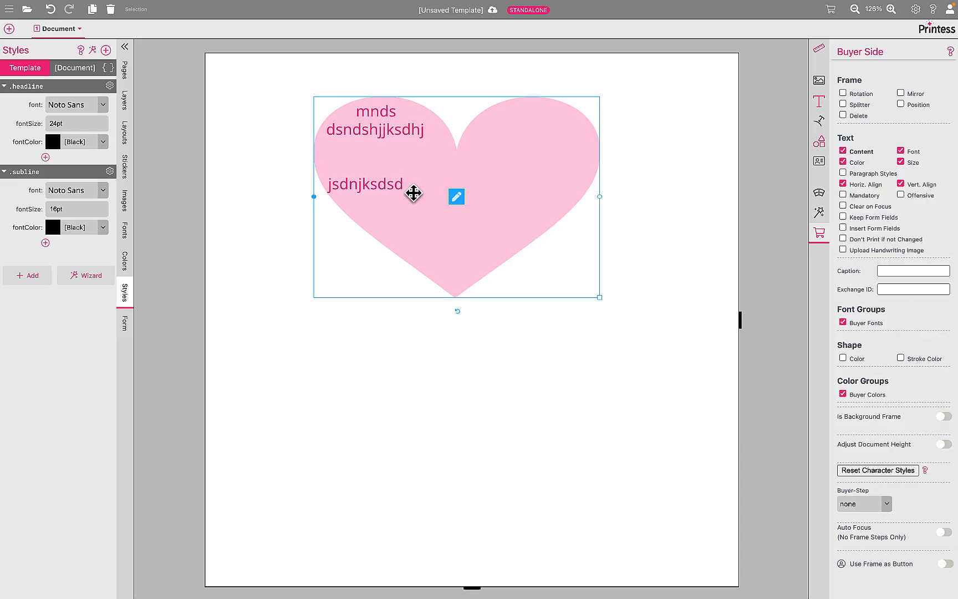
Insert a 😁 emoji at the end of "jsdnjksdsd" in the heart's text.
click(458, 199)
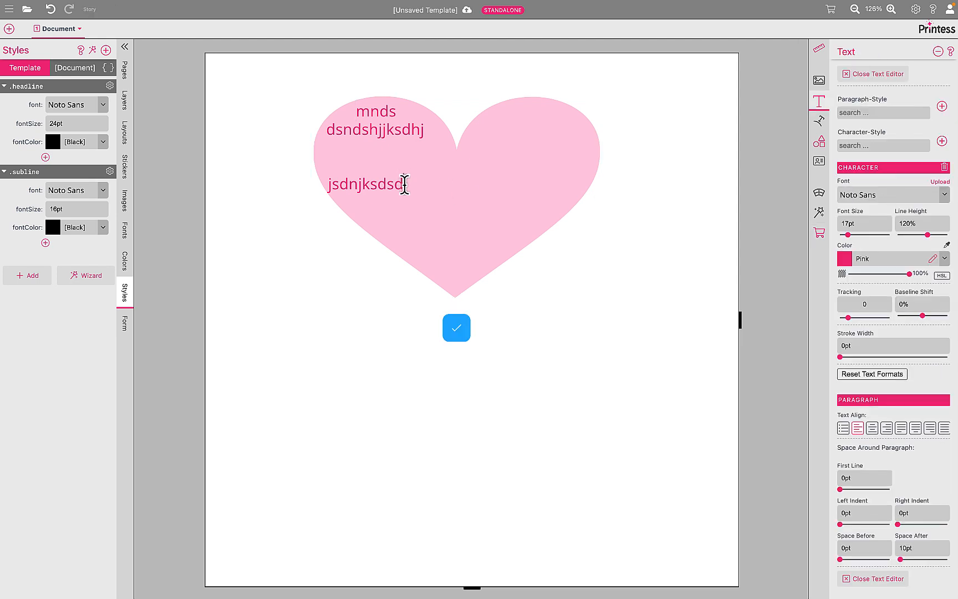
click(405, 184)
key(ctrl+super+space)
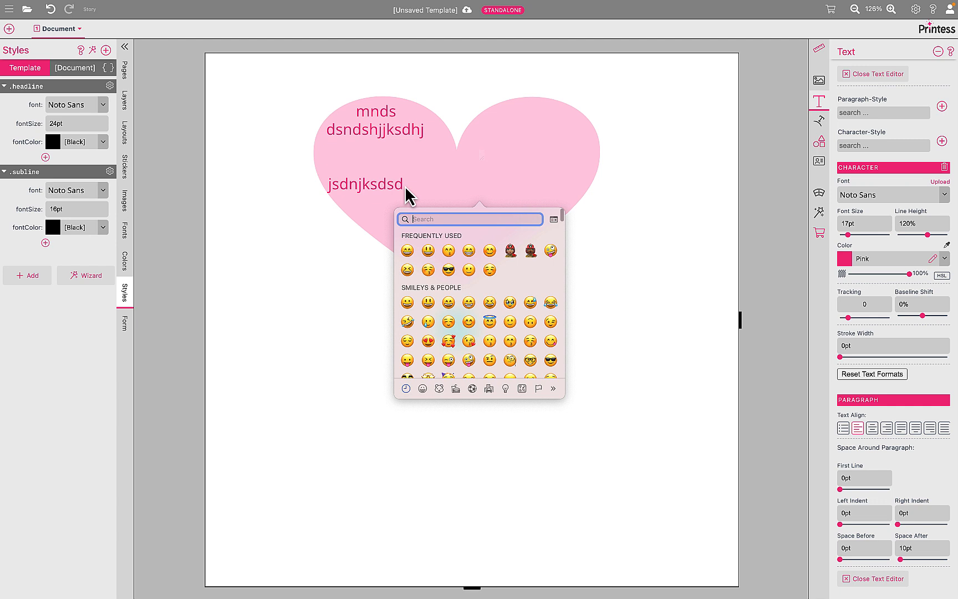
click(468, 251)
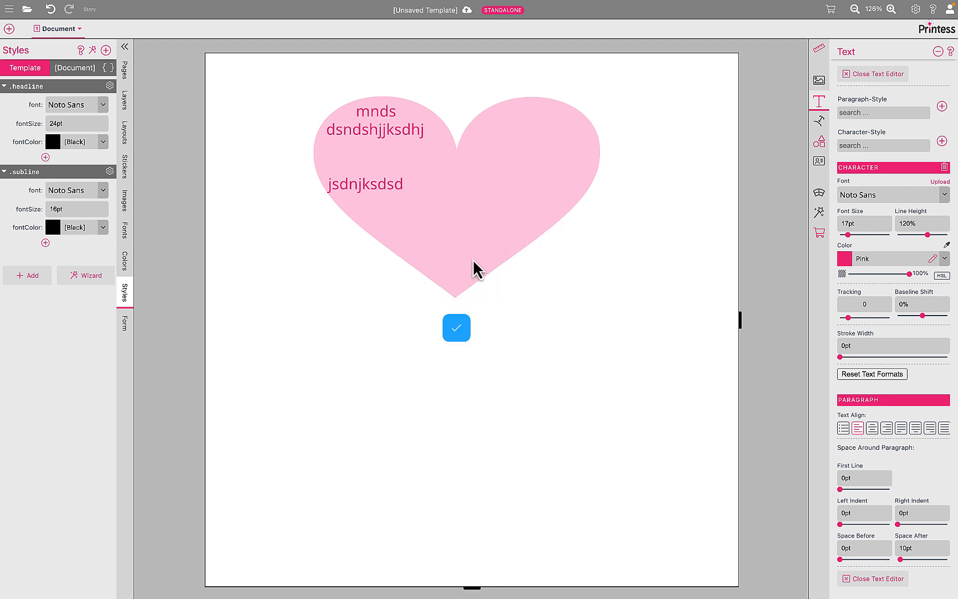
Insert a 😄 emoji after "dsndsh" in the second line of the heart's text.
click(359, 189)
click(379, 130)
key(ctrl+super+space)
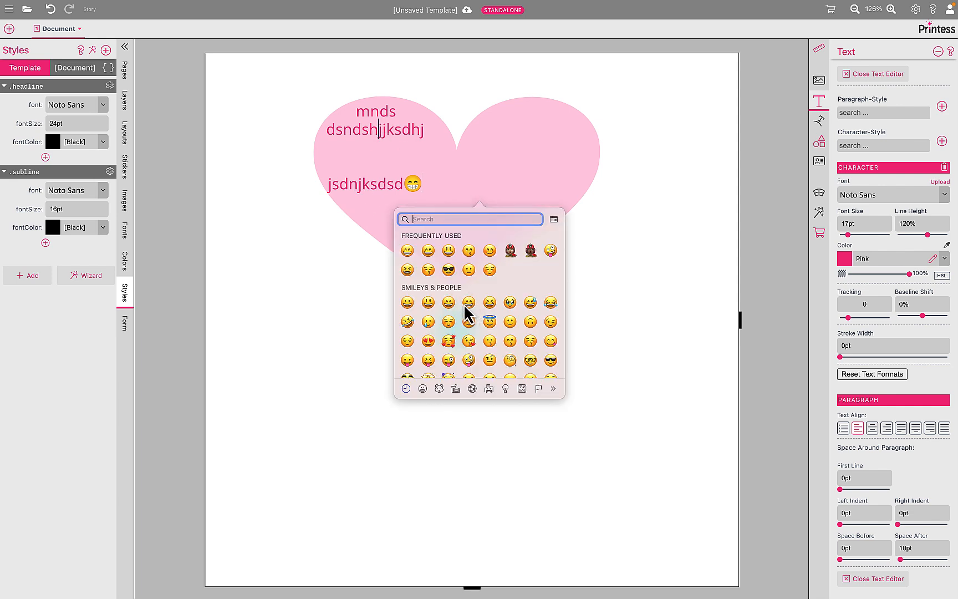
click(446, 301)
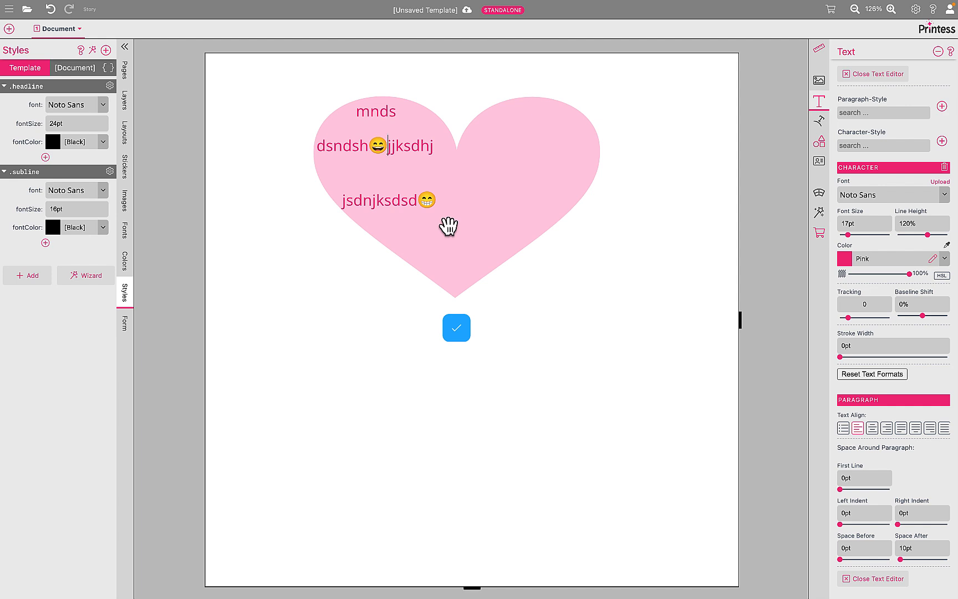
Move the text cursor and selection across the emoji in the second line to test its handling, and finish text editing.
key(Left)
key(Left)
key(Left)
key(Right)
key(Right)
key(Right)
key(Left)
key(shift+Right)
key(shift+Right)
key(shift+Right)
key(Down)
key(Down)
click(310, 107)
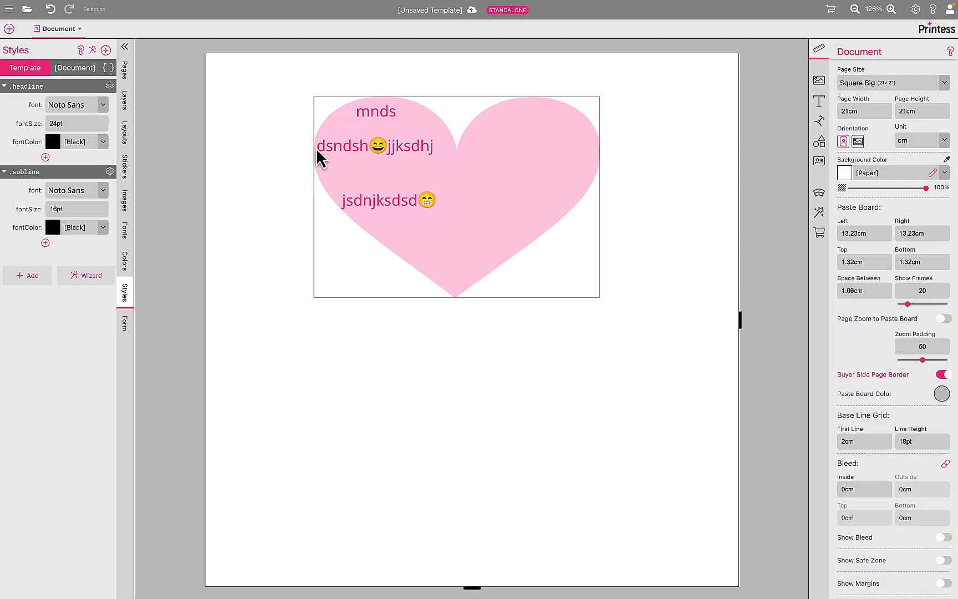